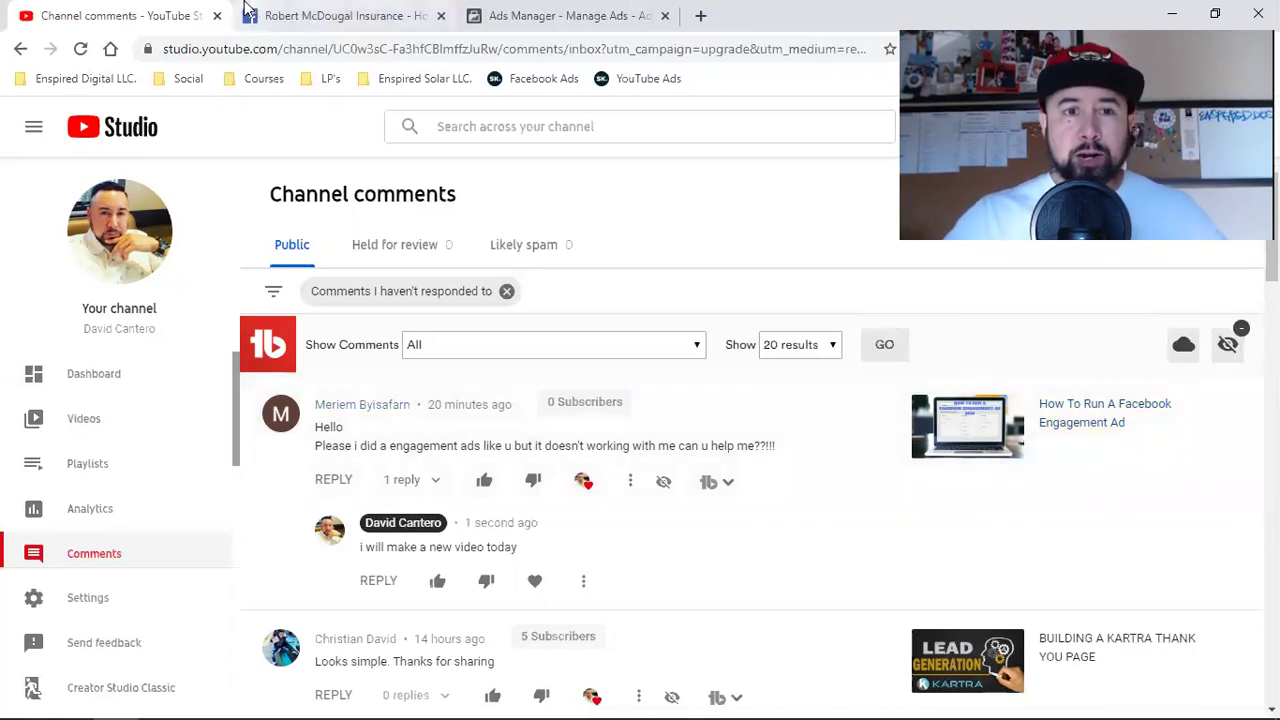
Start creating a new ad from the insurance business's Facebook page.
left_click(370, 12)
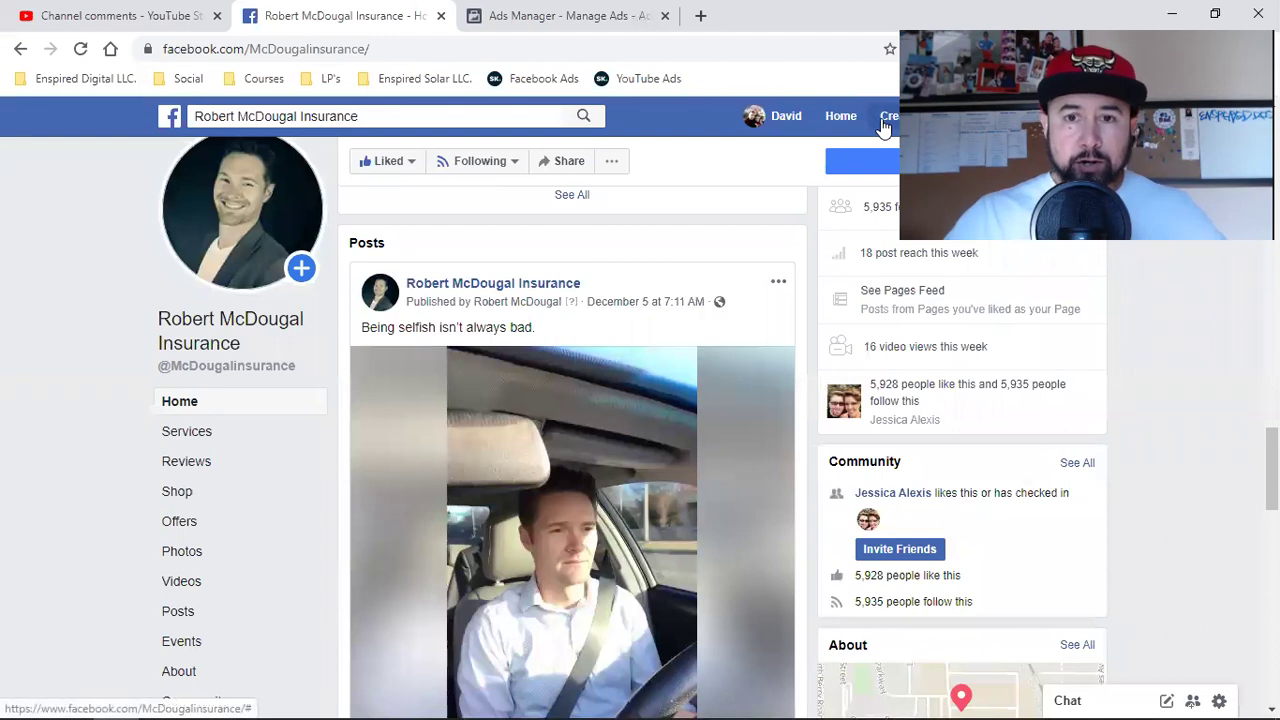
left_click(885, 124)
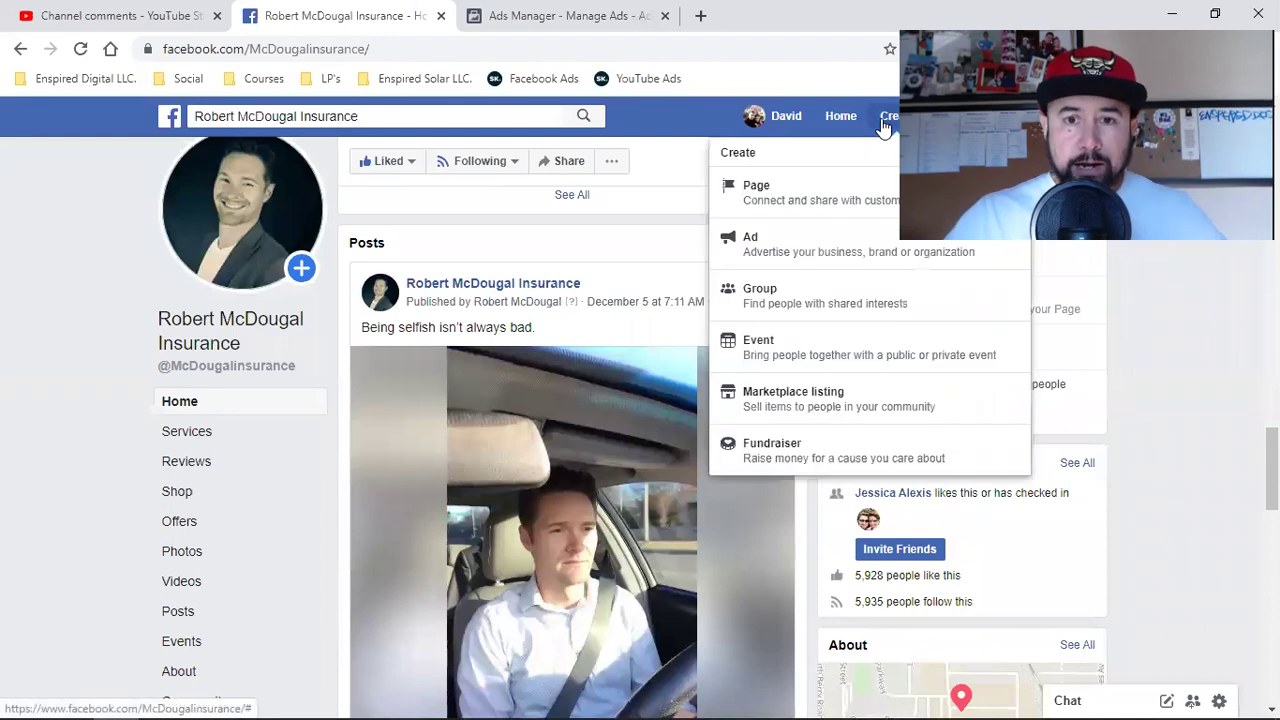
left_click(755, 258)
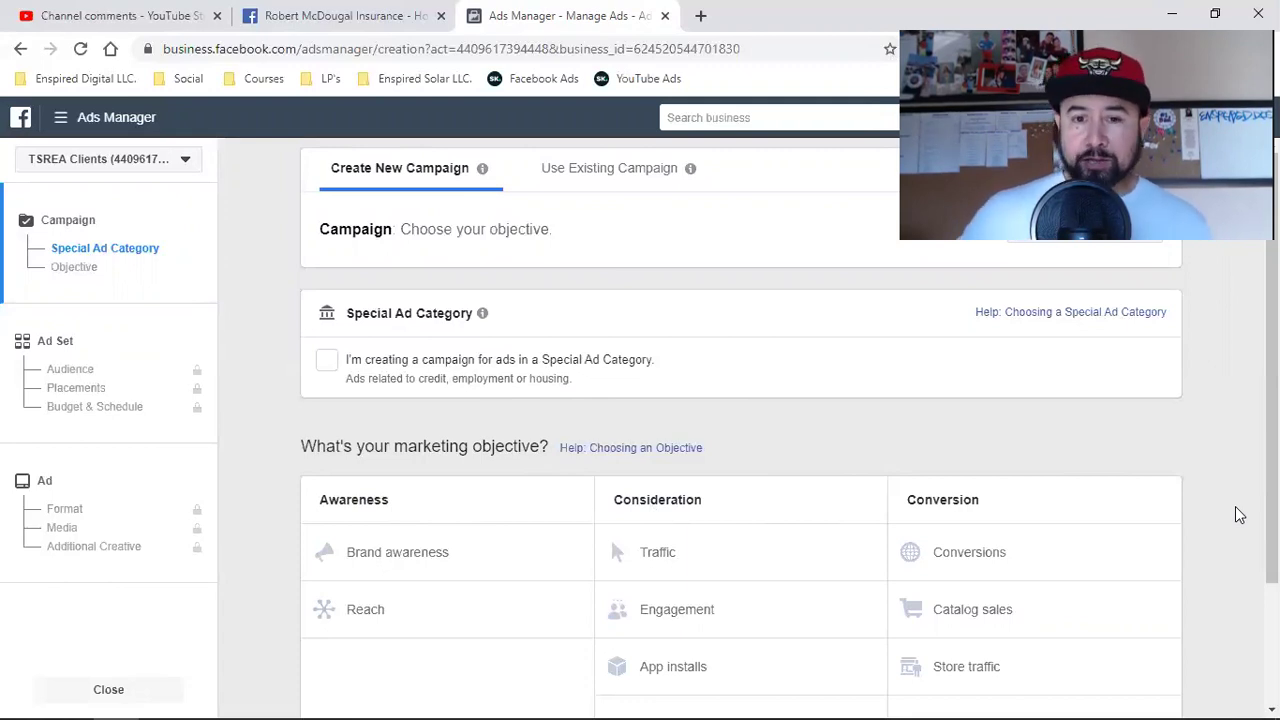
Review the marketing objectives and the viewer's YouTube comment about engagement ads, and select Traffic as the campaign objective.
scroll(1200, 520, "down", 2)
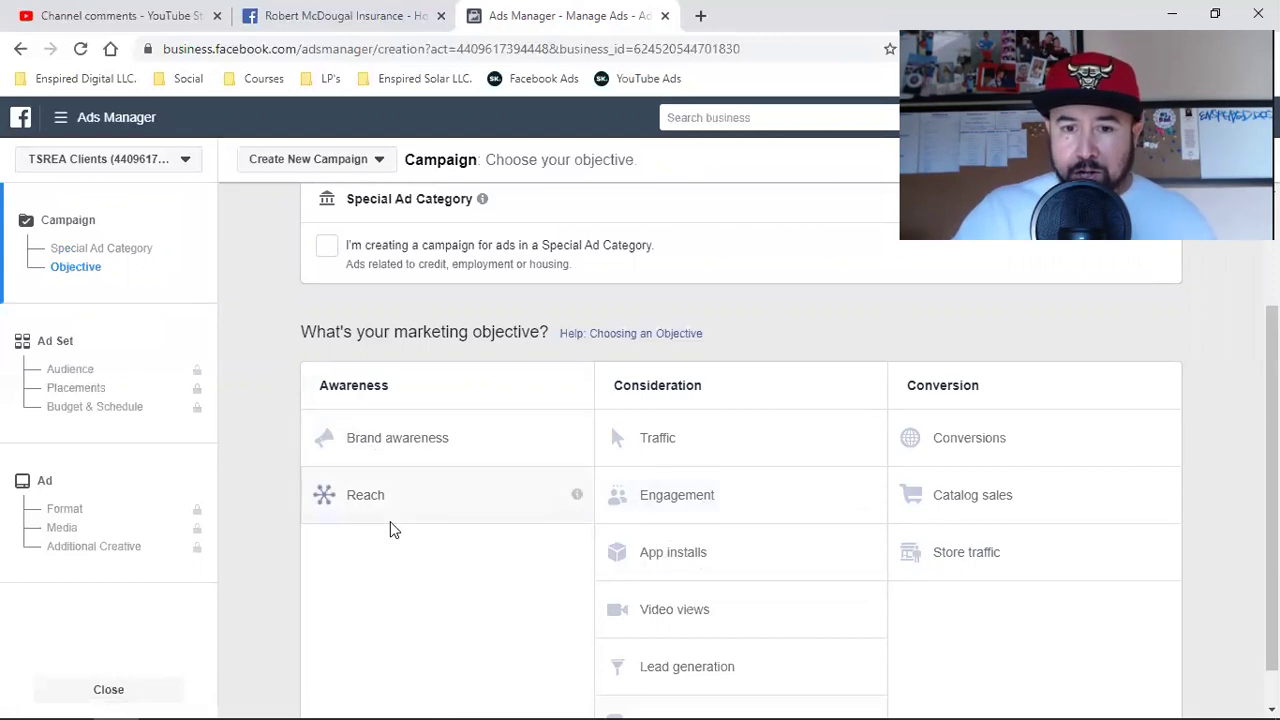
scroll(390, 521, "down", 1)
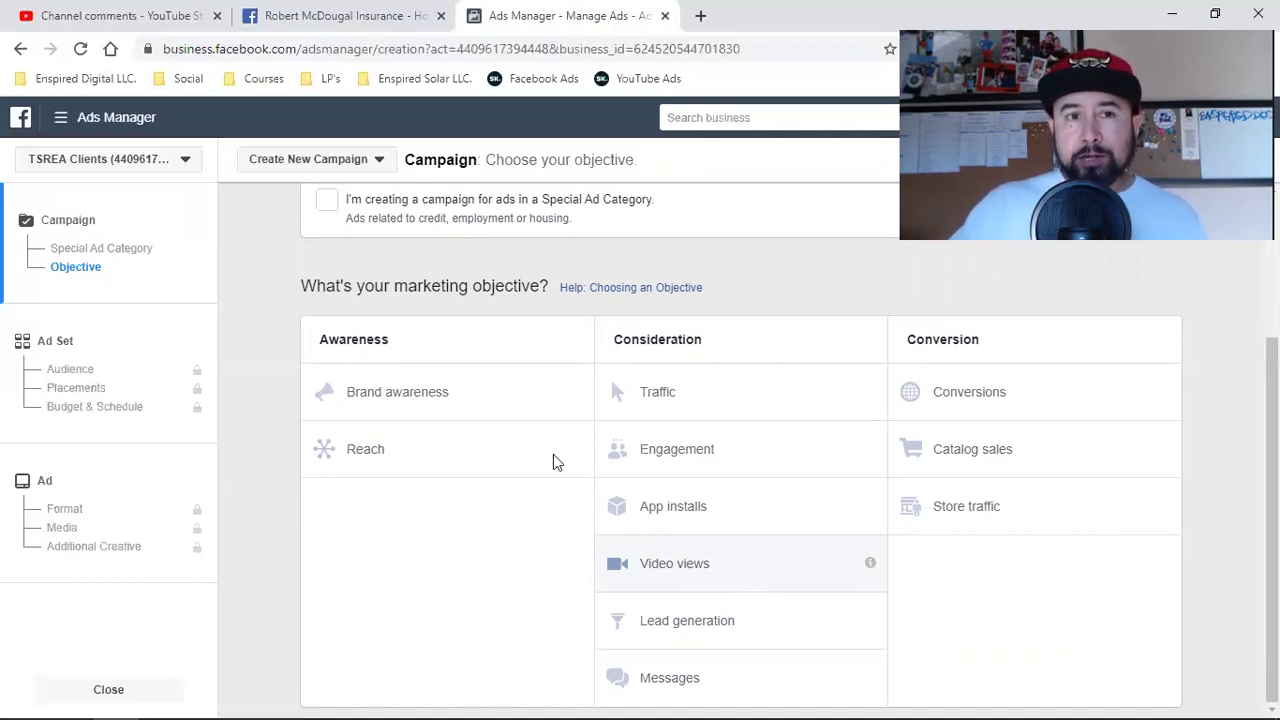
left_click(114, 14)
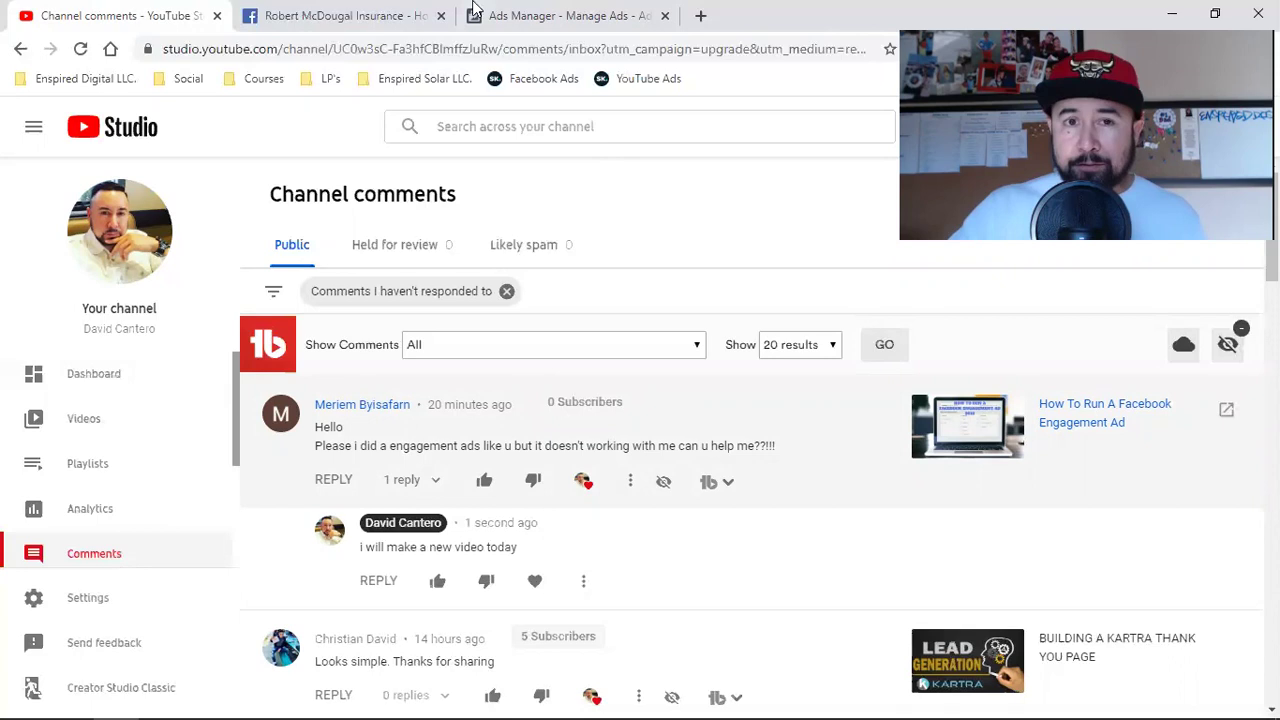
left_click(500, 15)
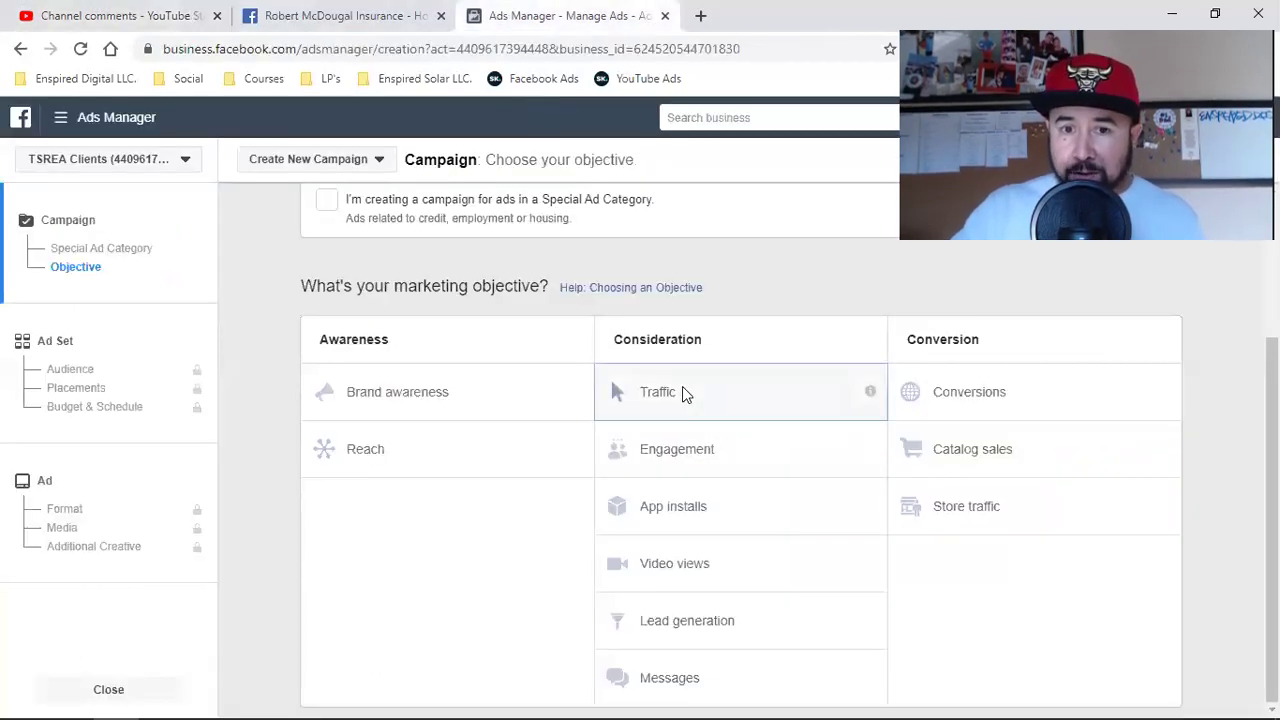
left_click(682, 391)
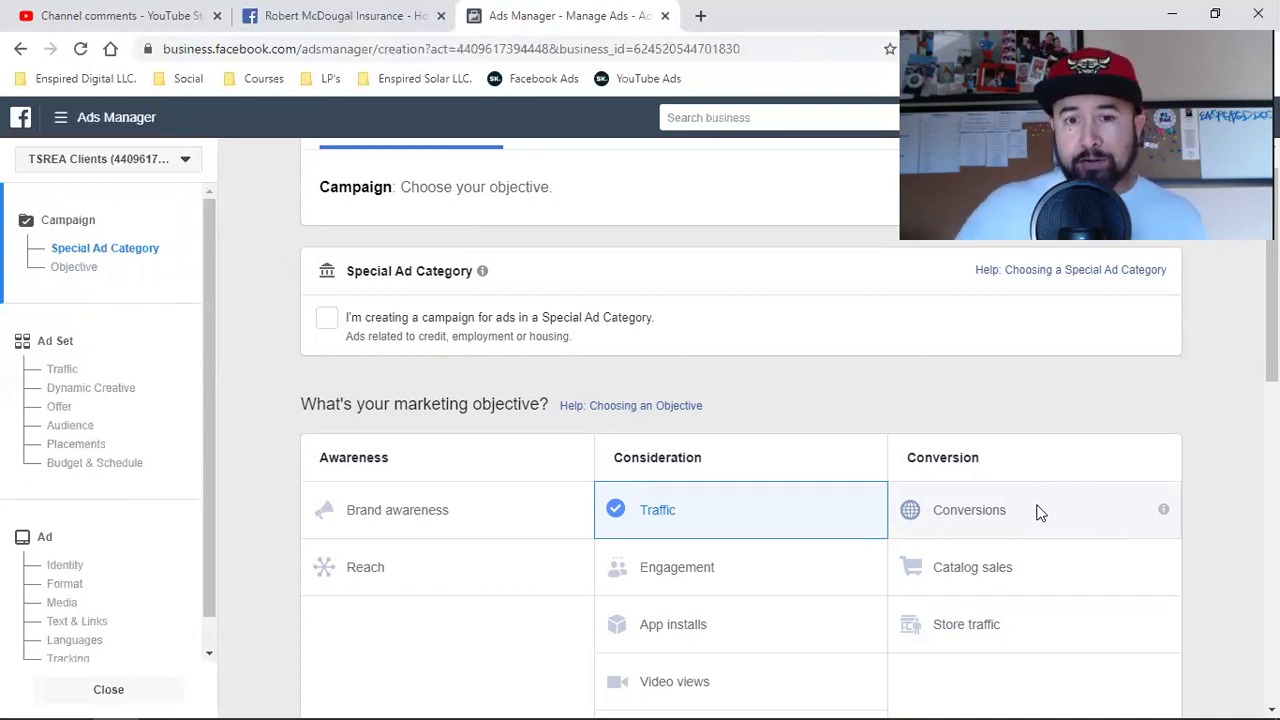
scroll(821, 572, "down", 1)
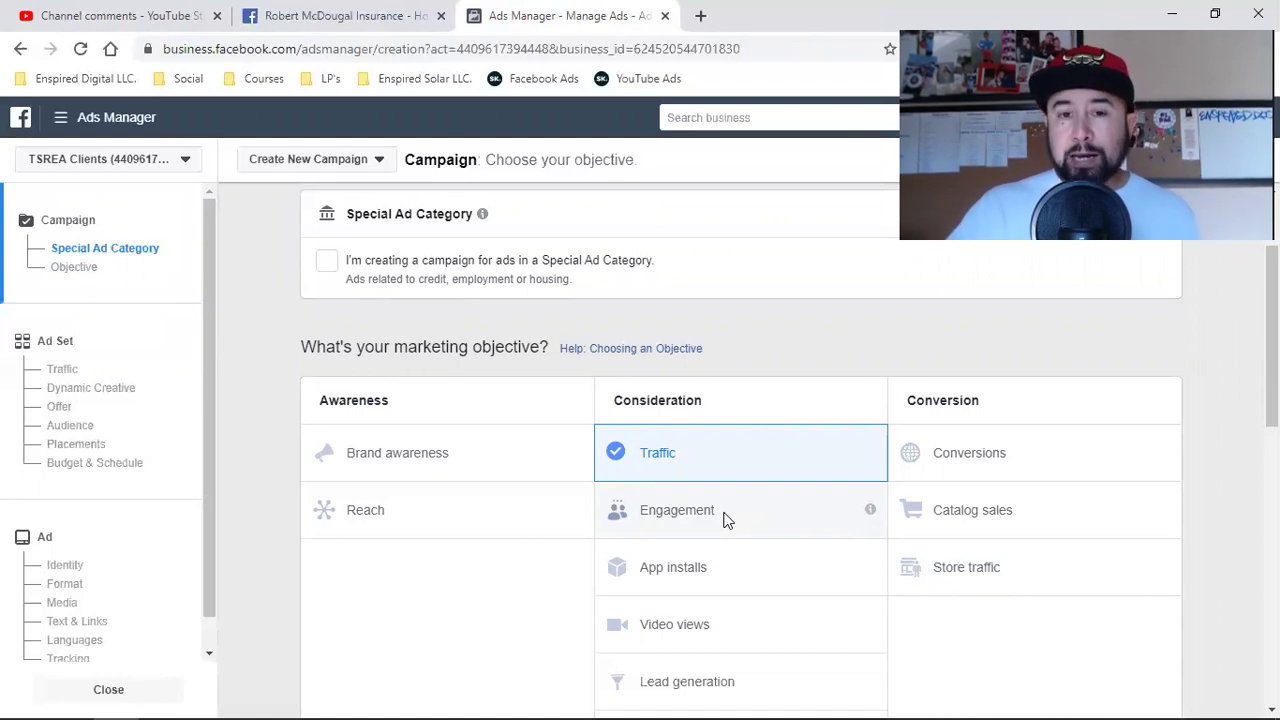
Open the Facebook home feed in a new tab and switch to it.
left_click(390, 16)
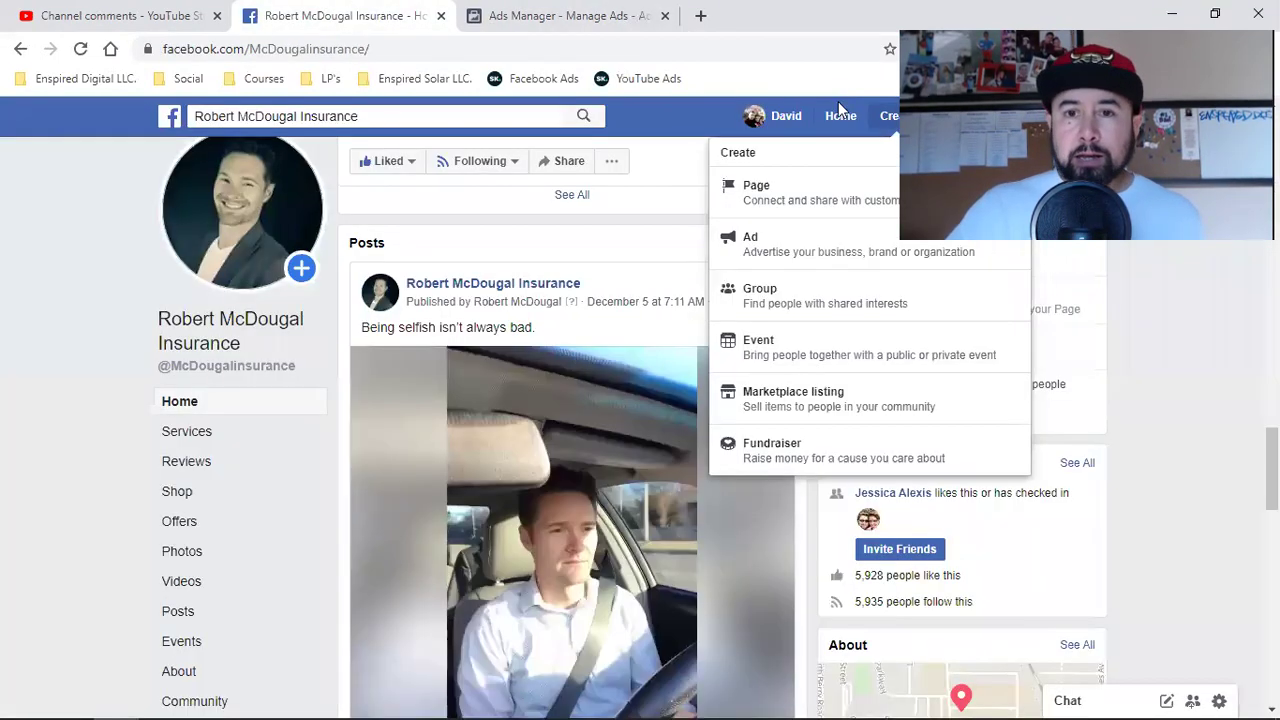
right_click(840, 118)
left_click(870, 129)
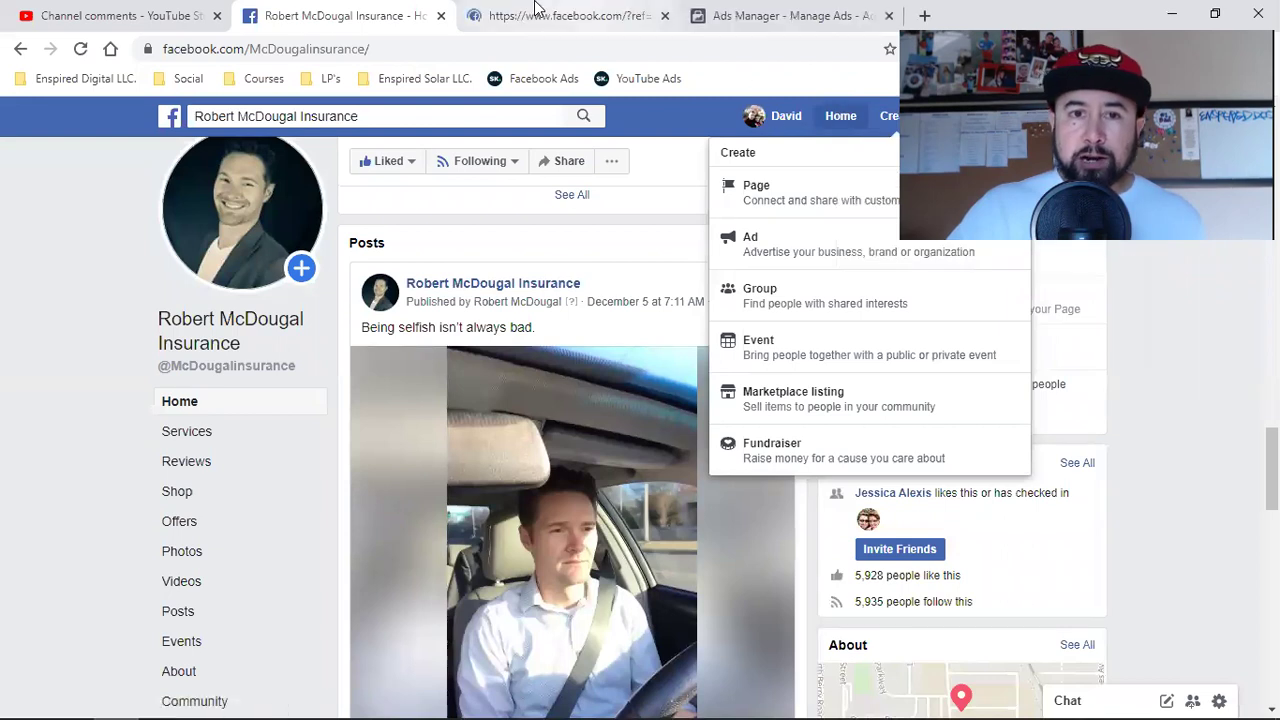
left_click(560, 16)
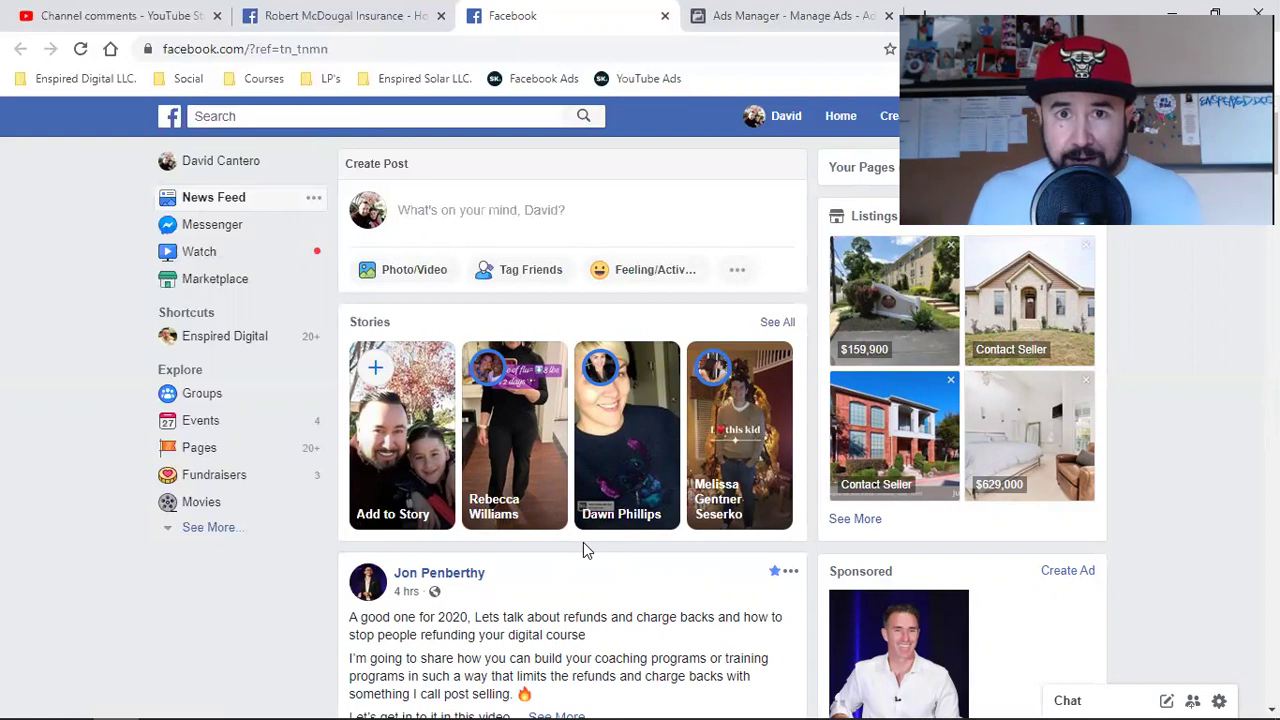
Browse the Facebook news feed for a sponsored video post to use as an ad example.
scroll(583, 542, "down", 6)
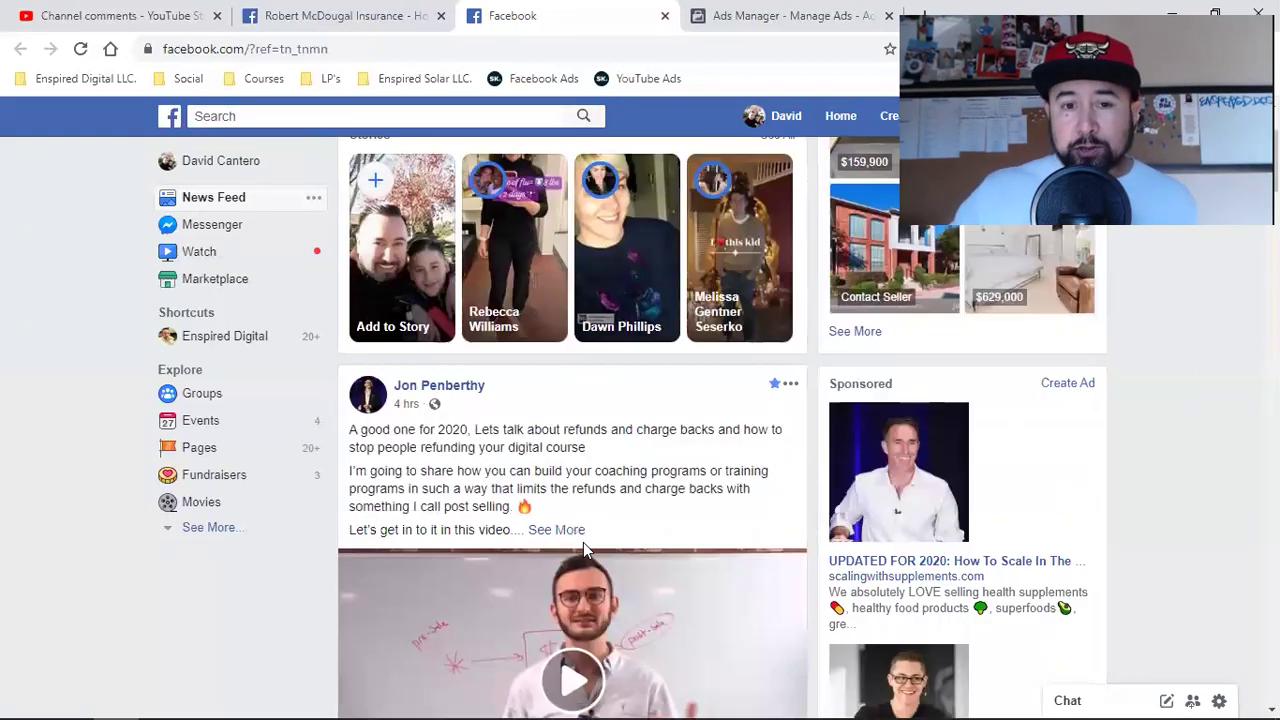
scroll(585, 550, "down", 6)
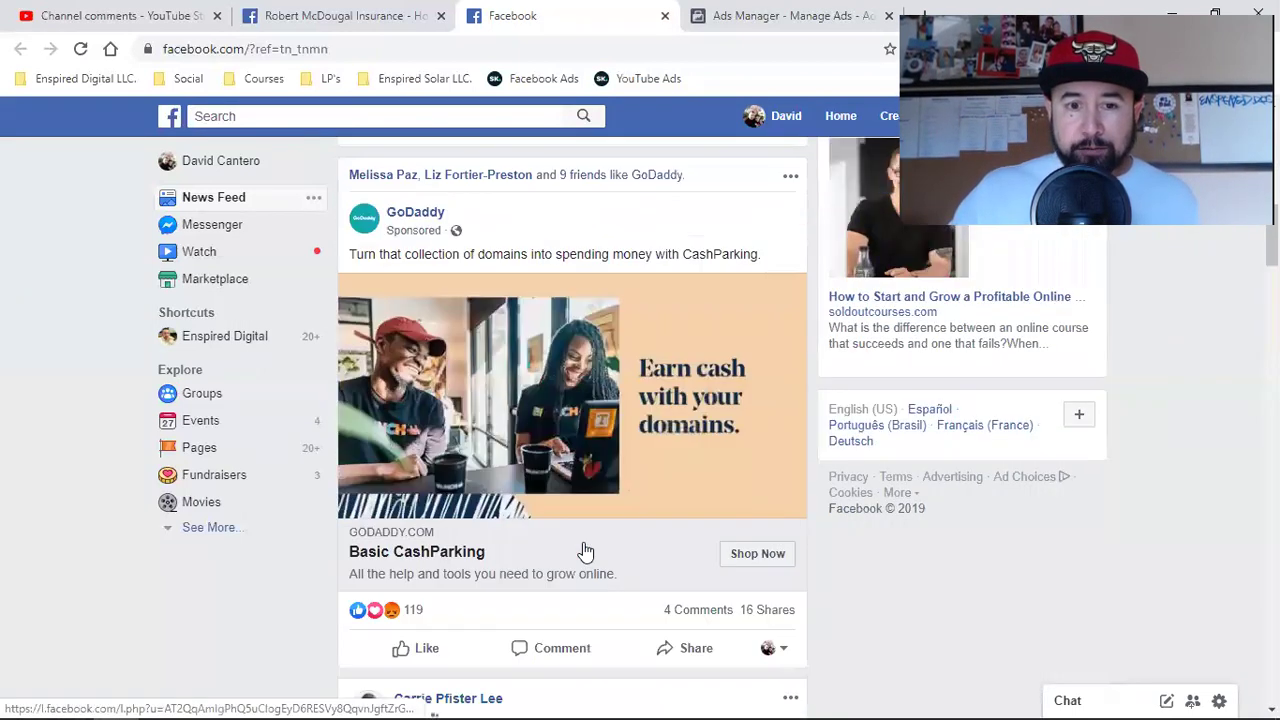
scroll(741, 598, "down", 15)
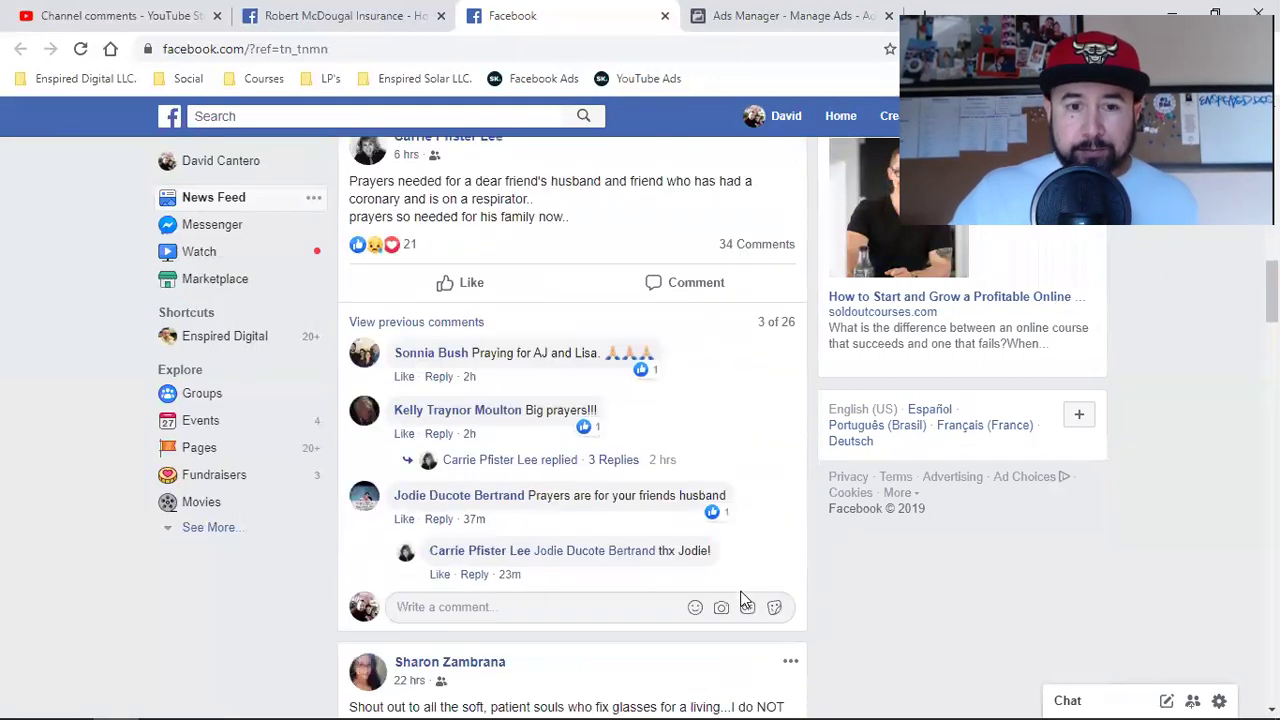
scroll(741, 598, "down", 4)
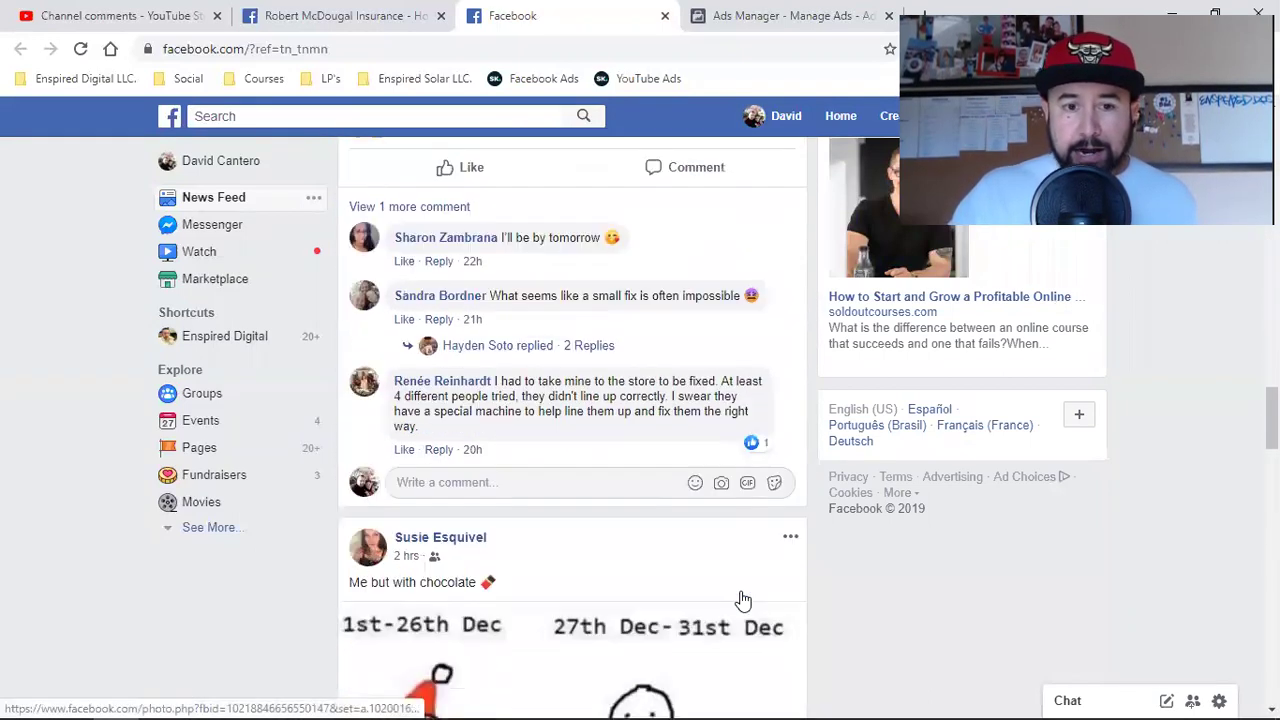
scroll(741, 598, "down", 2)
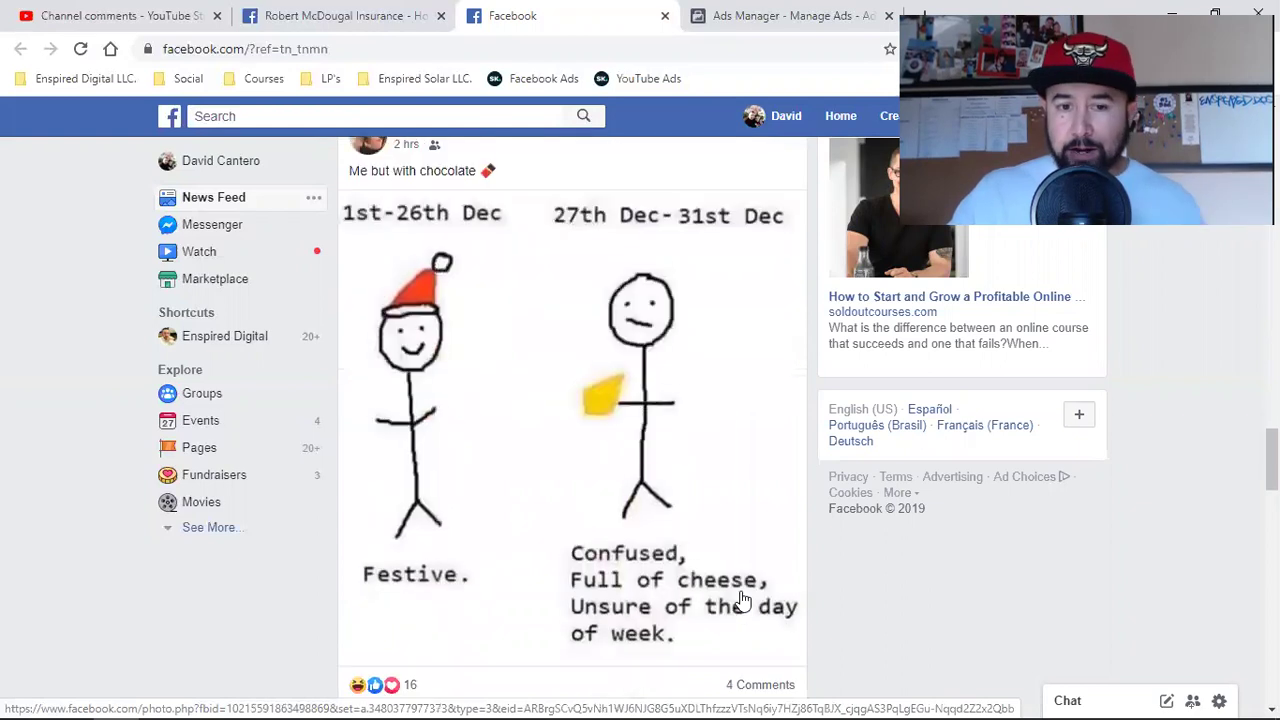
scroll(743, 600, "down", 4)
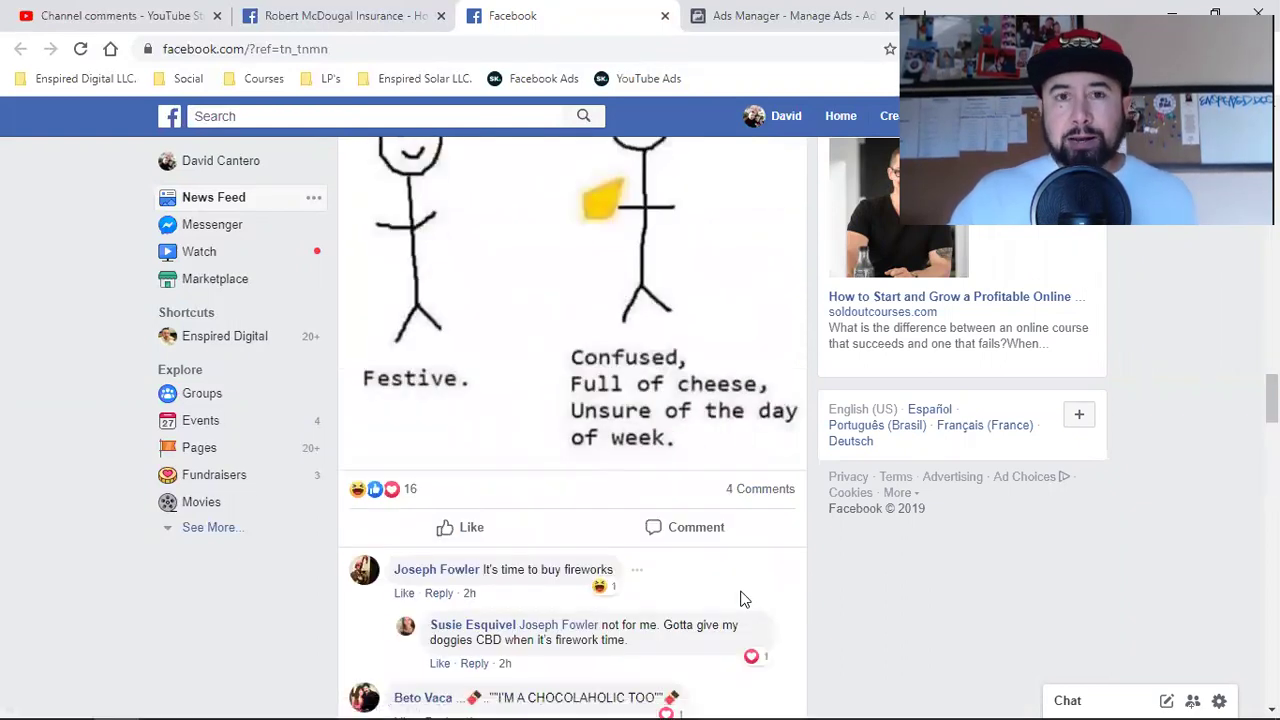
scroll(741, 598, "down", 8)
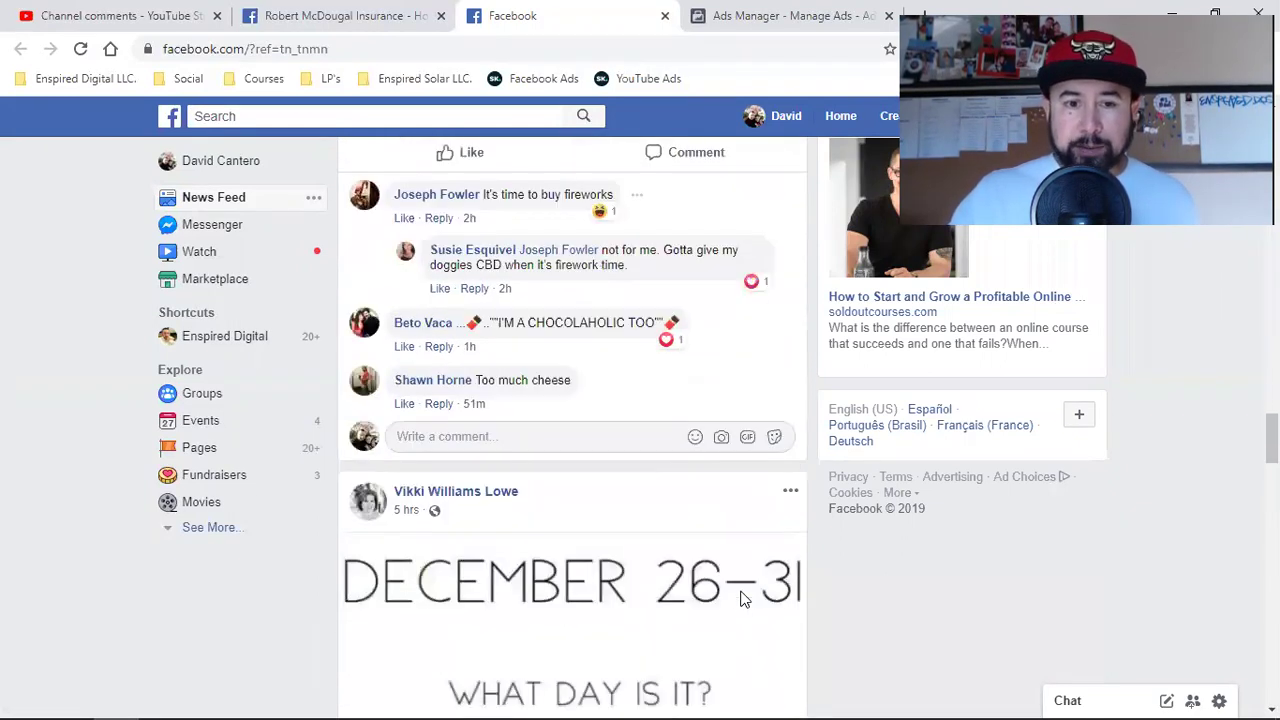
scroll(741, 598, "down", 6)
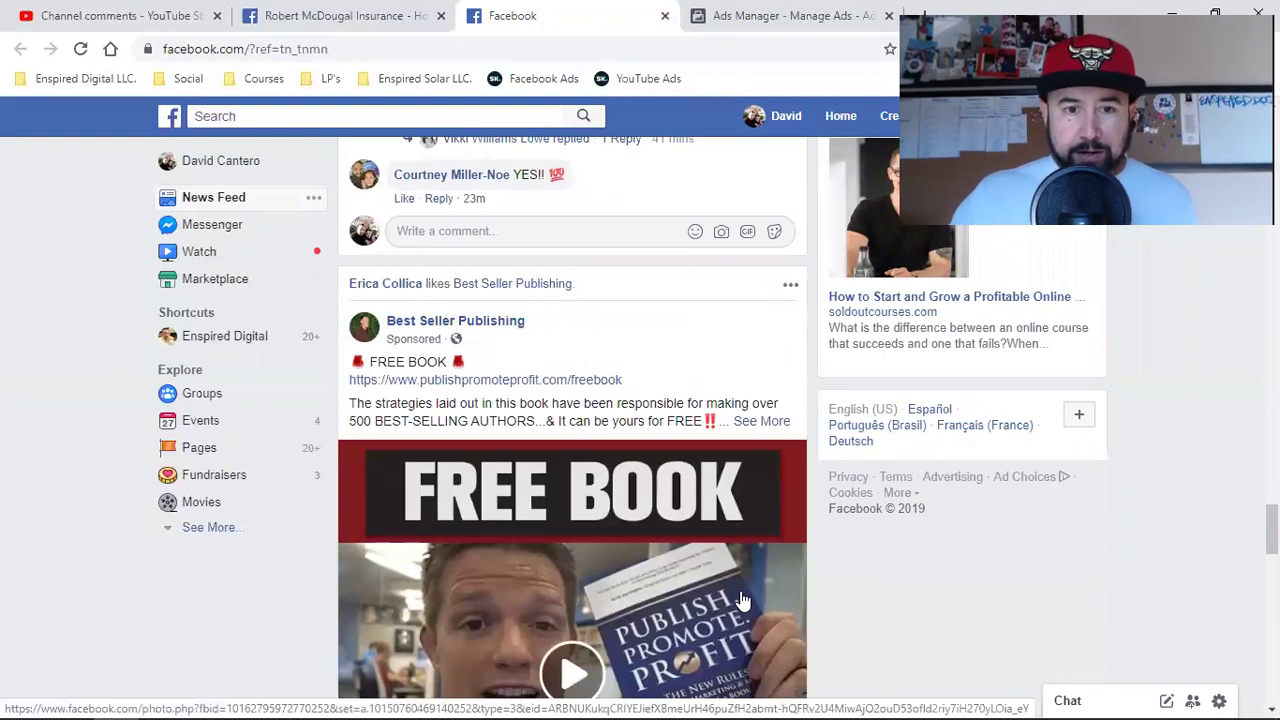
Examine the text, video and link area of the Best Seller Publishing free book ad, and pause its video.
scroll(741, 598, "down", 4)
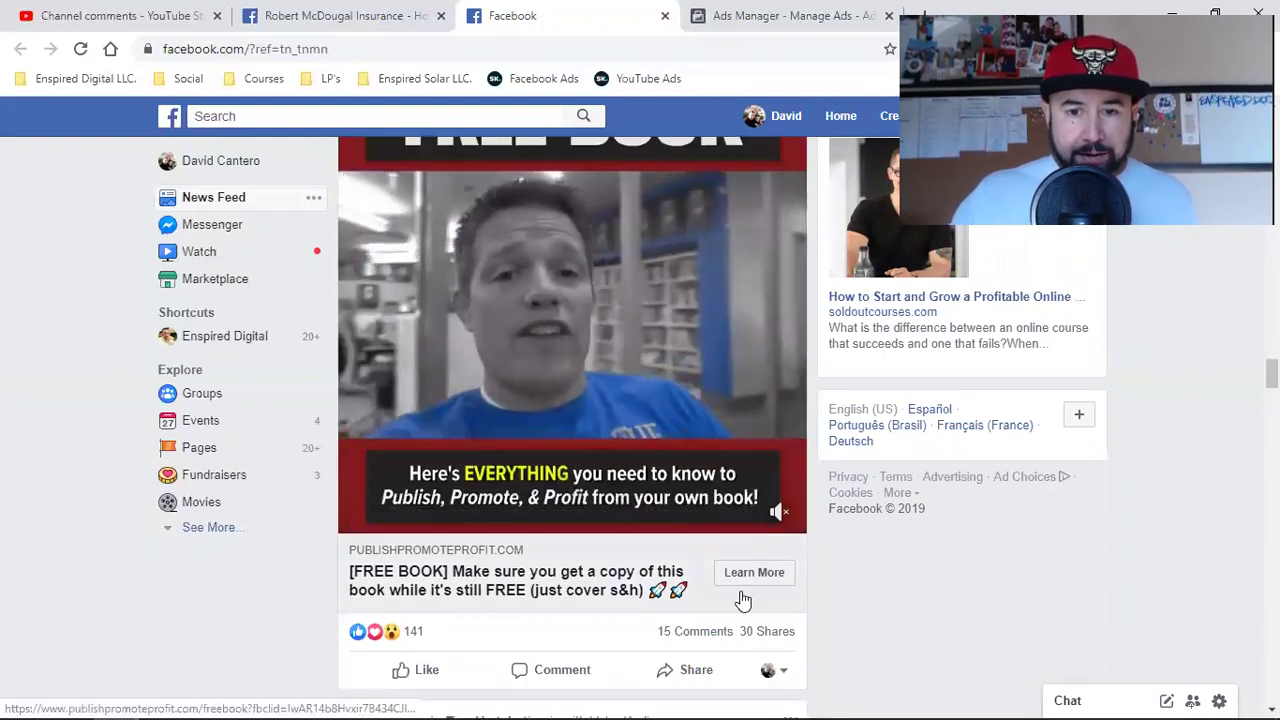
scroll(741, 598, "down", 2)
scroll(741, 598, "up", 4)
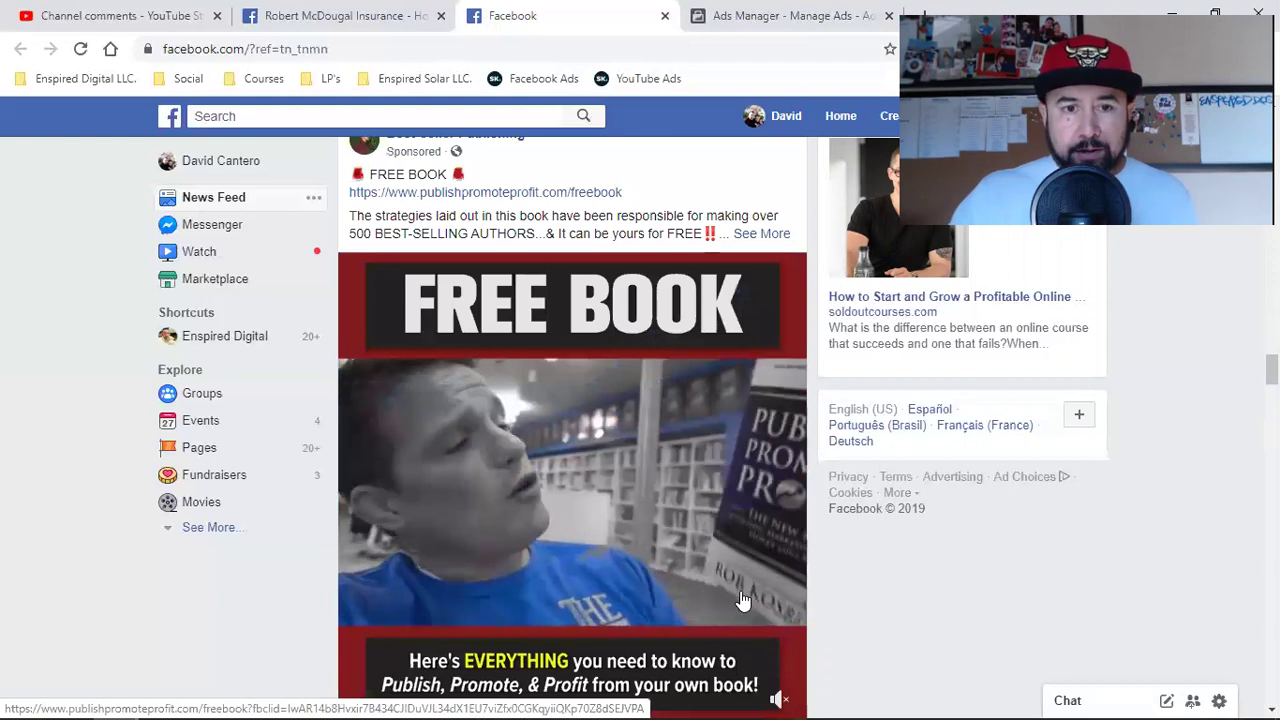
scroll(602, 480, "up", 2)
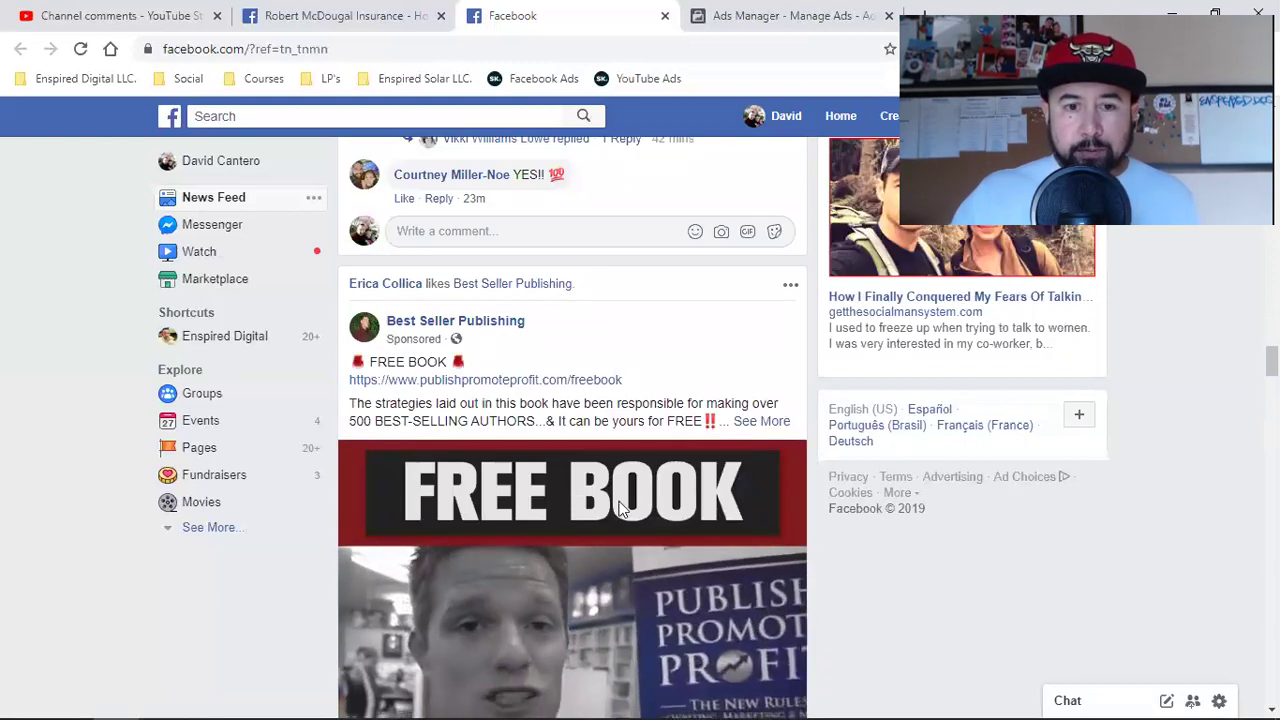
scroll(551, 446, "down", 2)
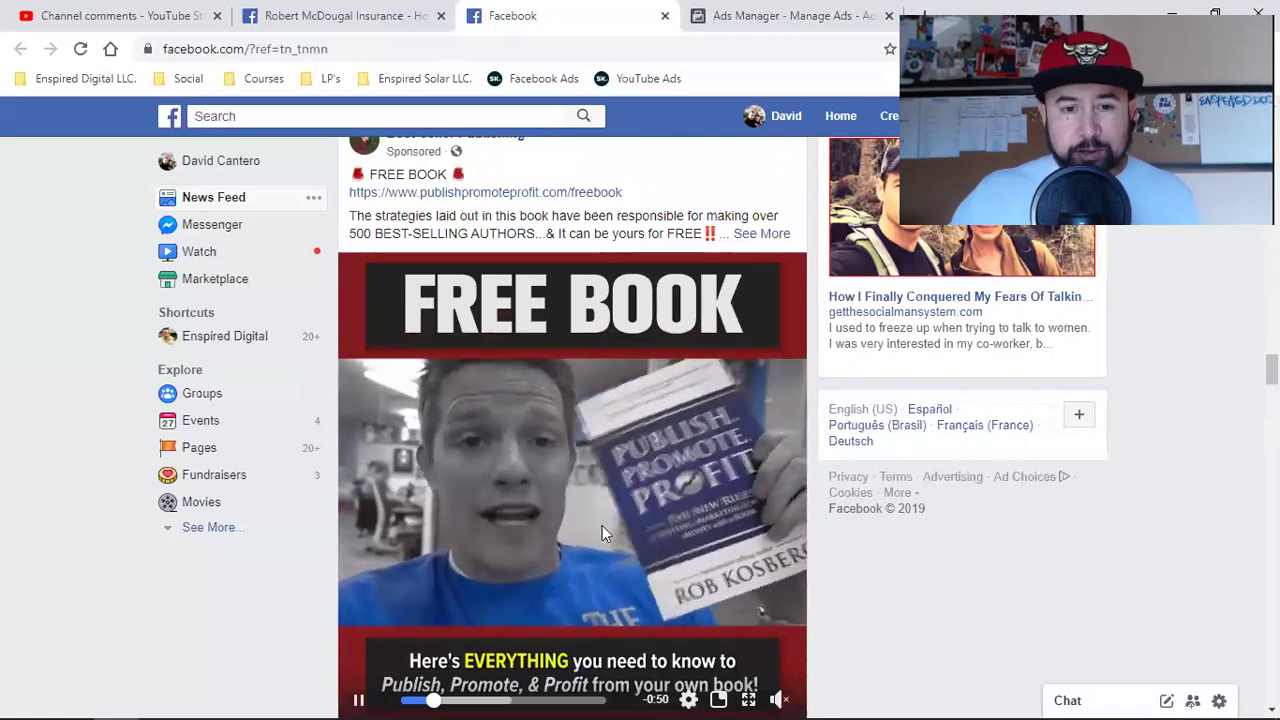
scroll(515, 470, "up", 2)
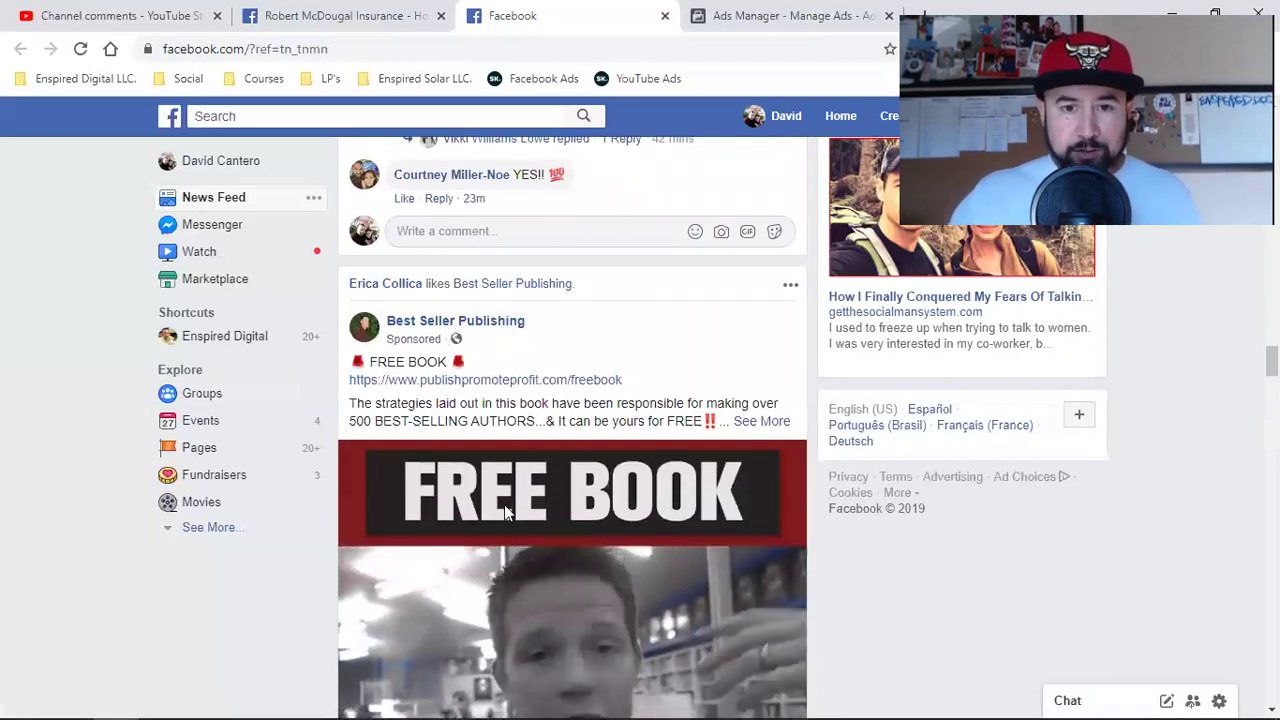
scroll(468, 358, "down", 2)
scroll(468, 358, "up", 2)
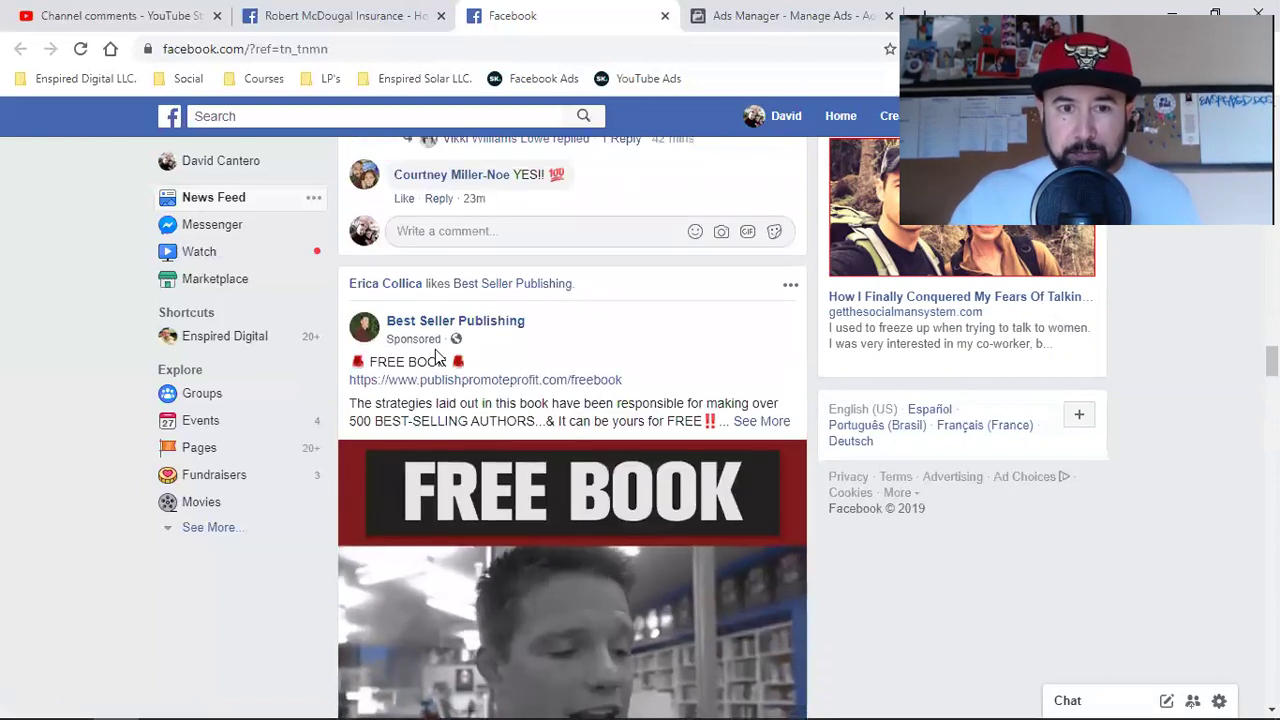
scroll(639, 506, "down", 4)
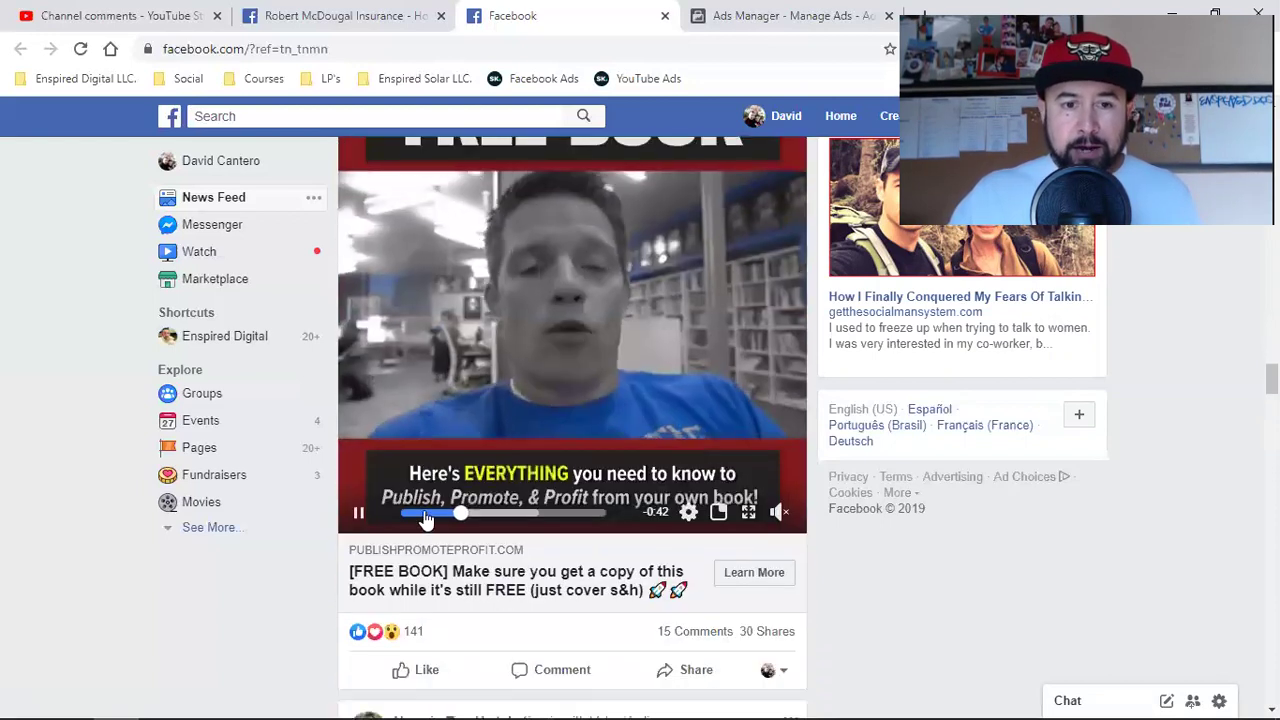
left_click(356, 514)
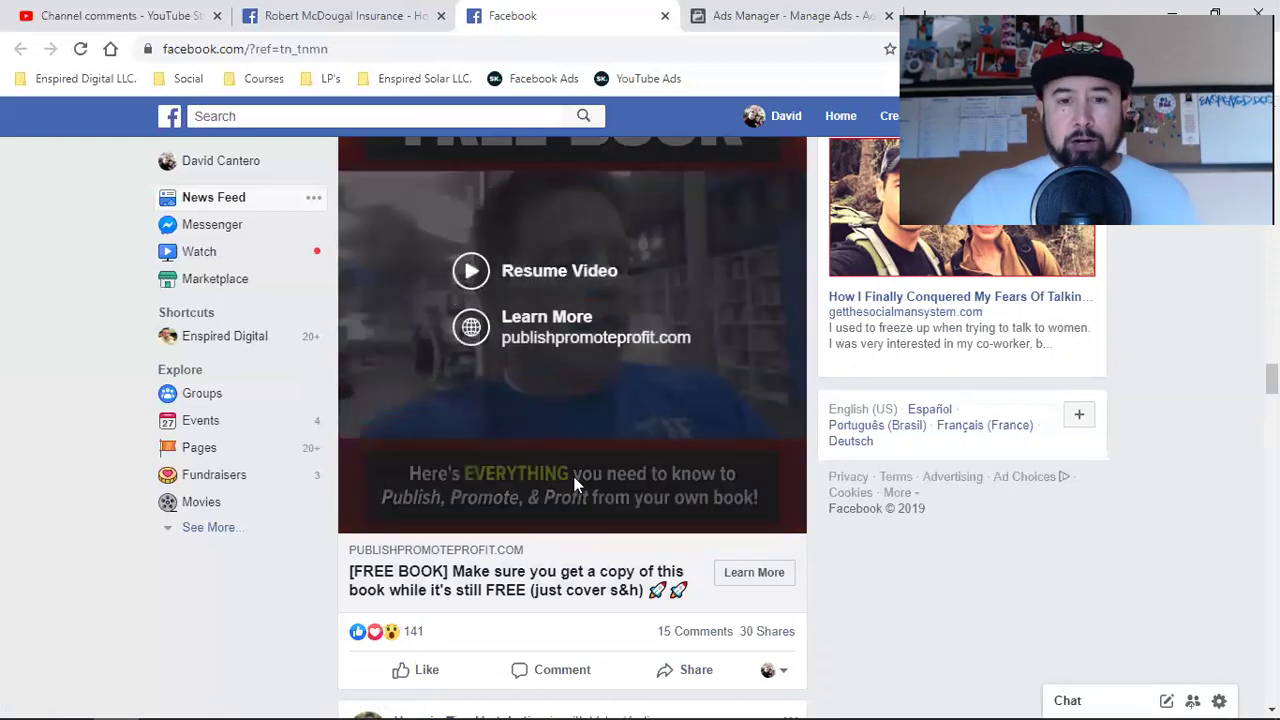
Examine the free book ad's copy, reactions, comments, shares and Learn More link as an engagement example.
scroll(575, 485, "up", 2)
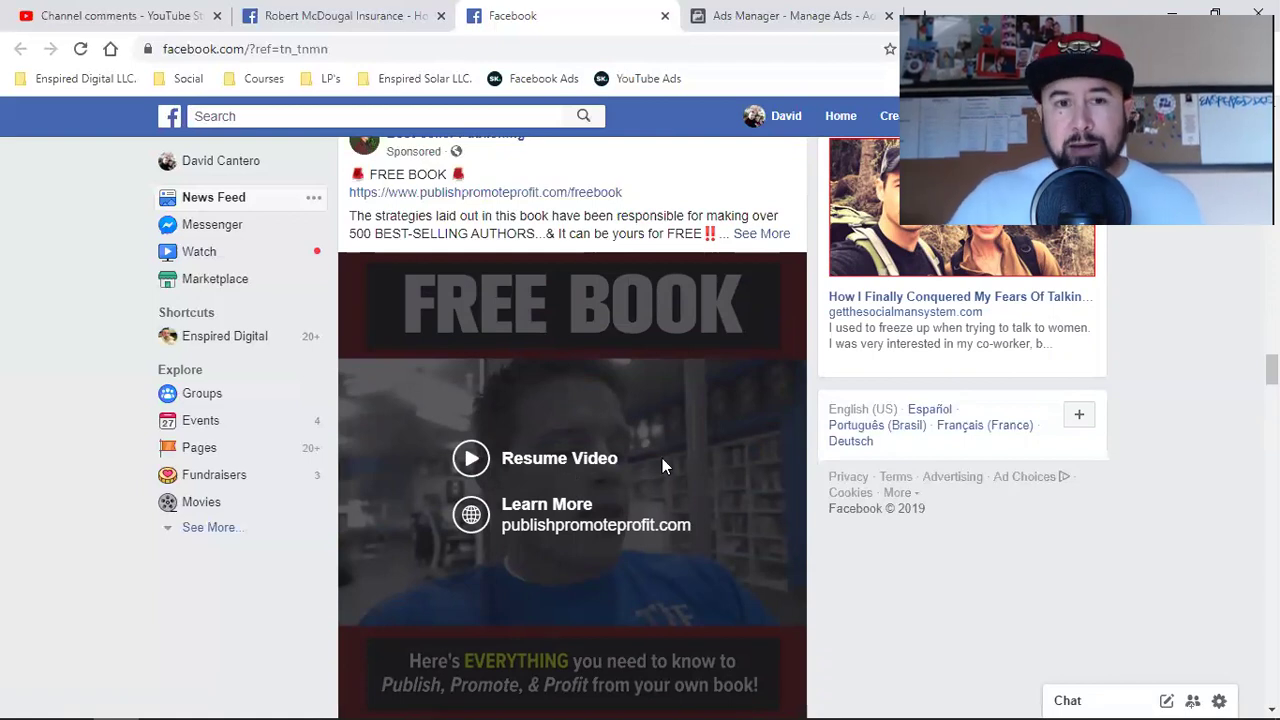
scroll(447, 397, "up", 2)
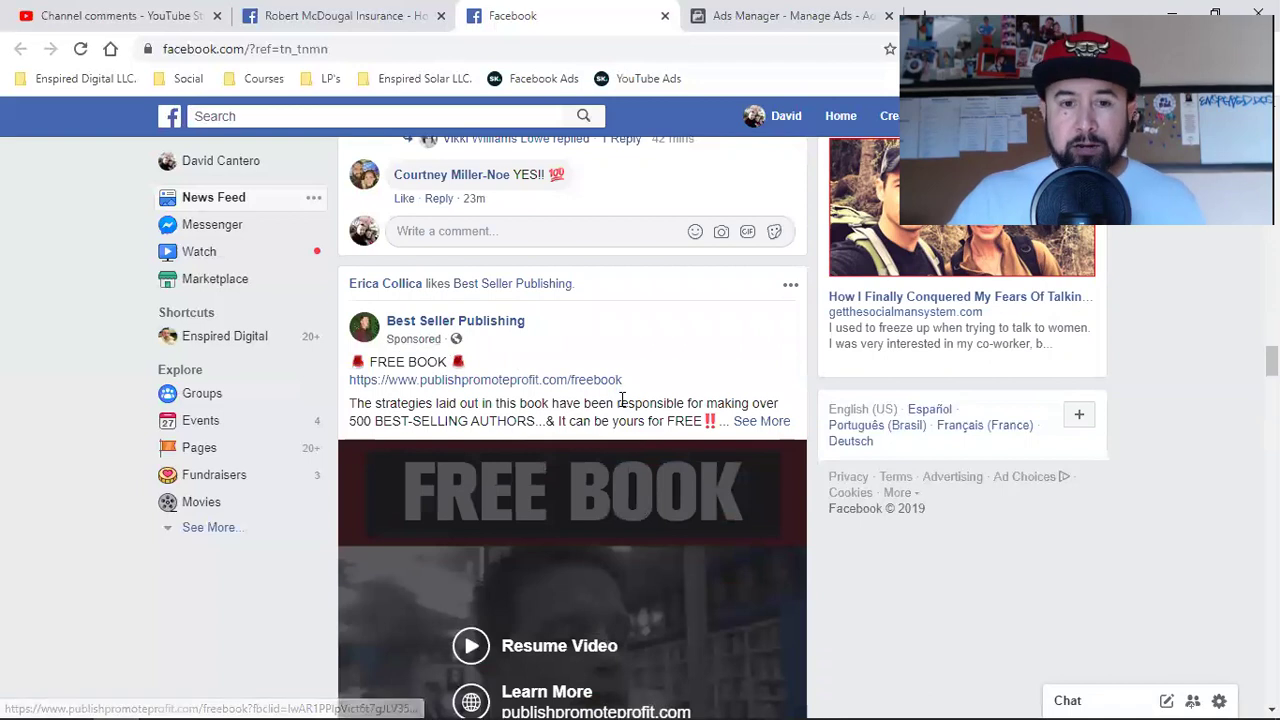
scroll(621, 400, "down", 4)
scroll(621, 405, "down", 2)
mouse_move(397, 448)
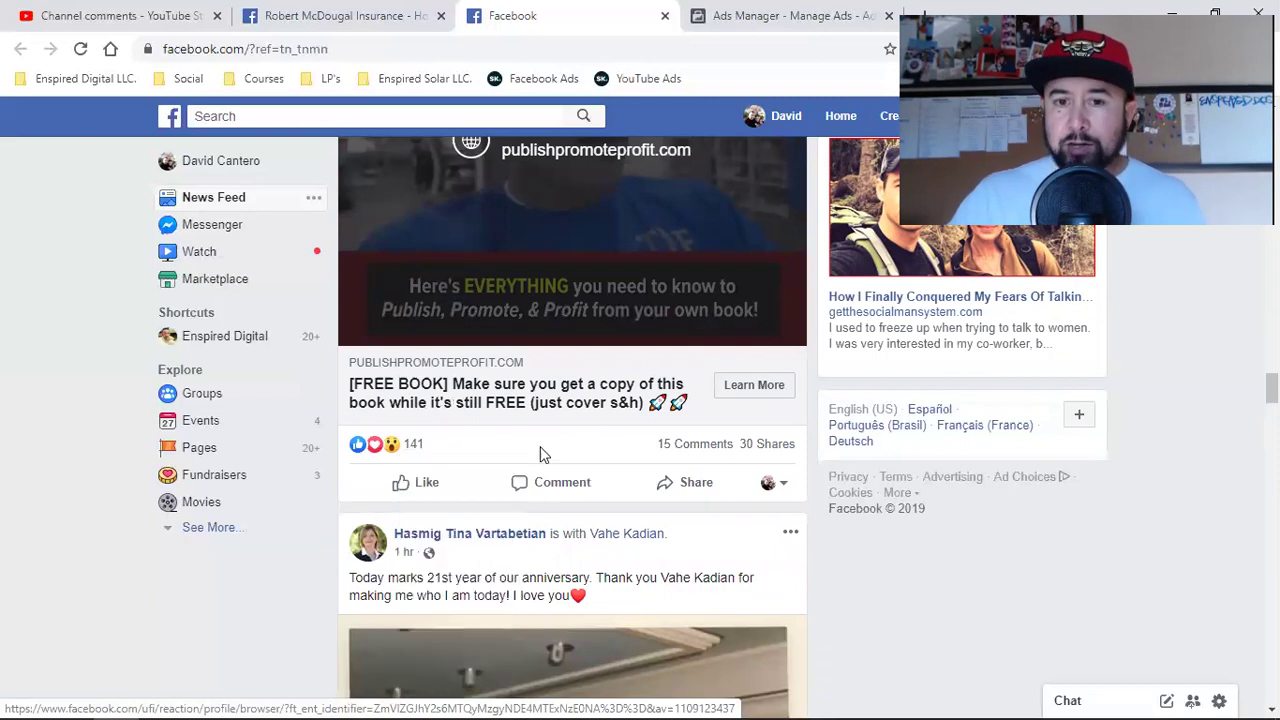
mouse_move(667, 456)
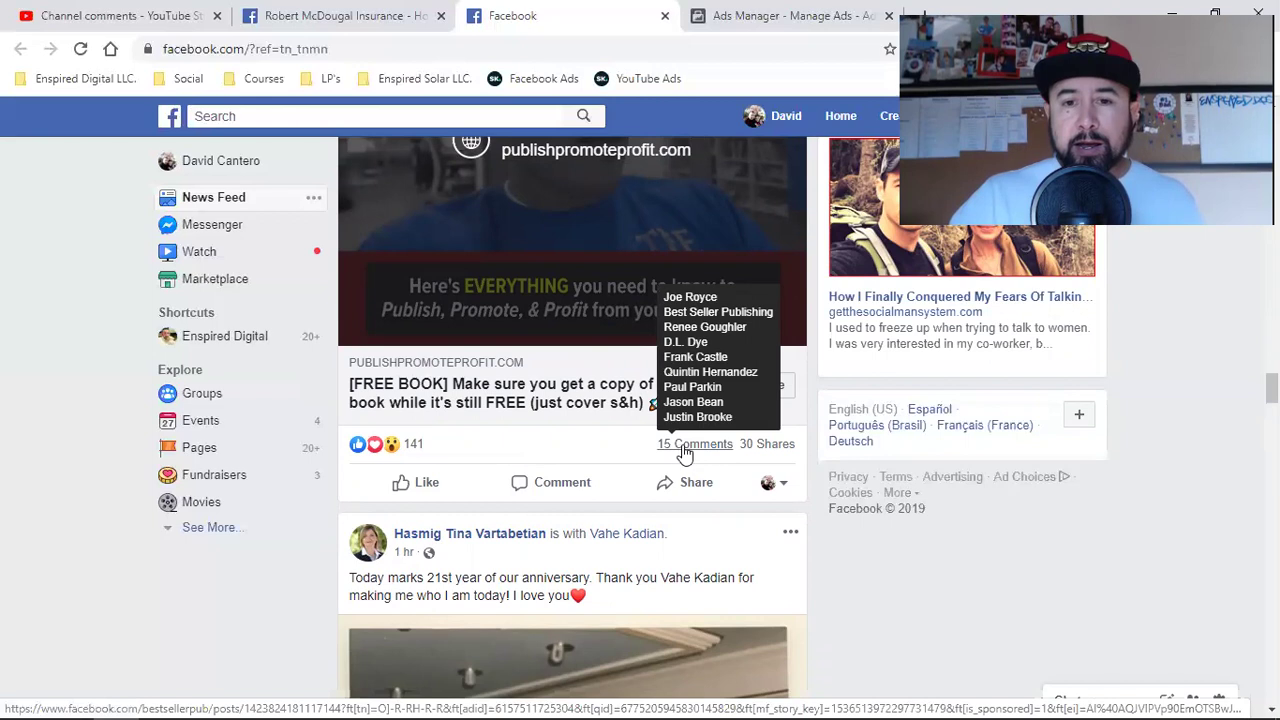
mouse_move(760, 456)
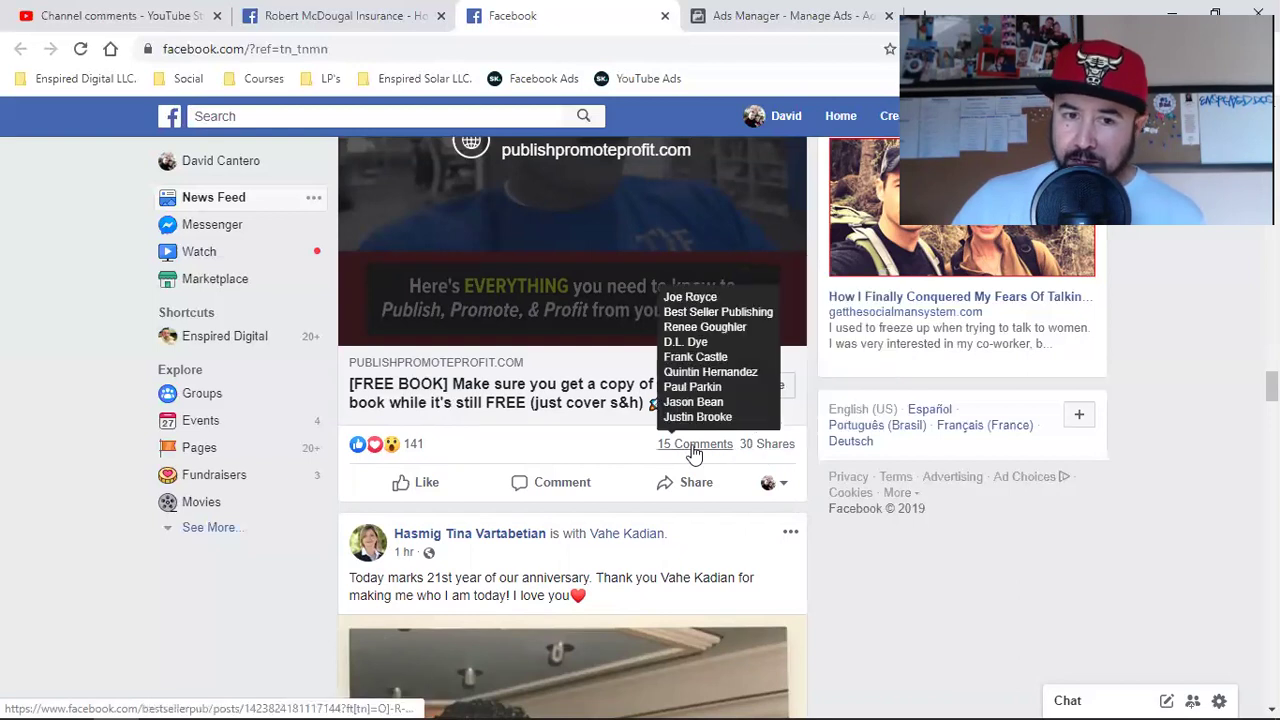
scroll(562, 461, "up", 7)
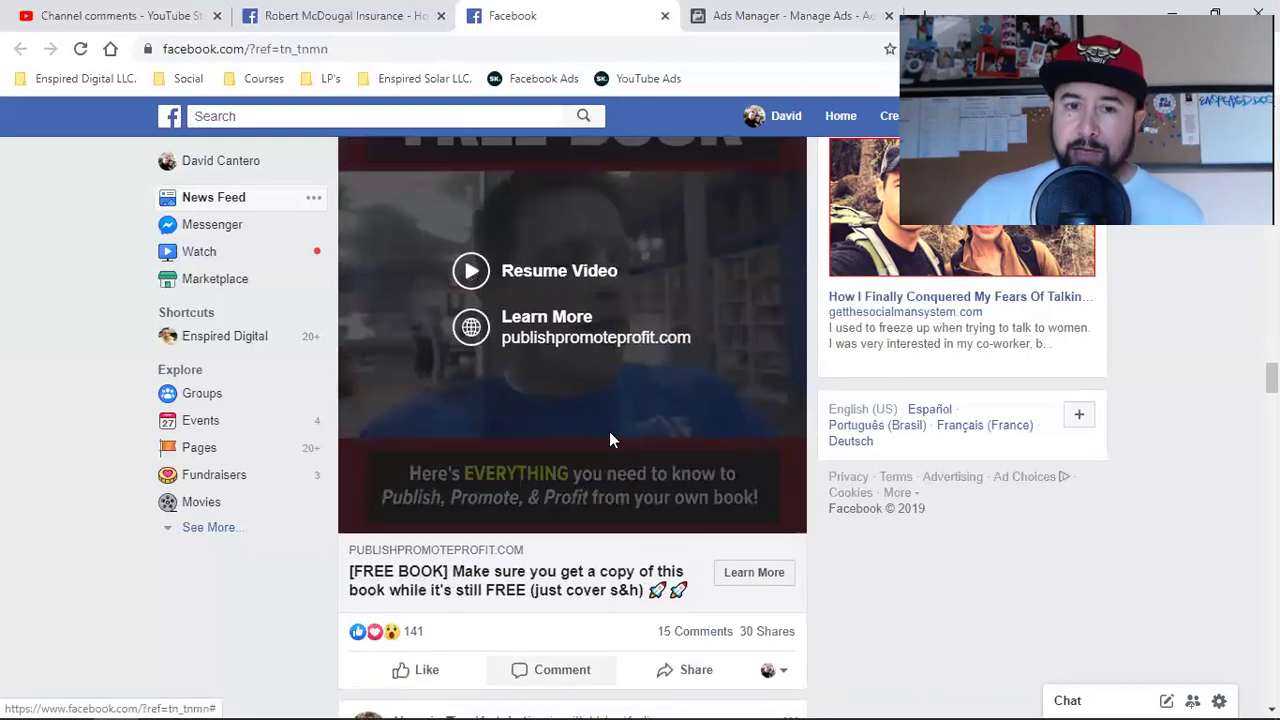
scroll(603, 370, "down", 5)
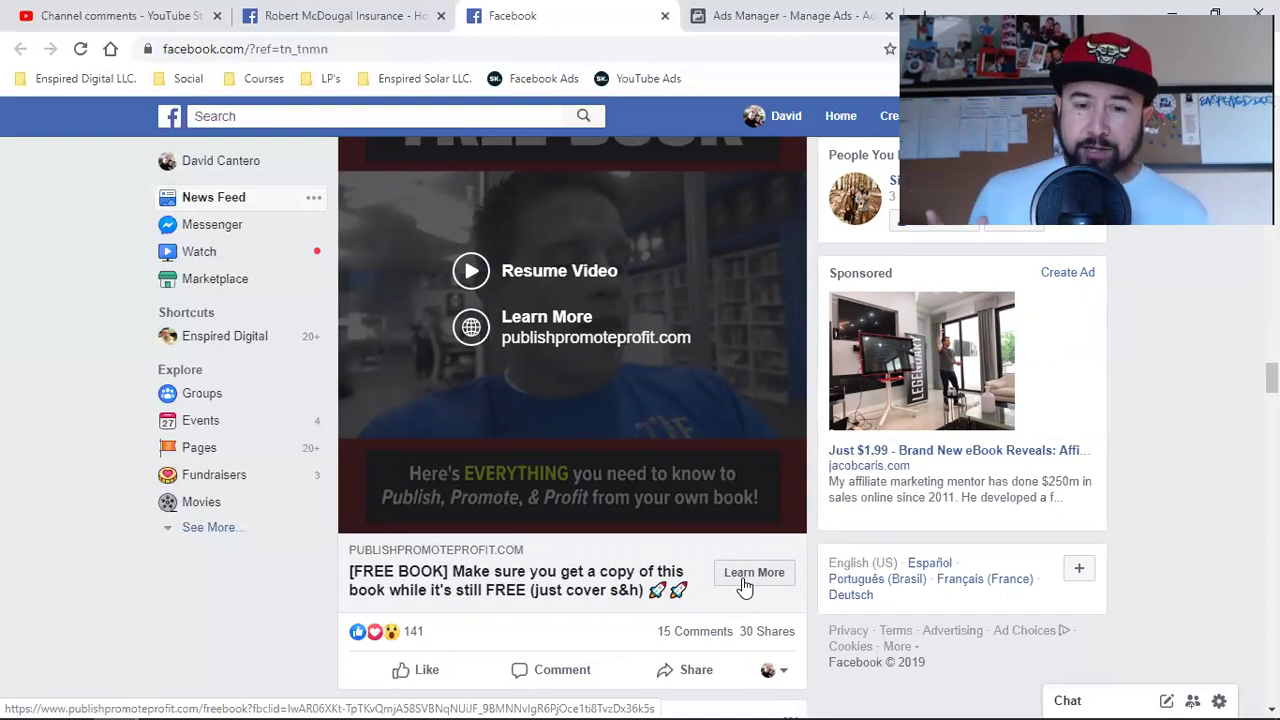
Examine the free book ad's sponsored header, paused video, and the lists of people who reacted and commented.
scroll(745, 587, "down", 2)
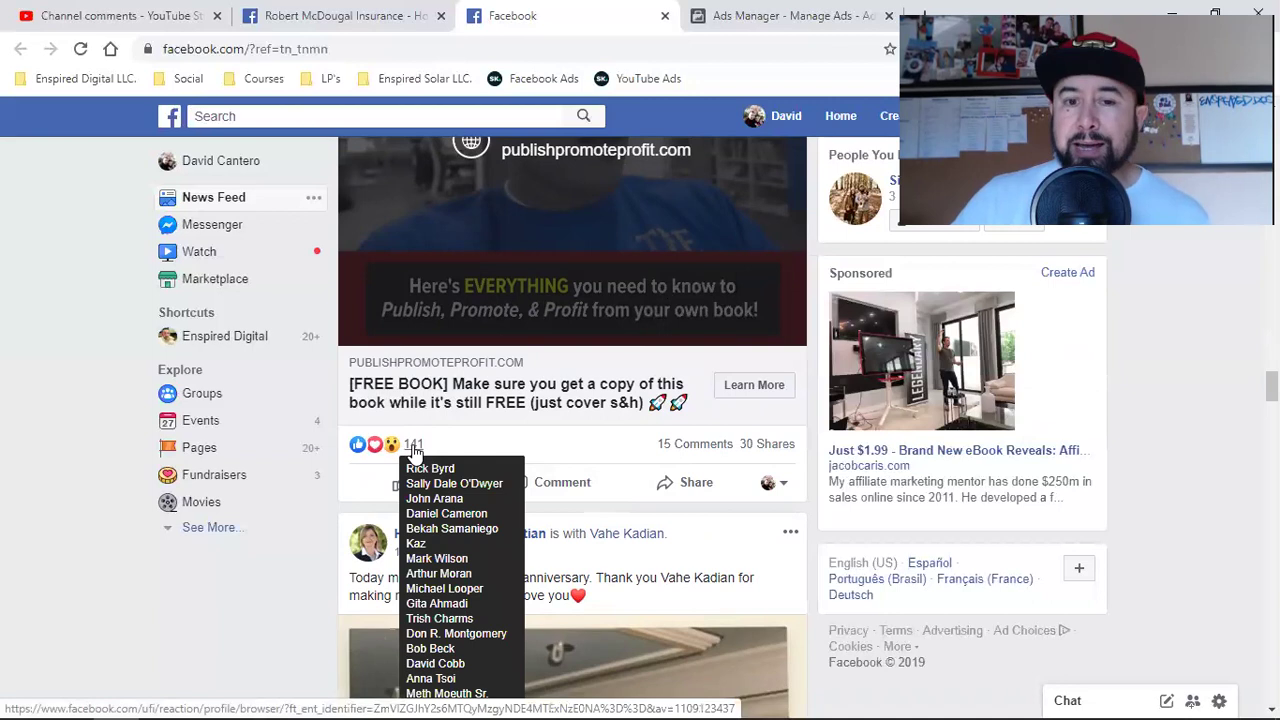
scroll(640, 548, "up", 4)
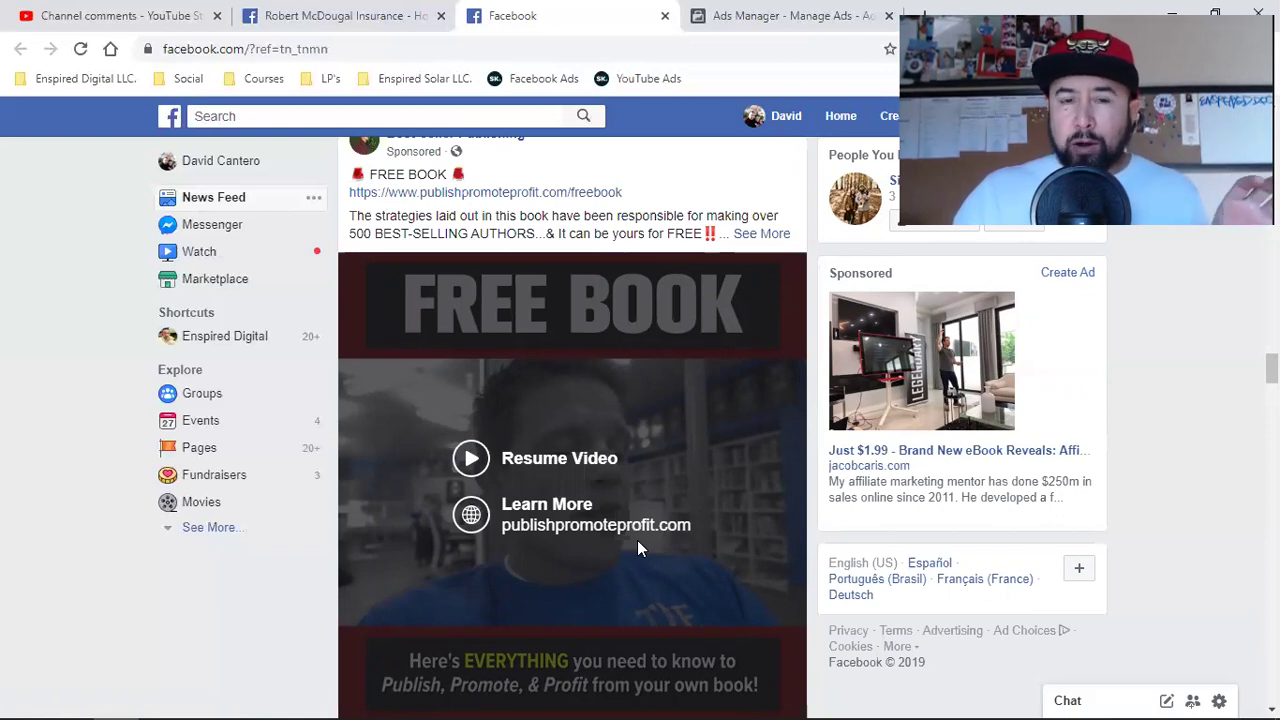
scroll(637, 540, "up", 2)
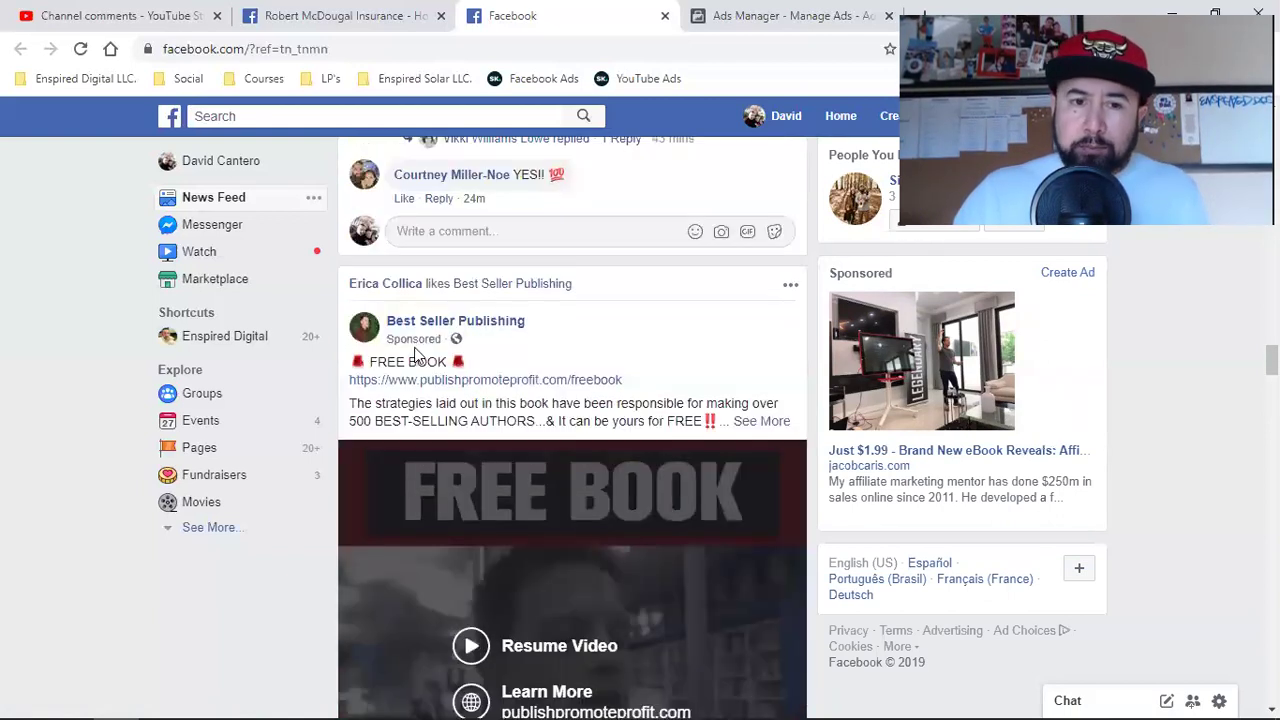
scroll(620, 537, "down", 2)
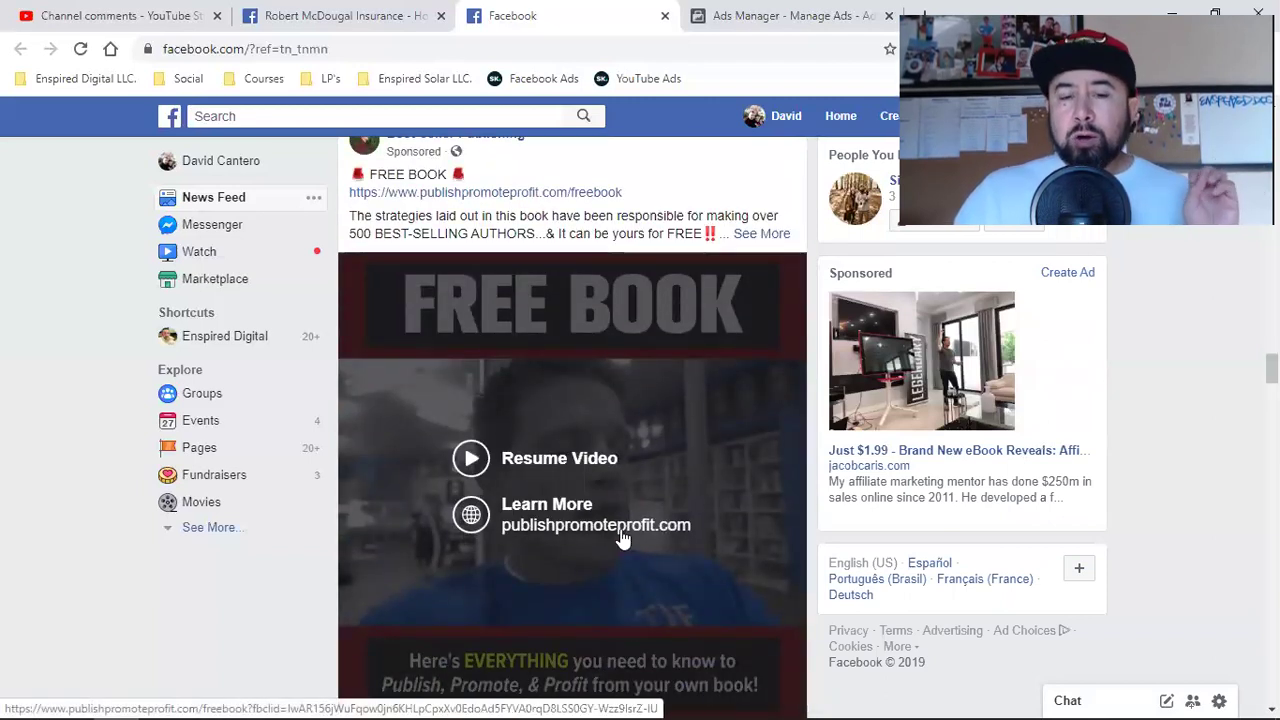
scroll(621, 538, "down", 4)
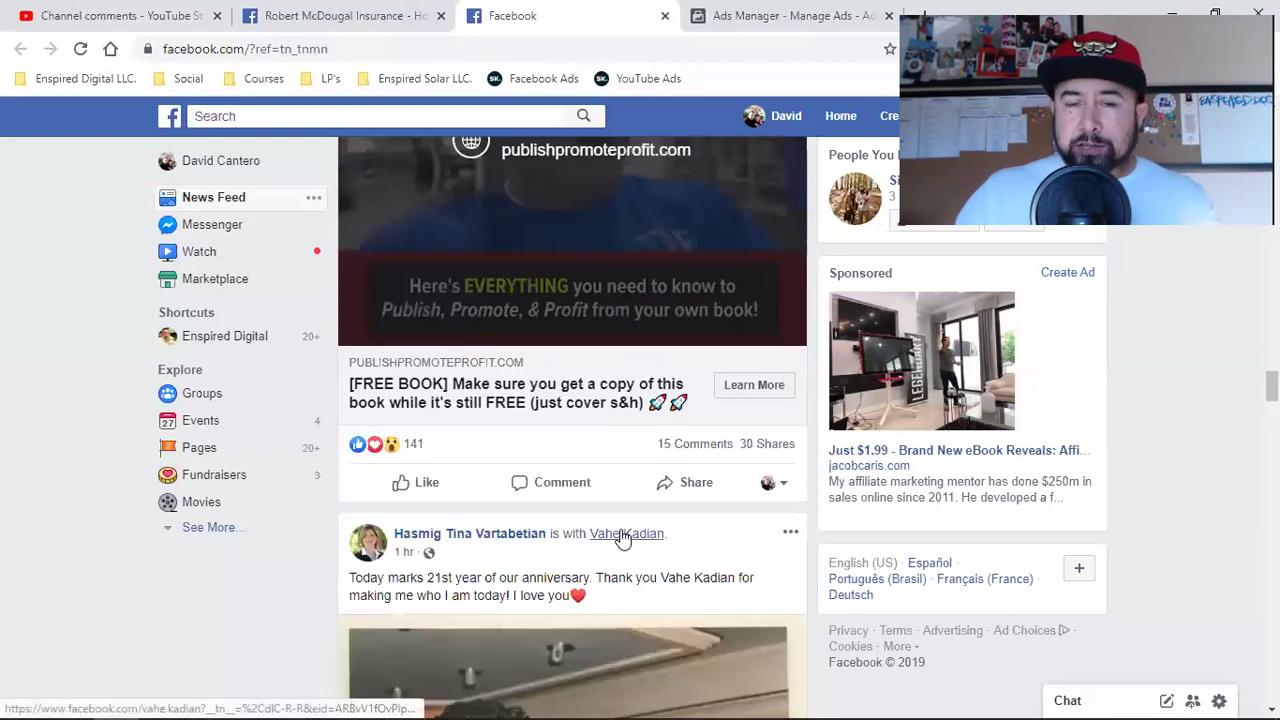
scroll(785, 566, "up", 3)
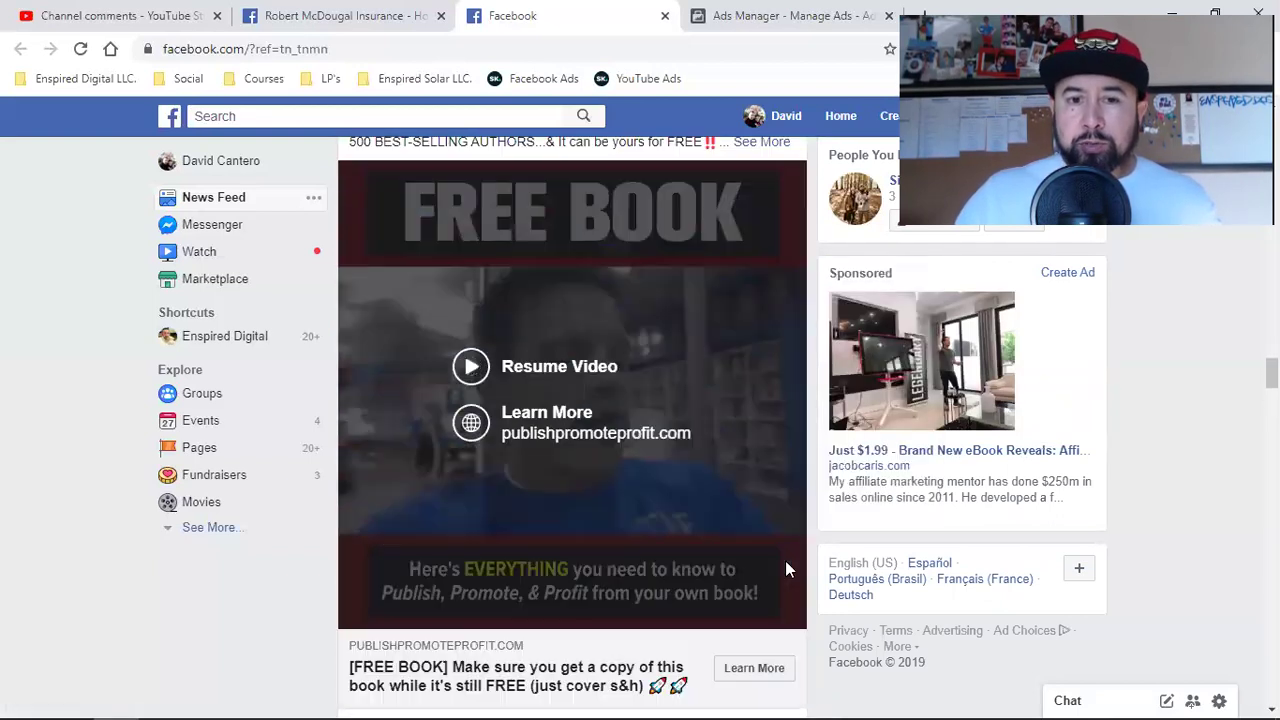
scroll(785, 566, "down", 4)
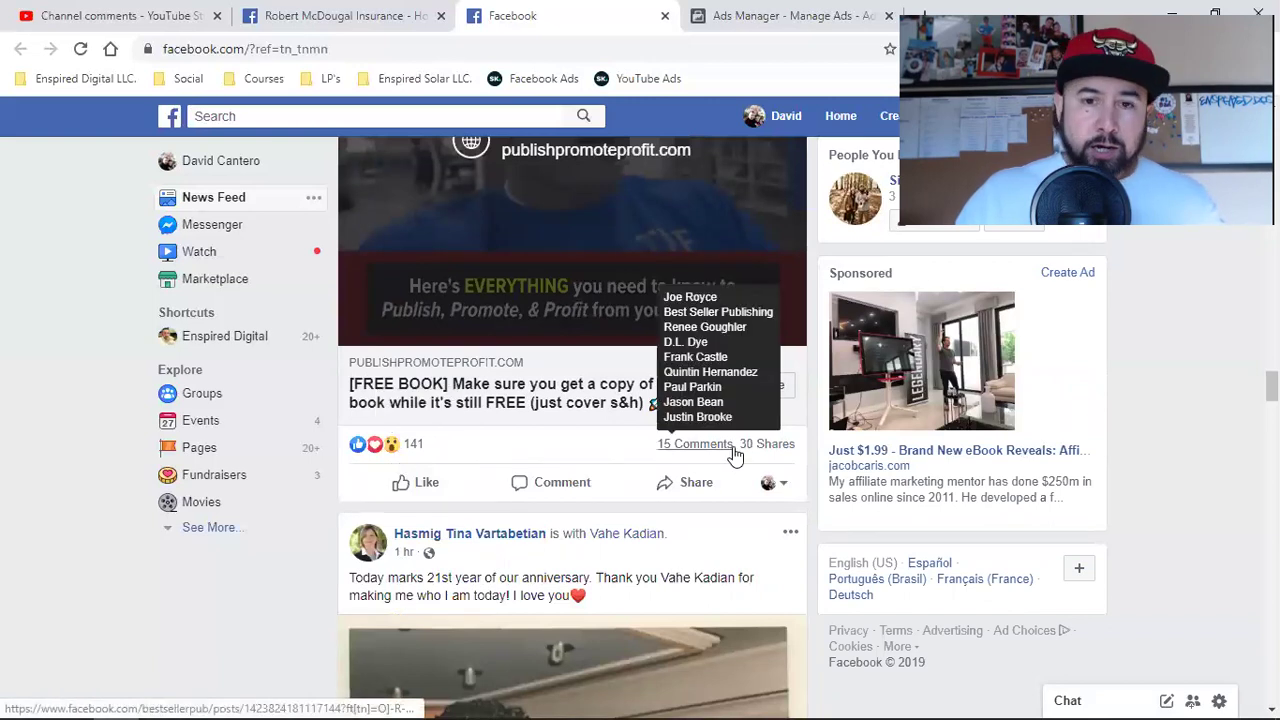
mouse_move(760, 455)
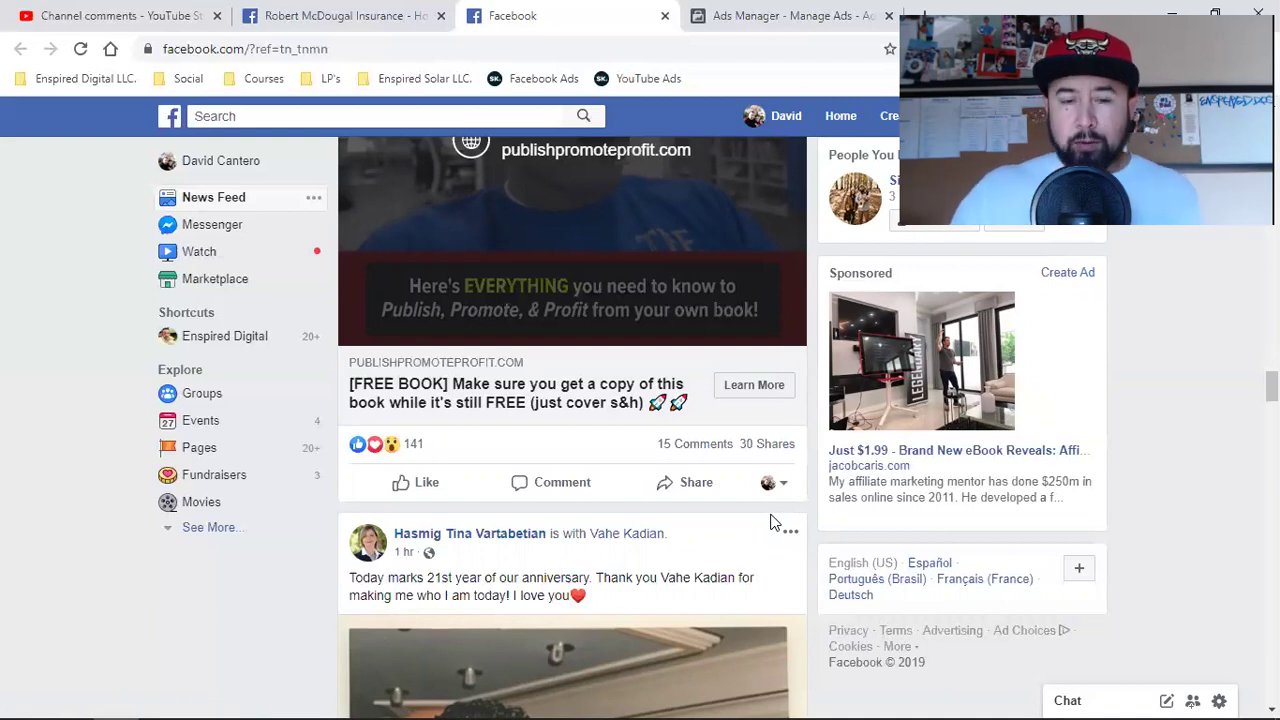
Review the free book ad's copy and video against its row of reactions, comments and shares.
scroll(770, 522, "up", 5)
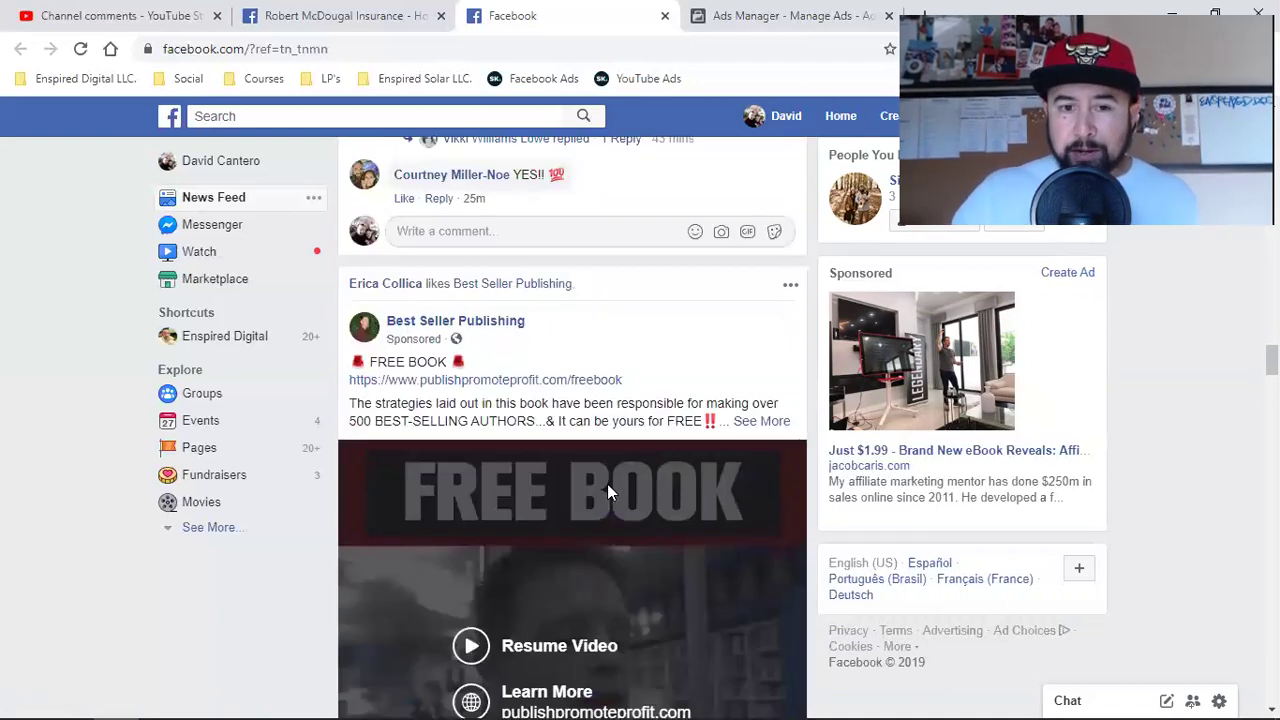
scroll(607, 484, "down", 3)
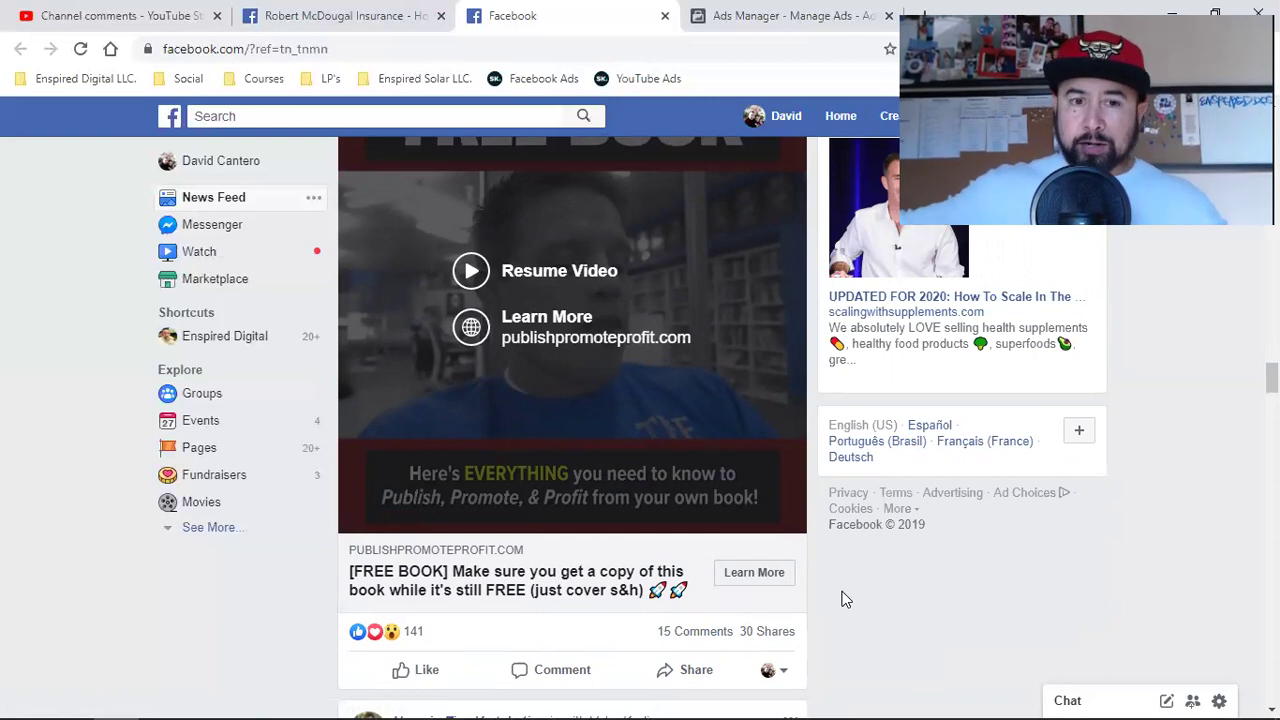
scroll(845, 598, "down", 2)
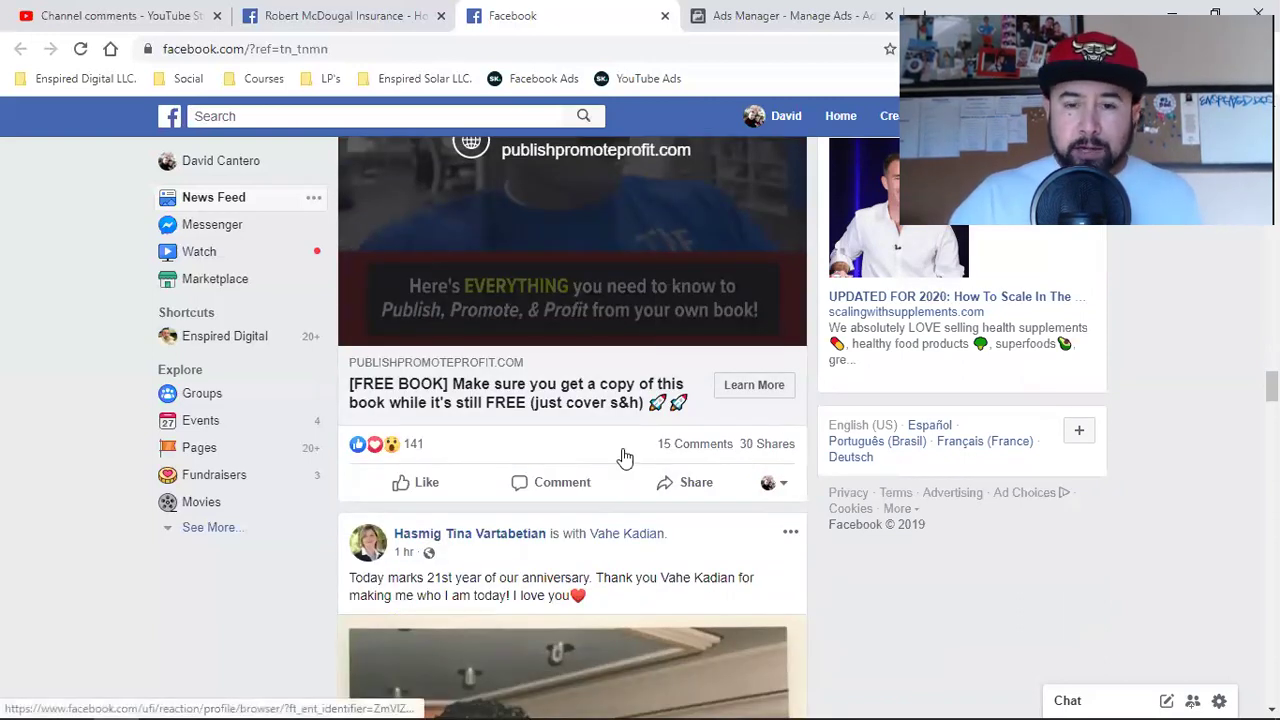
mouse_move(686, 455)
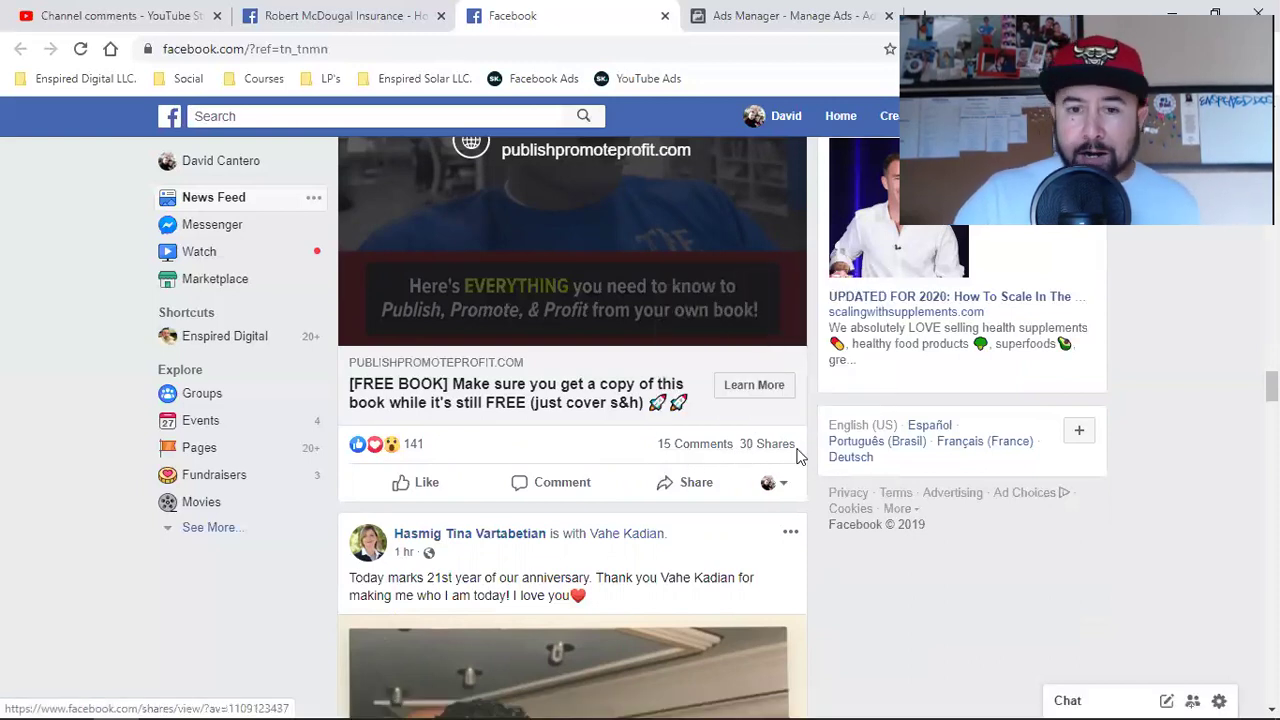
mouse_move(363, 452)
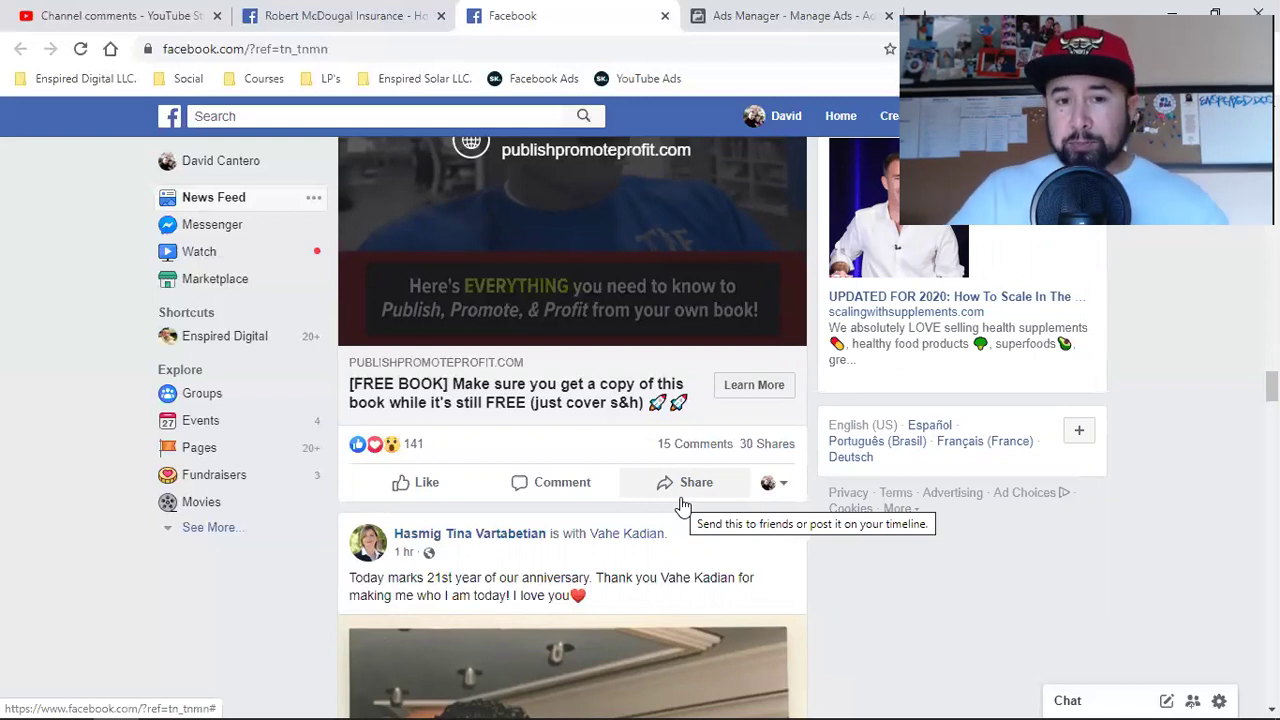
scroll(681, 507, "up", 5)
scroll(697, 464, "down", 4)
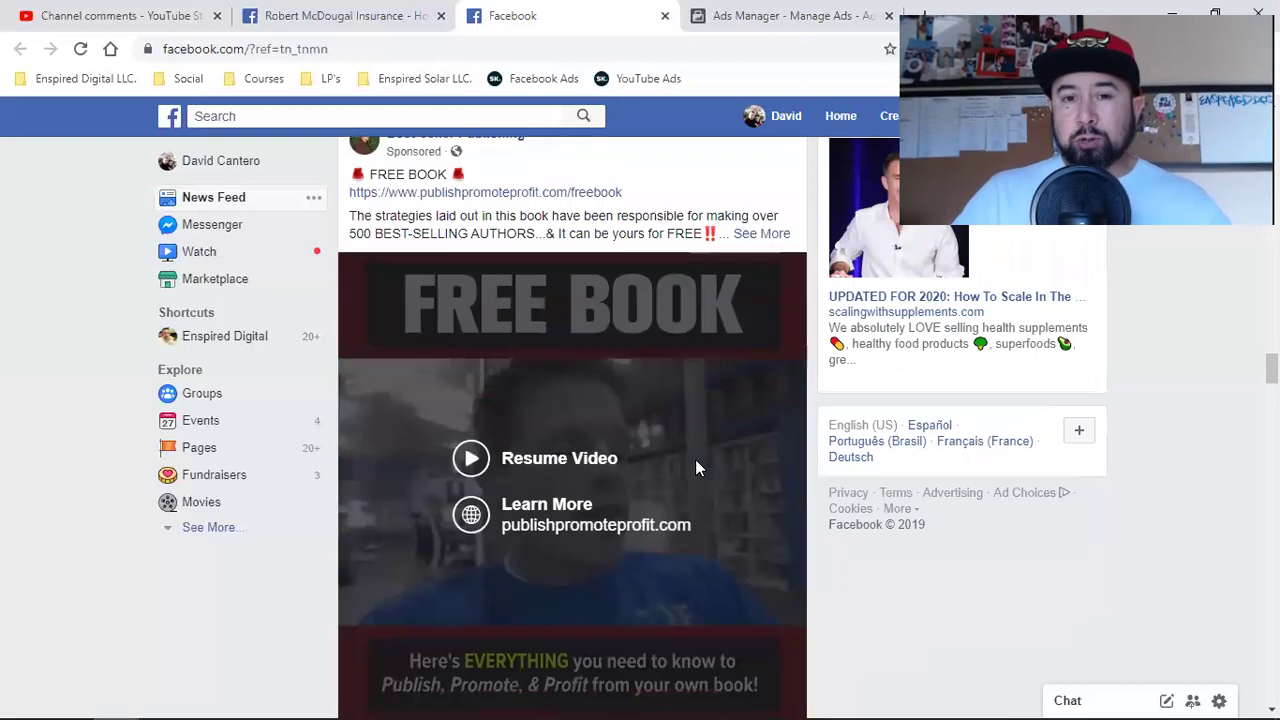
scroll(697, 470, "down", 2)
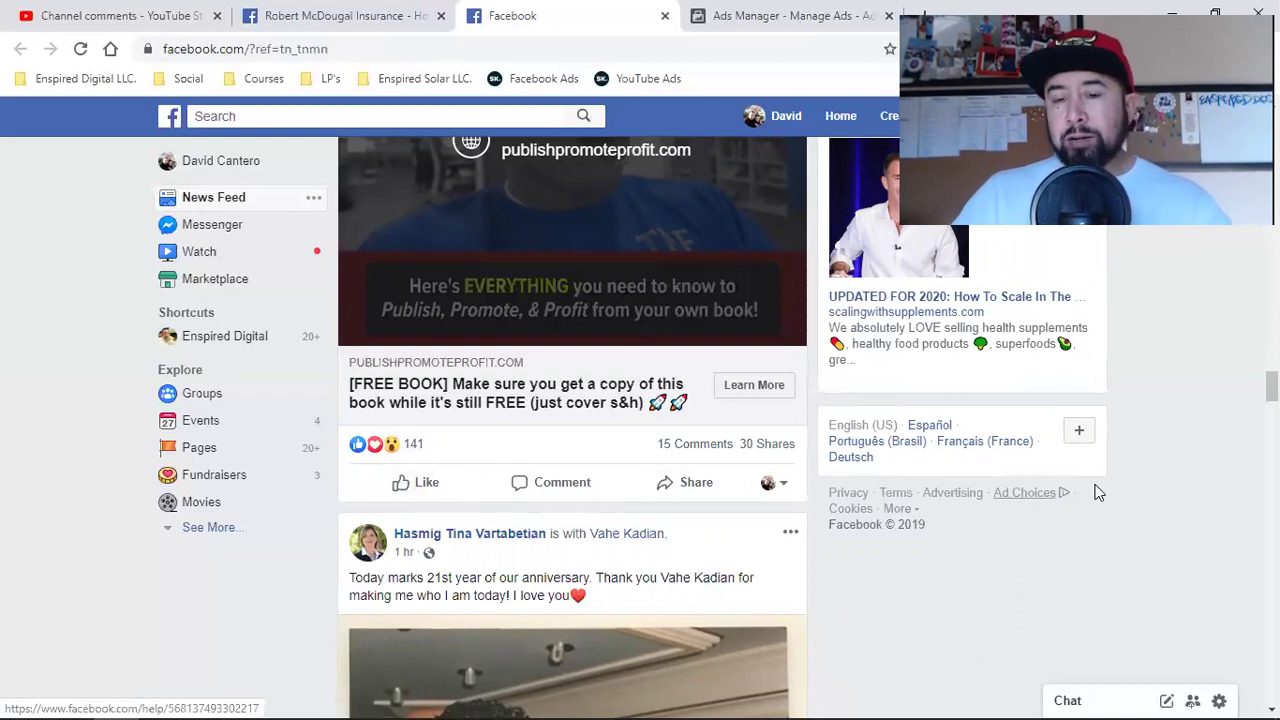
Examine the free book ad's website link, offer text, headline and Learn More link as routes to the landing page.
scroll(1132, 484, "up", 4)
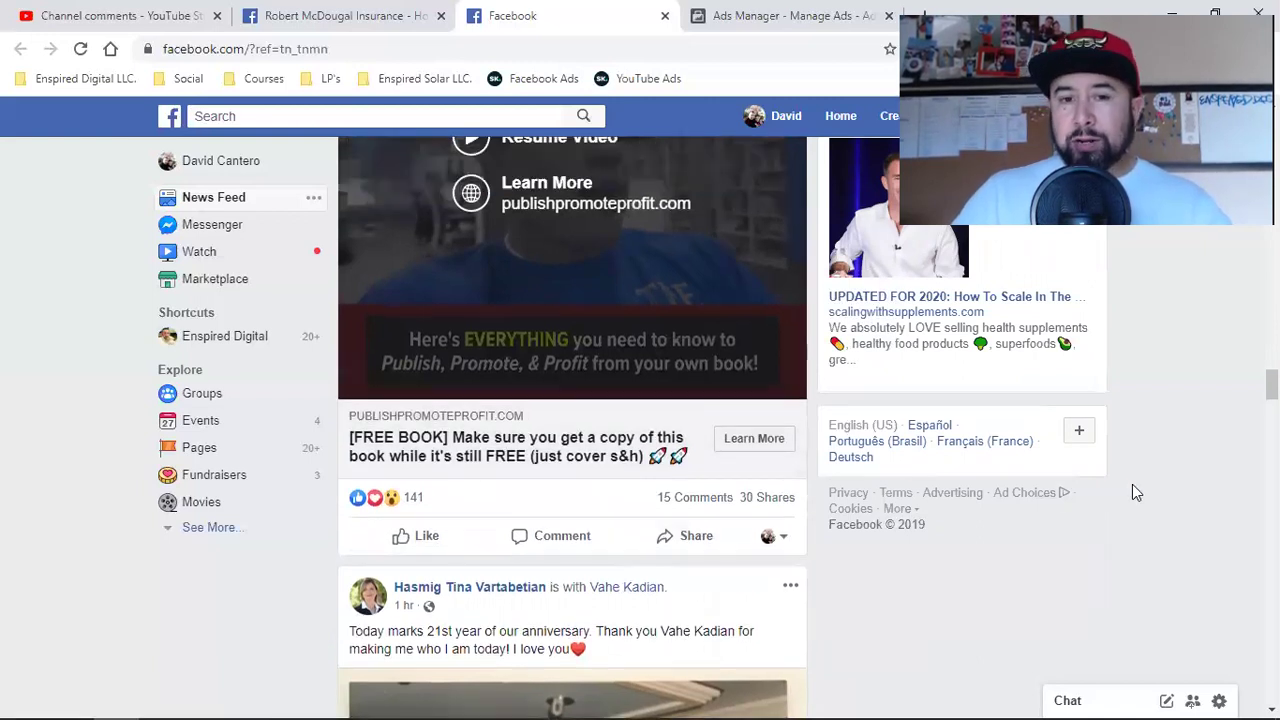
scroll(577, 392, "up", 2)
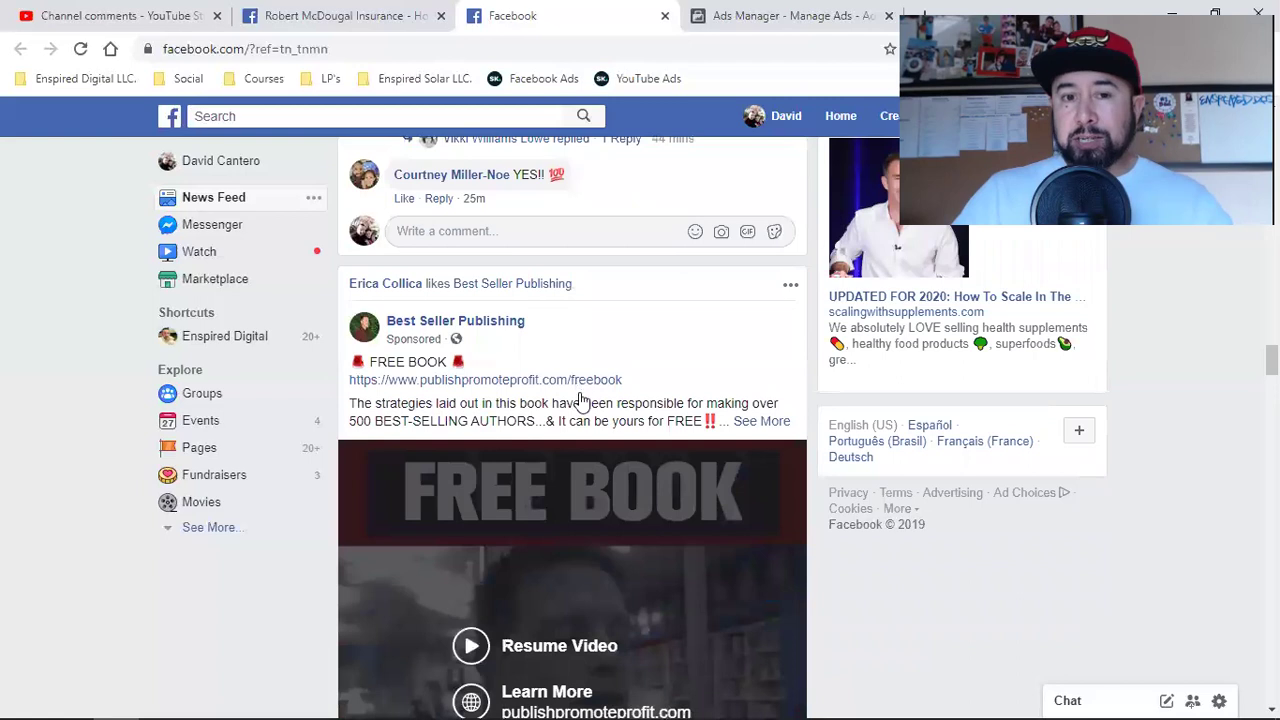
scroll(626, 425, "down", 1)
scroll(626, 425, "up", 1)
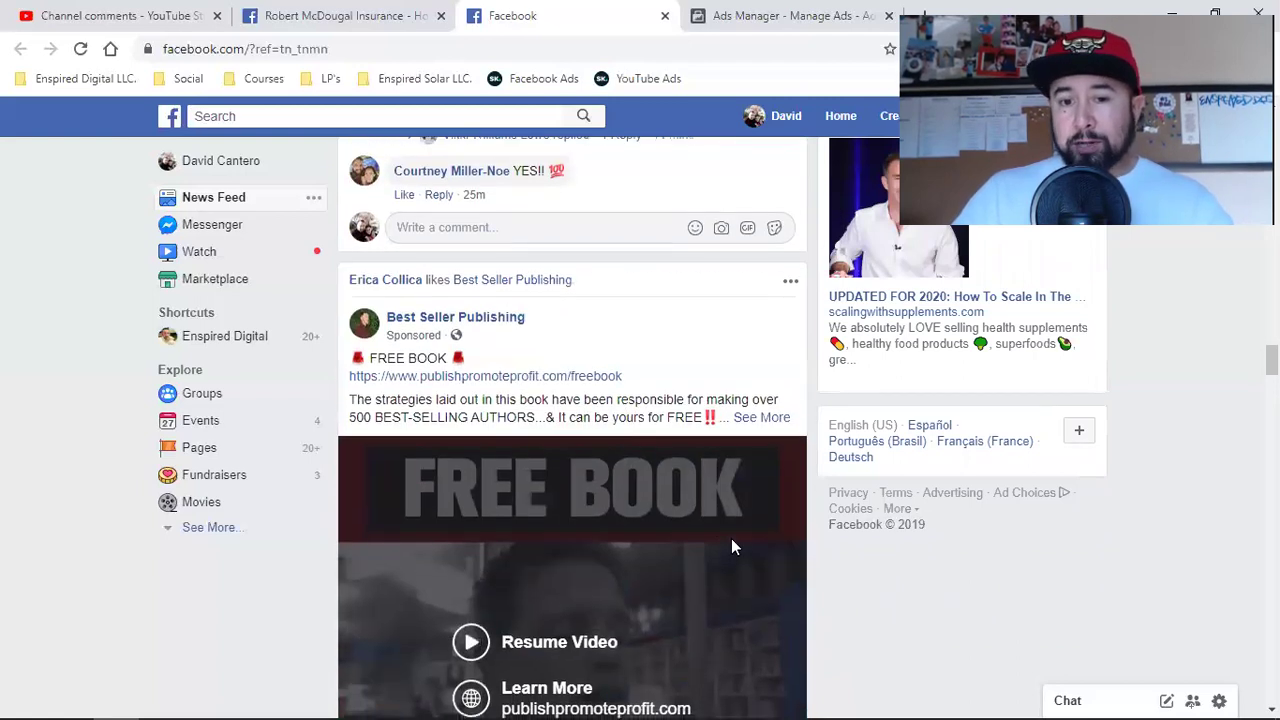
scroll(731, 540, "down", 4)
scroll(740, 585, "up", 6)
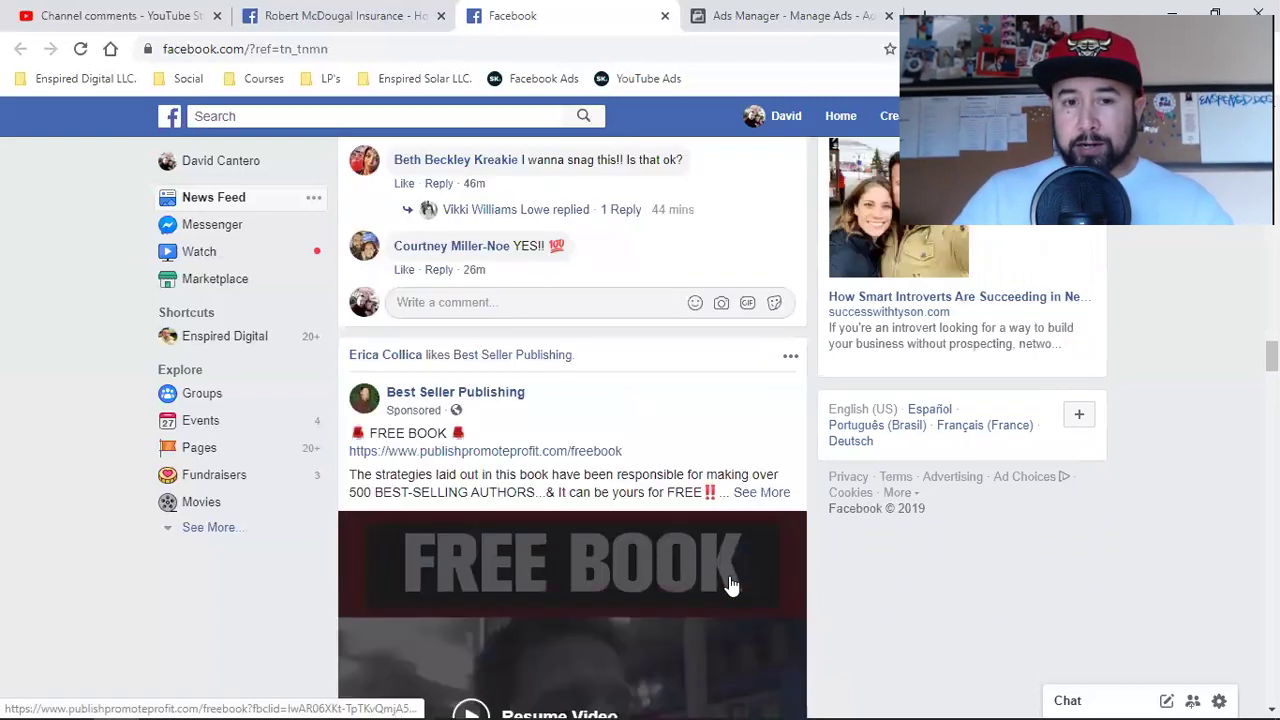
scroll(617, 536, "down", 4)
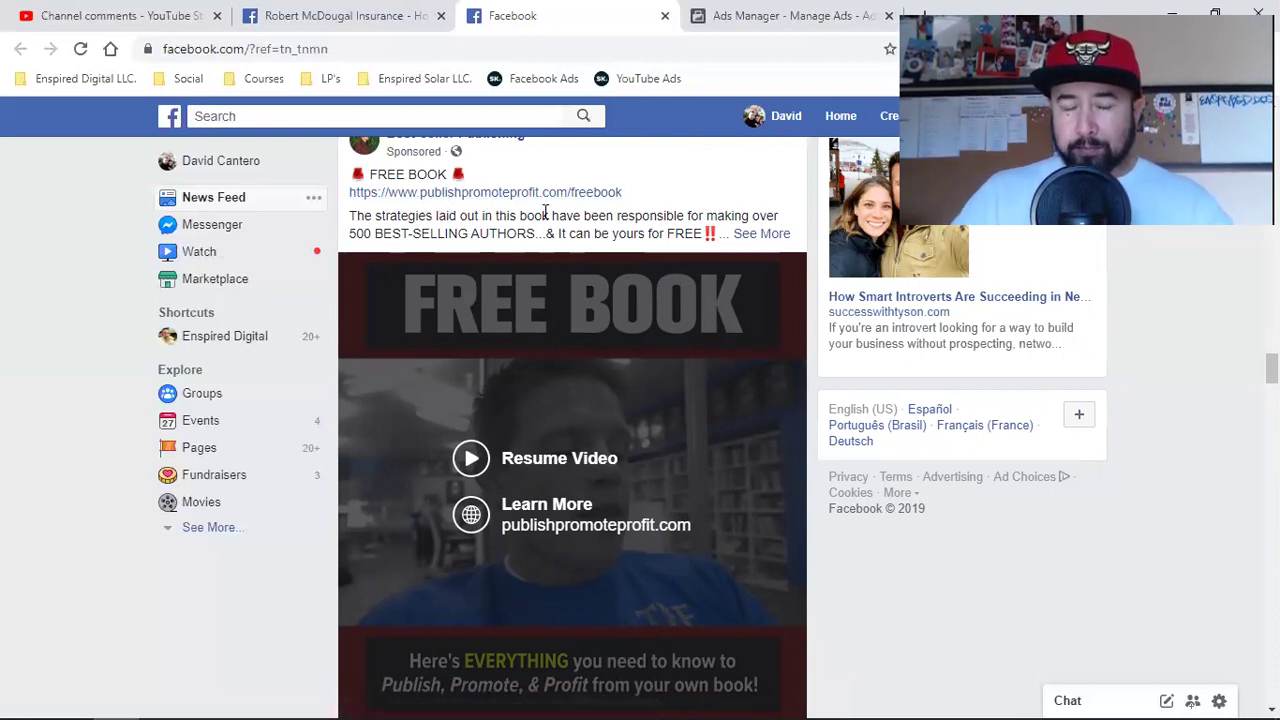
scroll(543, 211, "up", 2)
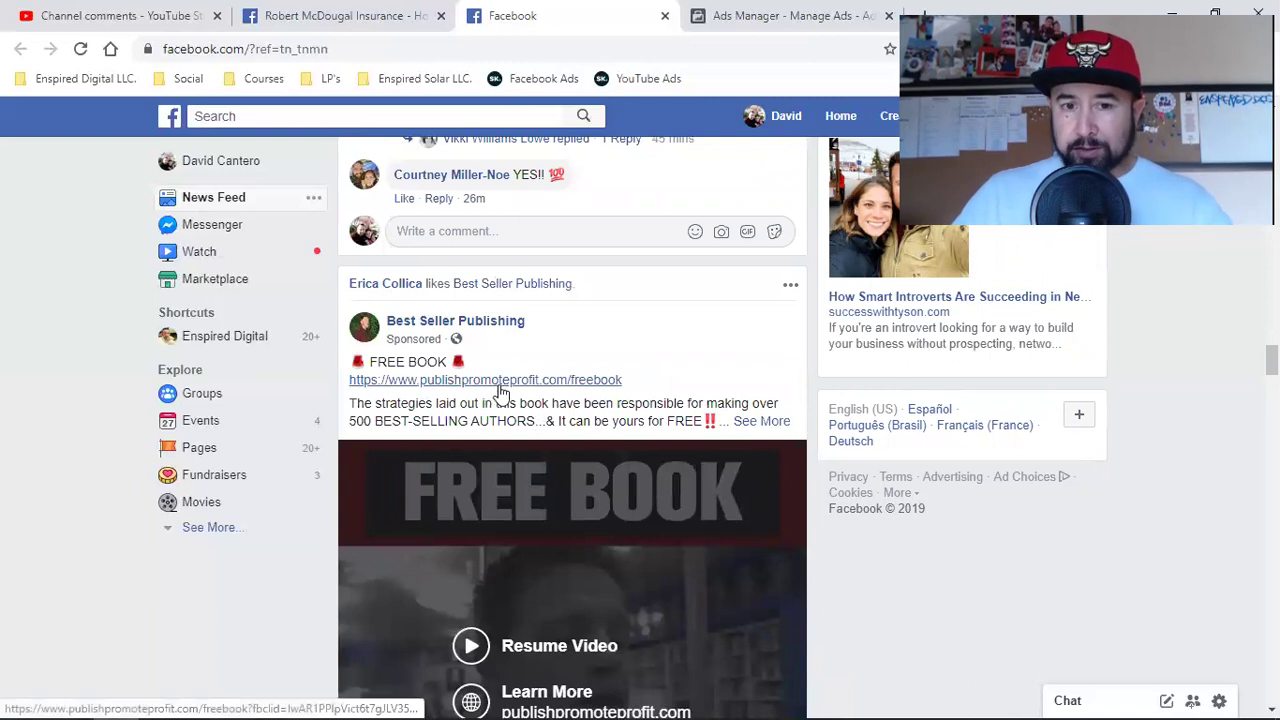
scroll(538, 391, "down", 4)
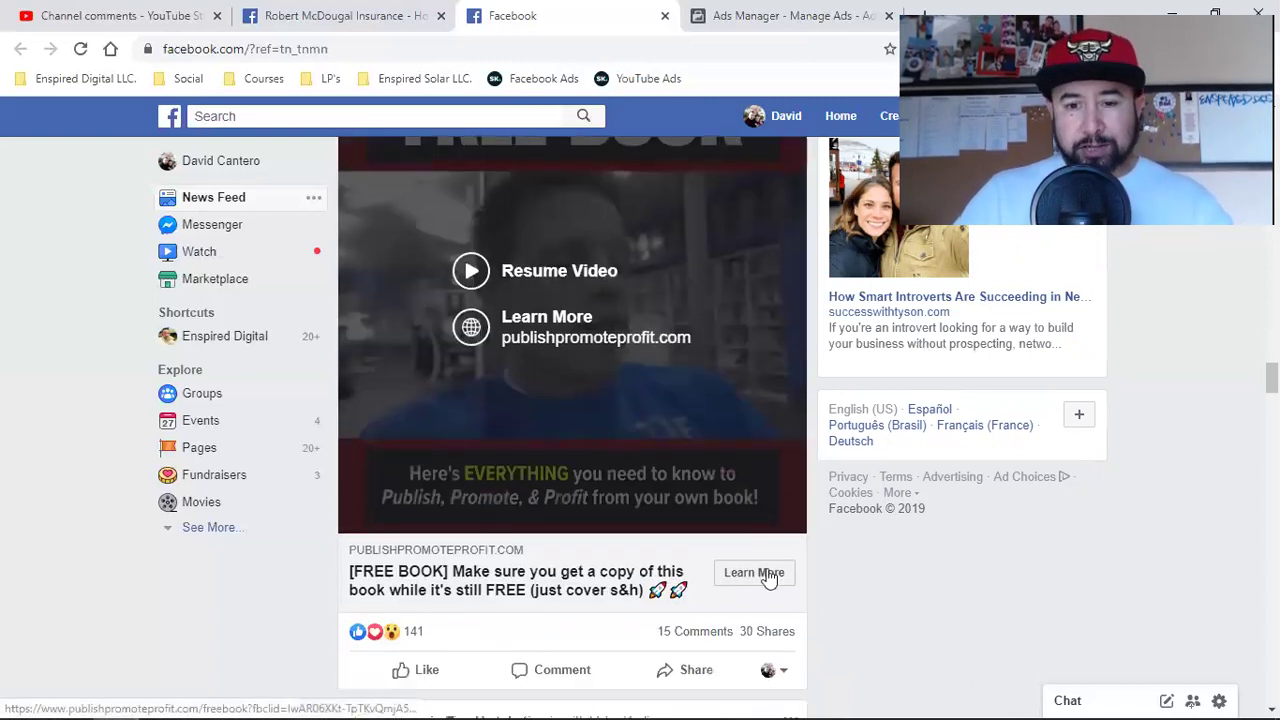
scroll(768, 578, "up", 2)
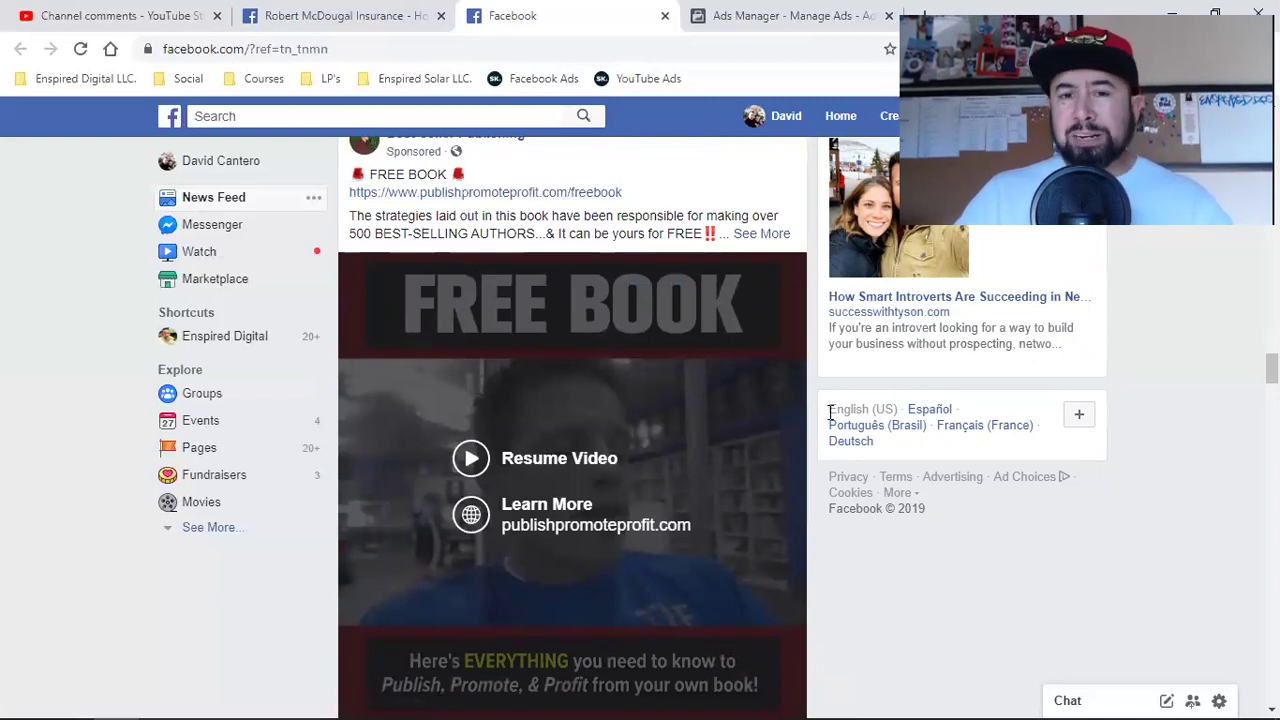
scroll(830, 413, "down", 2)
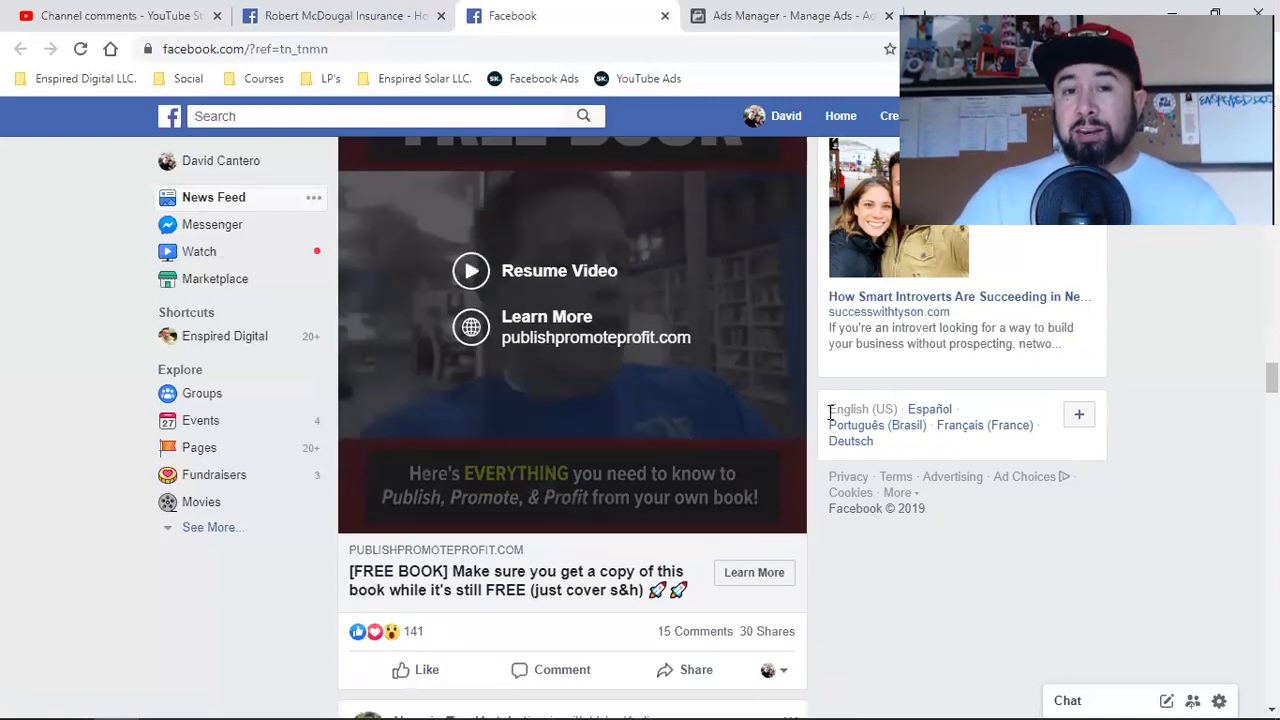
scroll(830, 413, "up", 2)
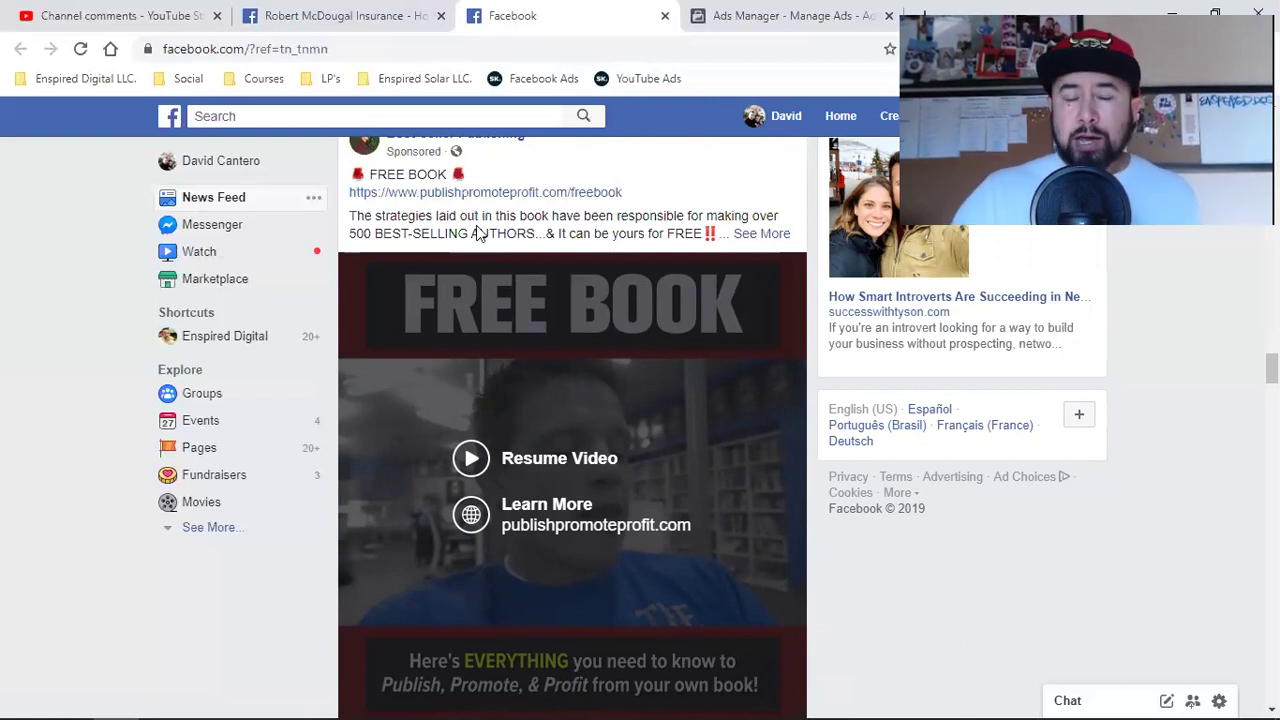
Examine the comment option under the free book ad and the list of people who shared it.
scroll(521, 307, "down", 4)
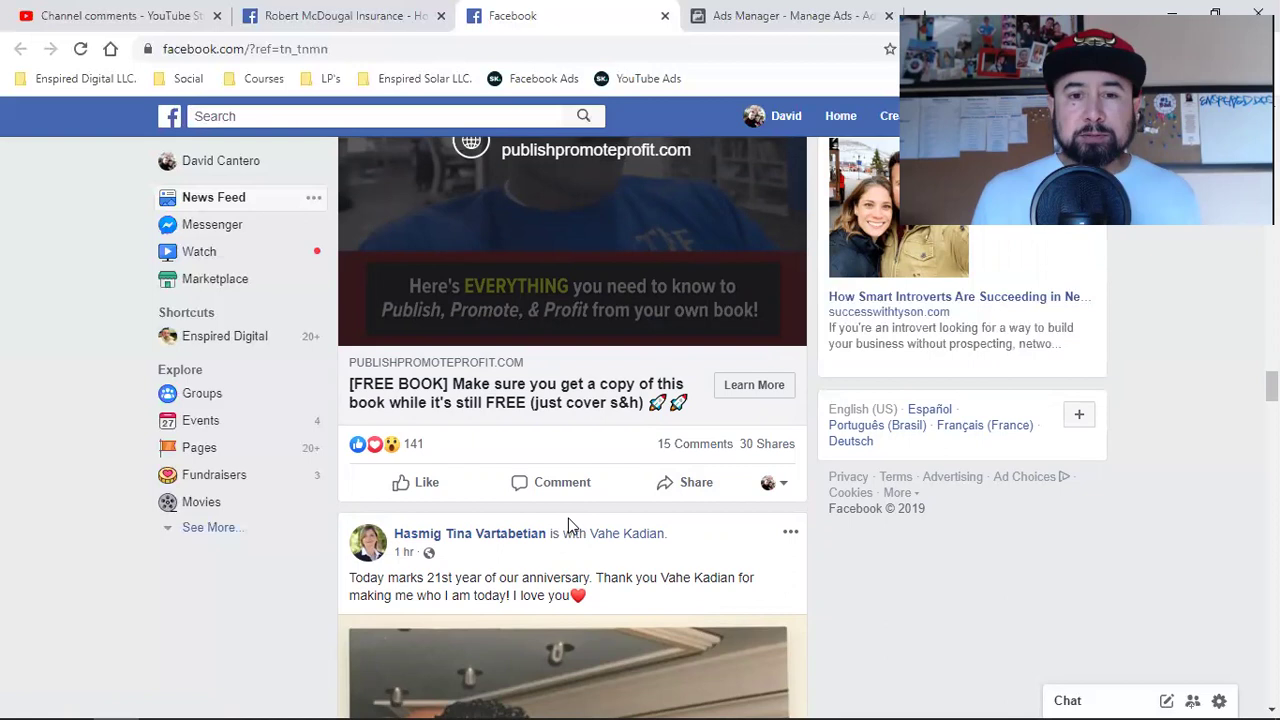
scroll(568, 518, "up", 4)
scroll(568, 520, "down", 2)
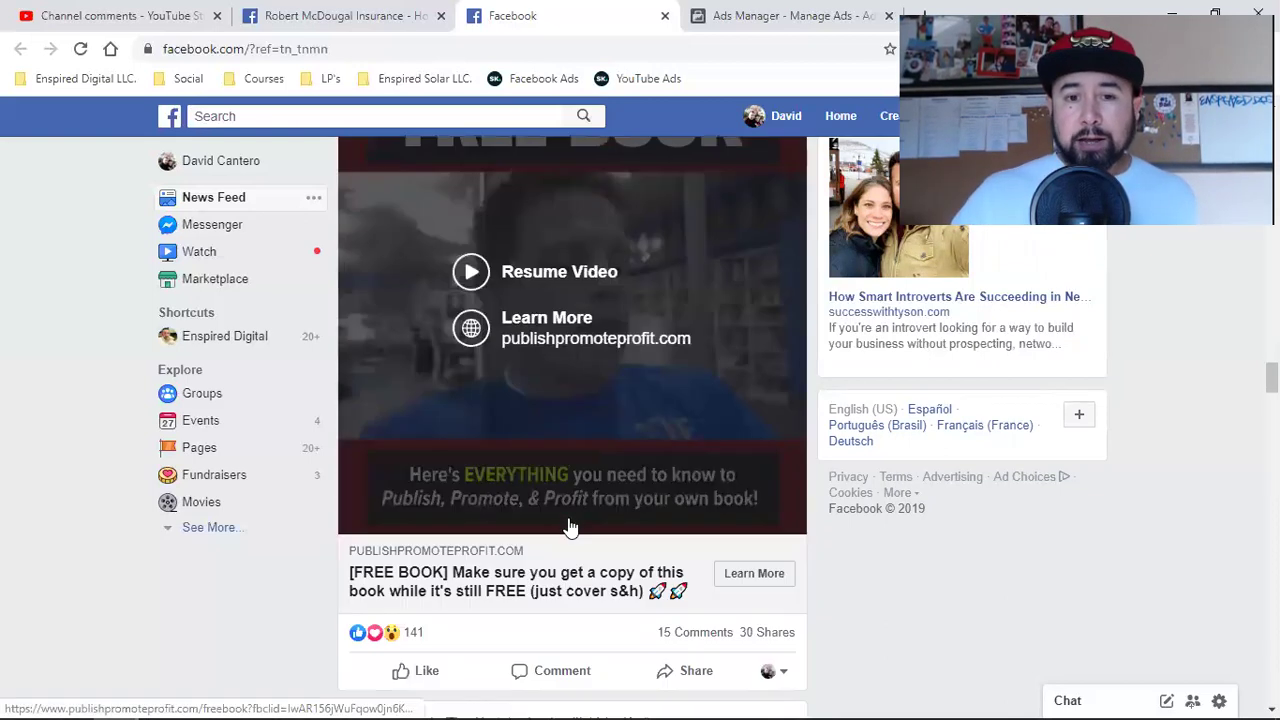
scroll(689, 626, "down", 2)
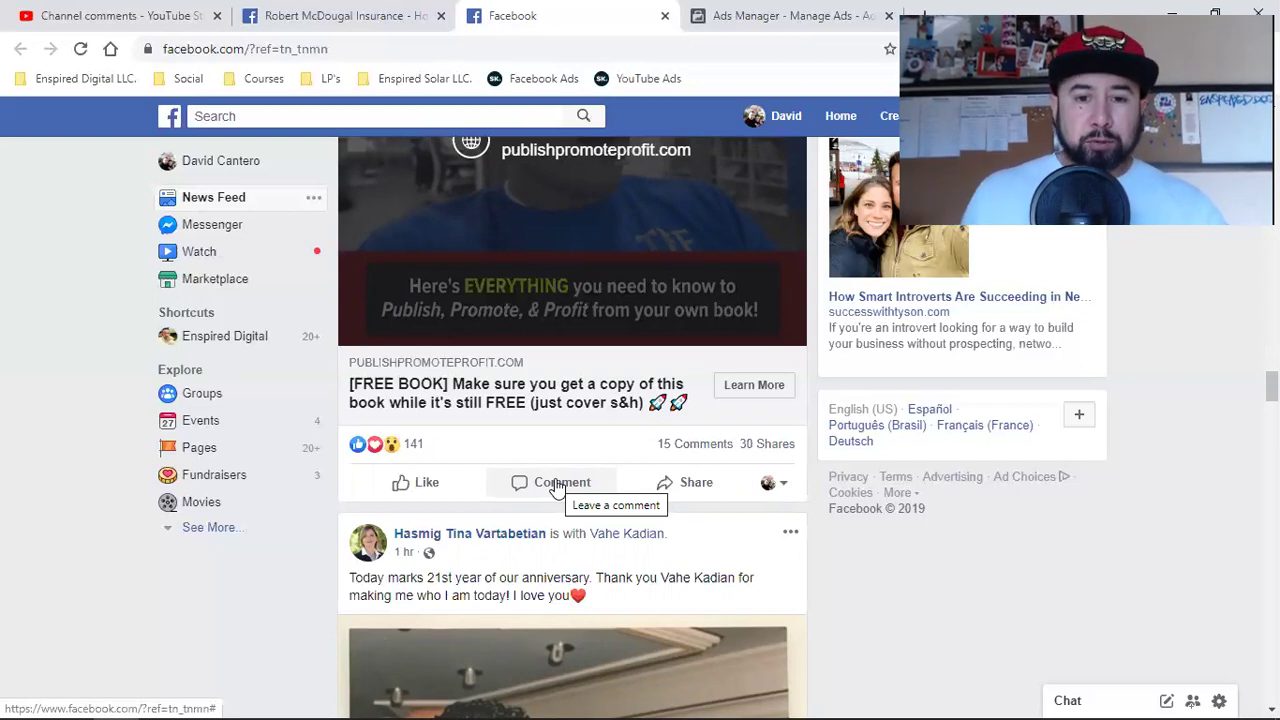
mouse_move(778, 452)
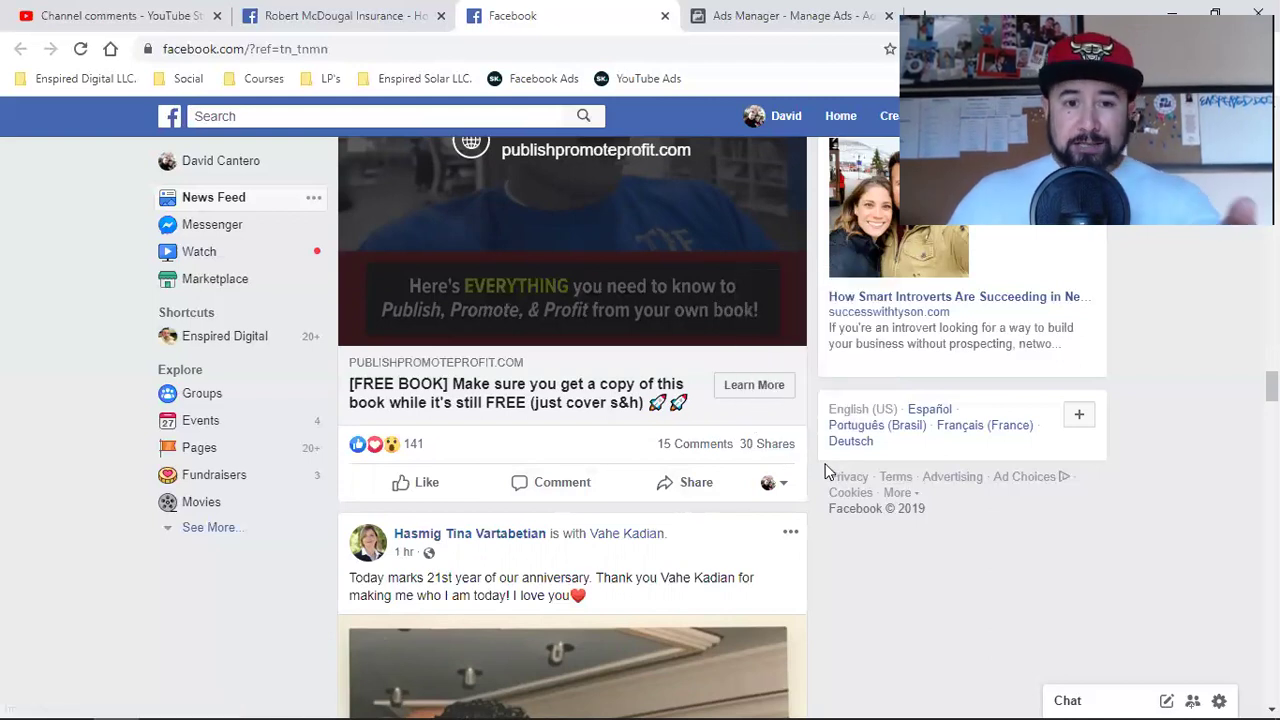
scroll(826, 472, "up", 3)
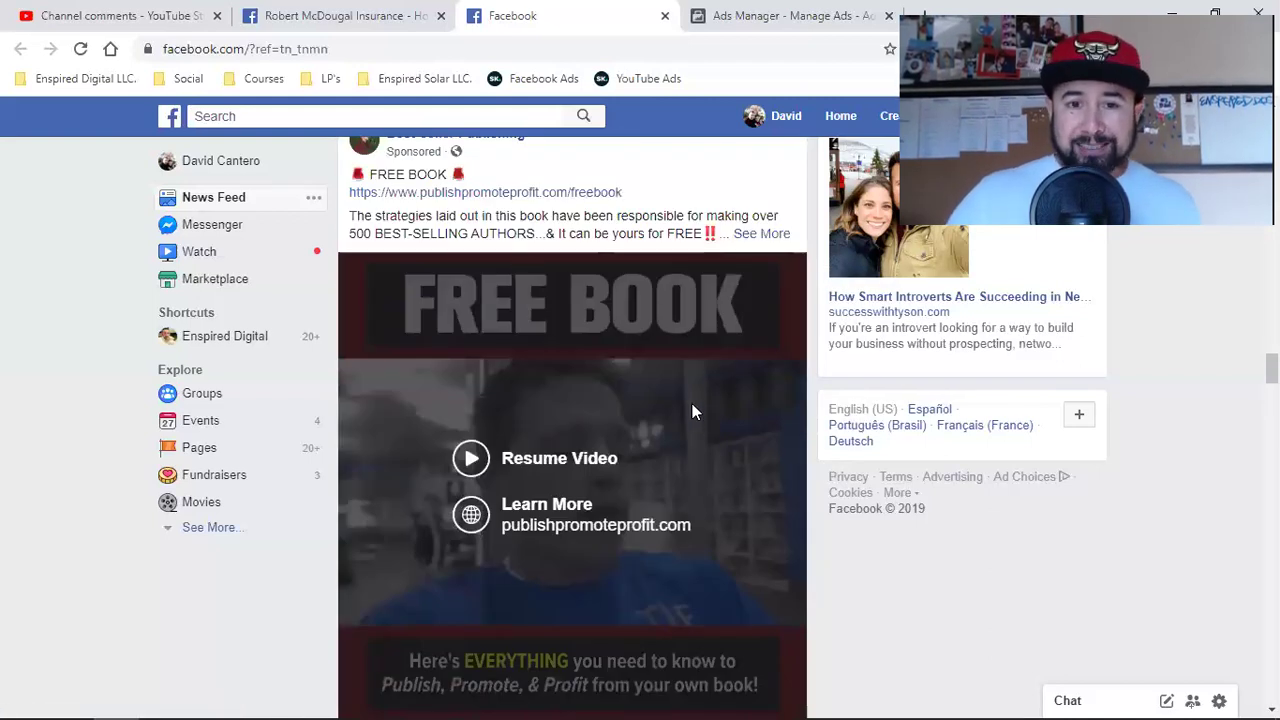
scroll(691, 416, "down", 2)
scroll(690, 421, "down", 2)
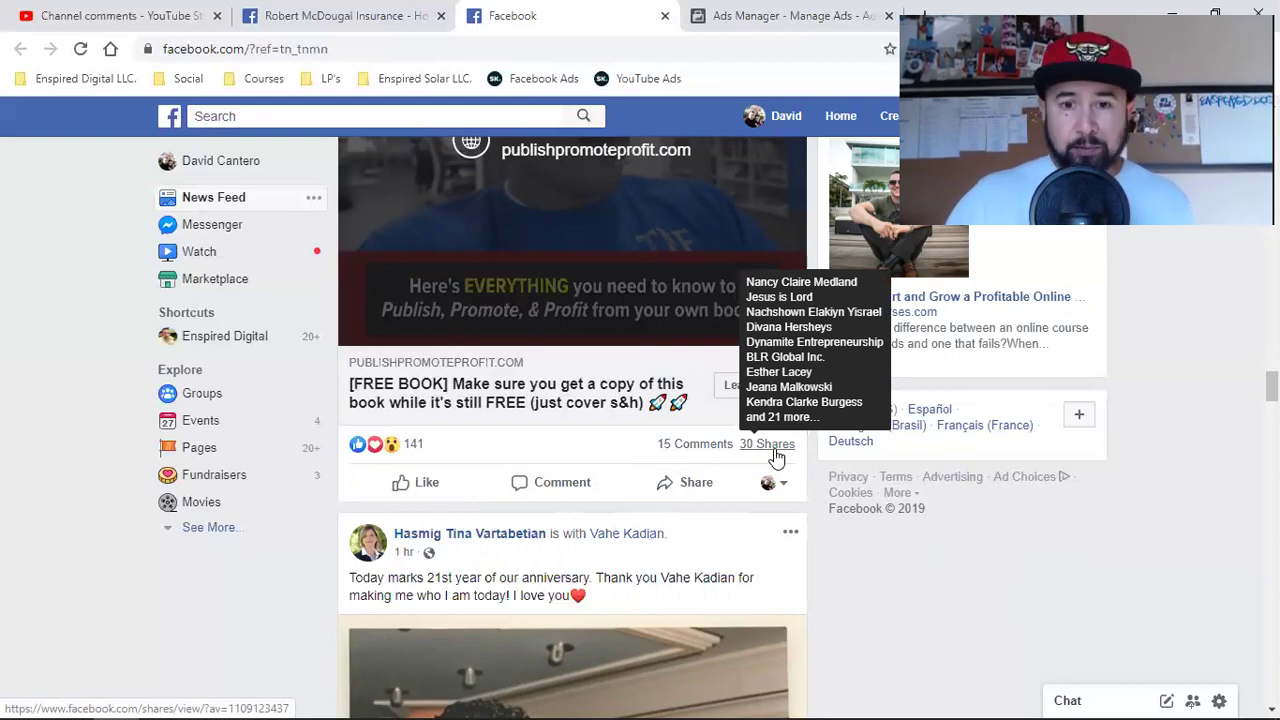
scroll(849, 555, "up", 2)
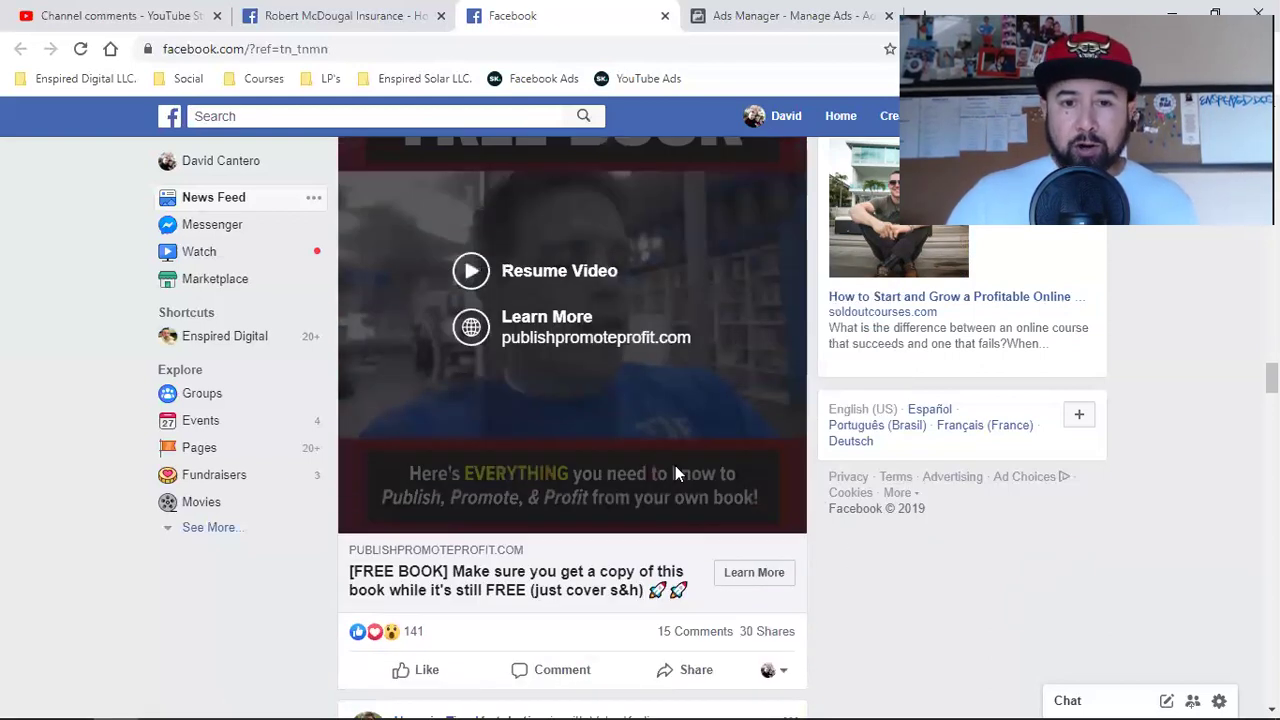
scroll(660, 490, "up", 4)
scroll(639, 515, "down", 2)
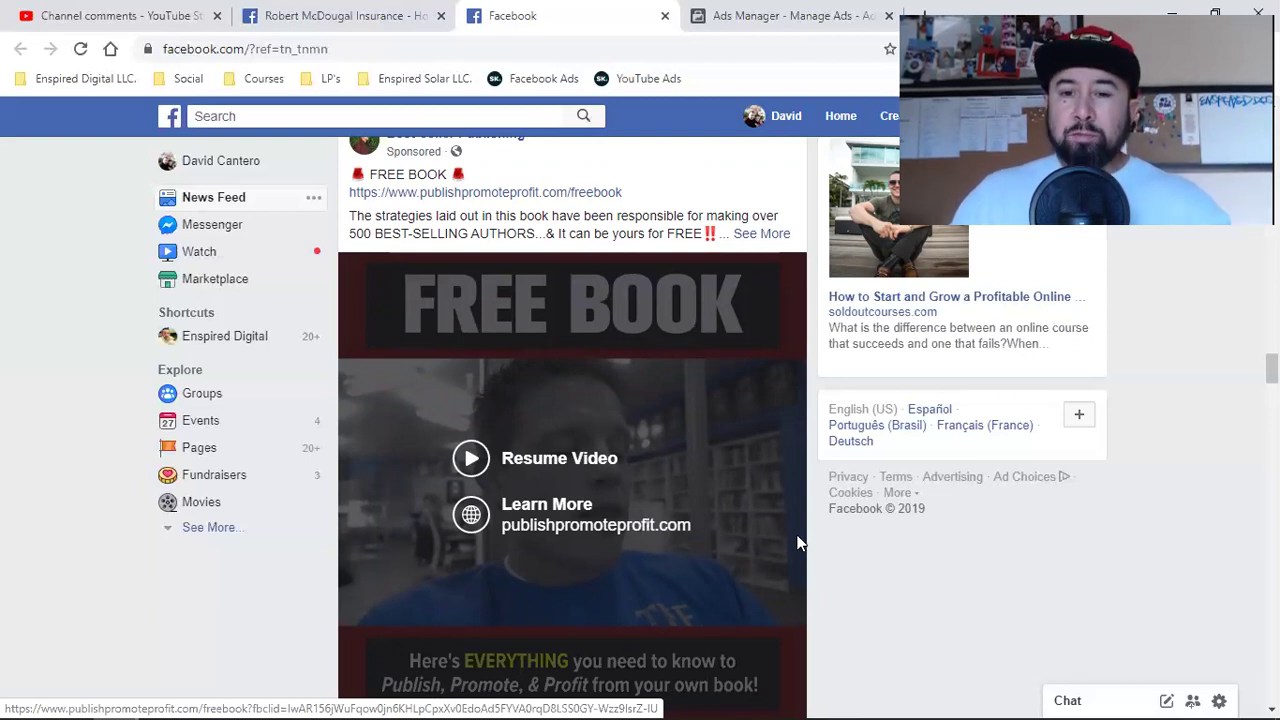
scroll(806, 540, "down", 2)
scroll(808, 546, "up", 4)
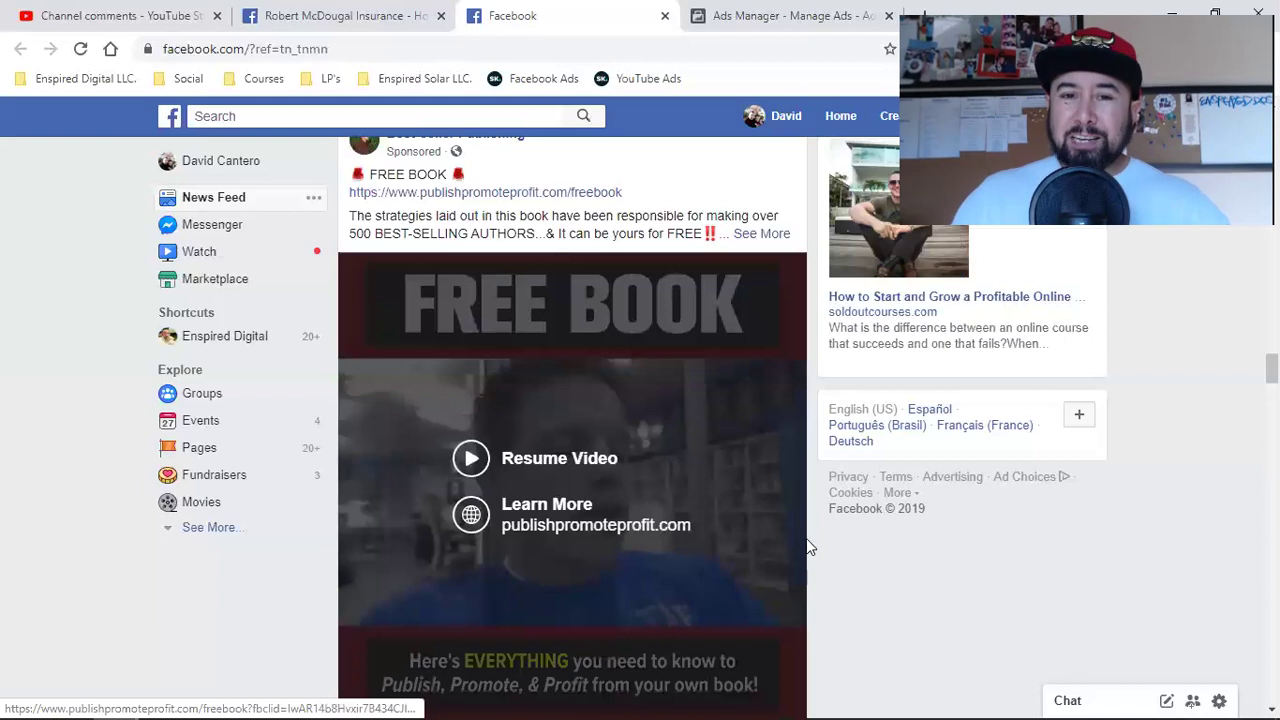
scroll(808, 546, "down", 2)
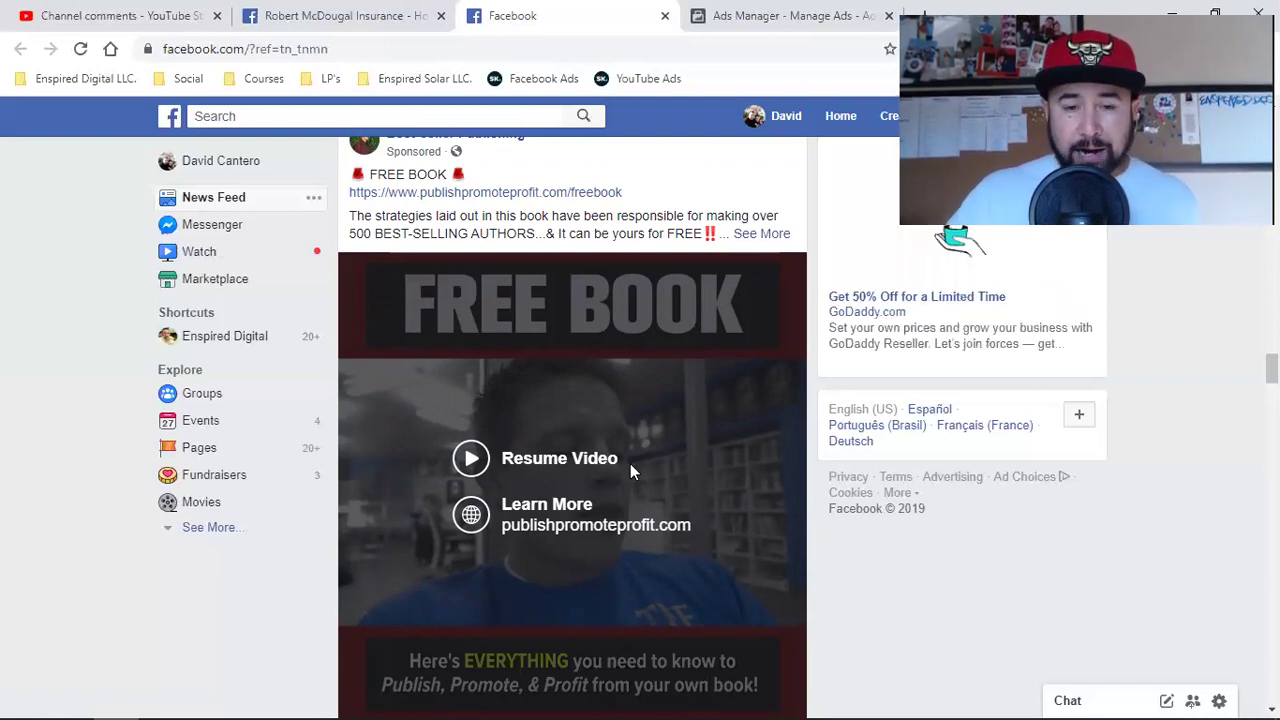
Review the free book ad from its sponsored header and video down to the headline, Learn More link and engagement counts.
scroll(630, 470, "down", 2)
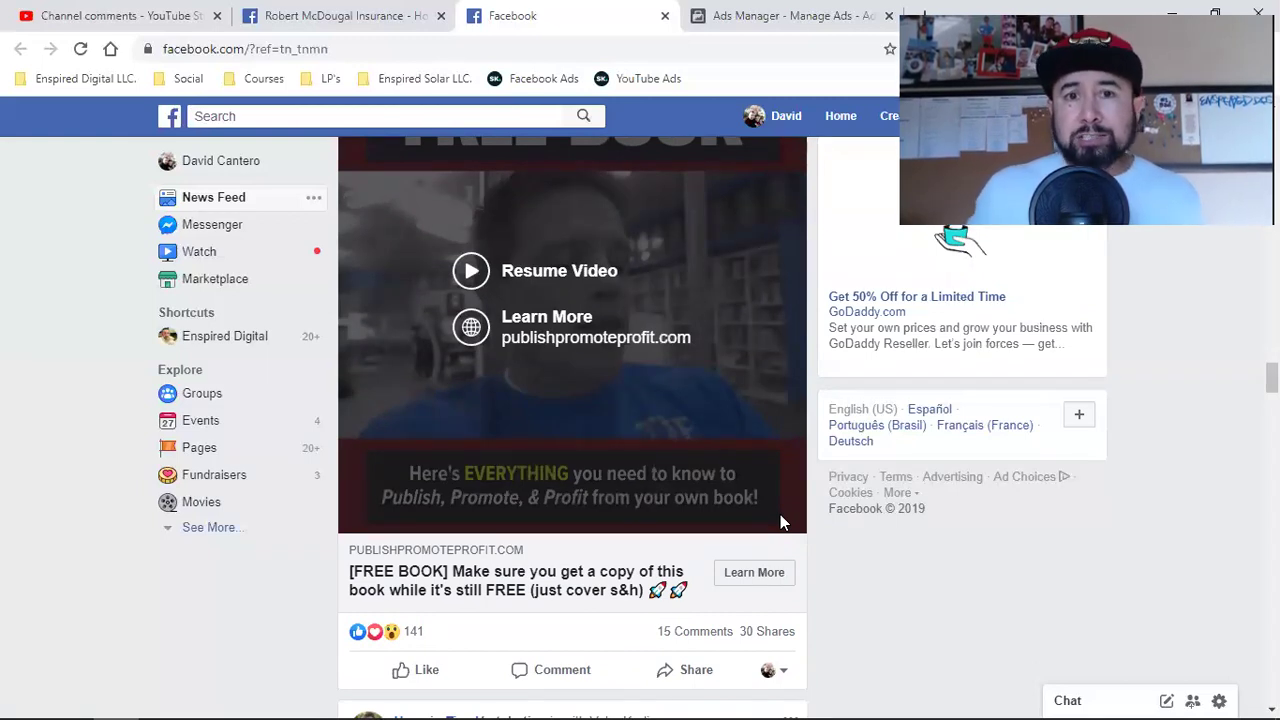
scroll(783, 522, "down", 1)
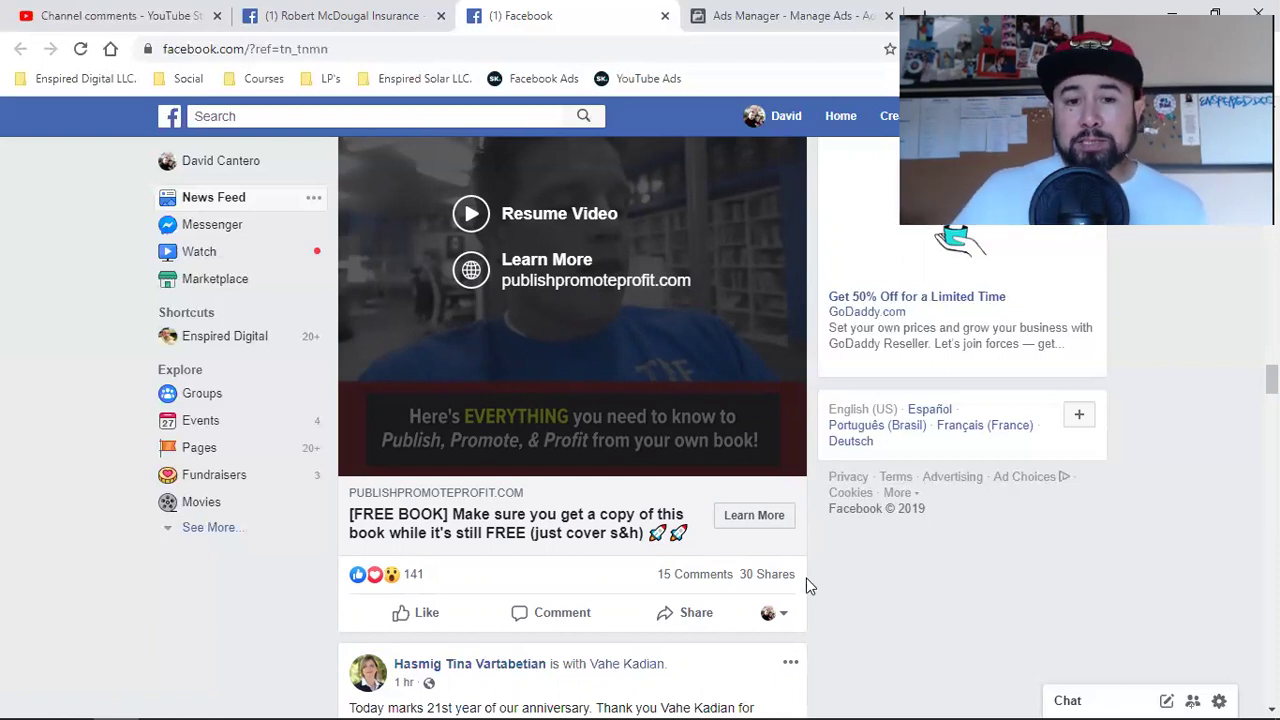
mouse_move(416, 580)
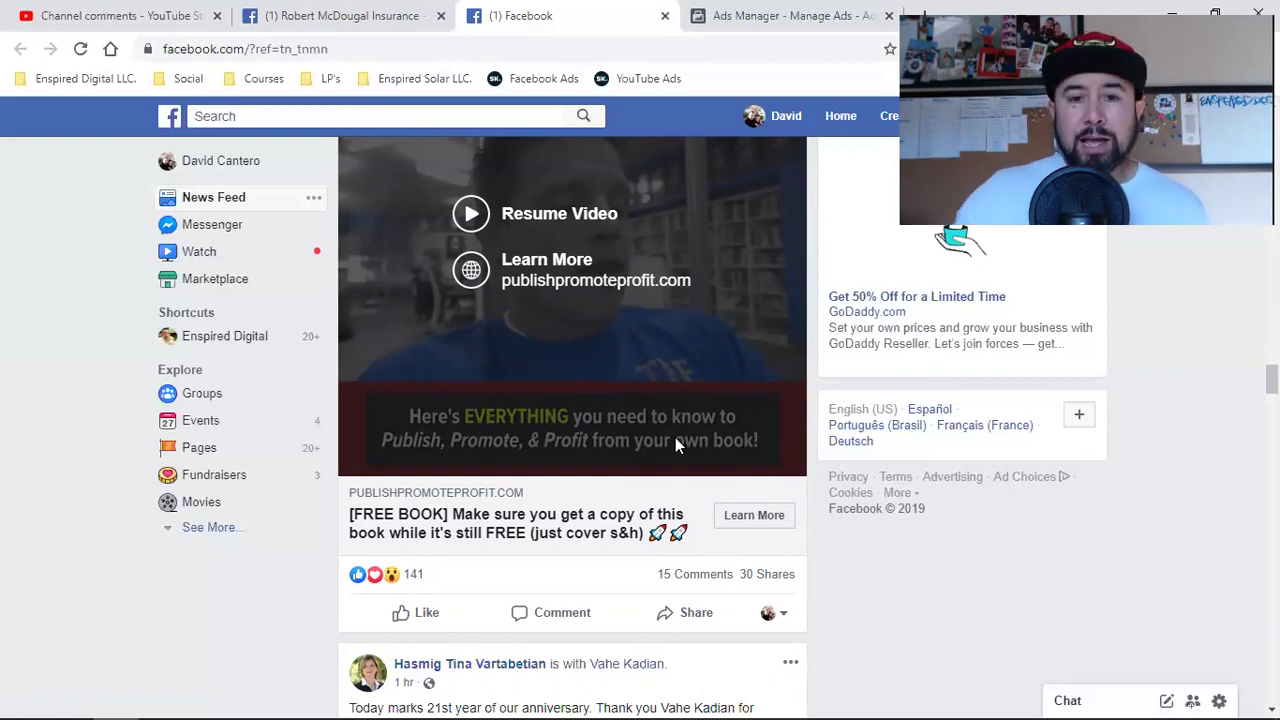
scroll(695, 318, "up", 2)
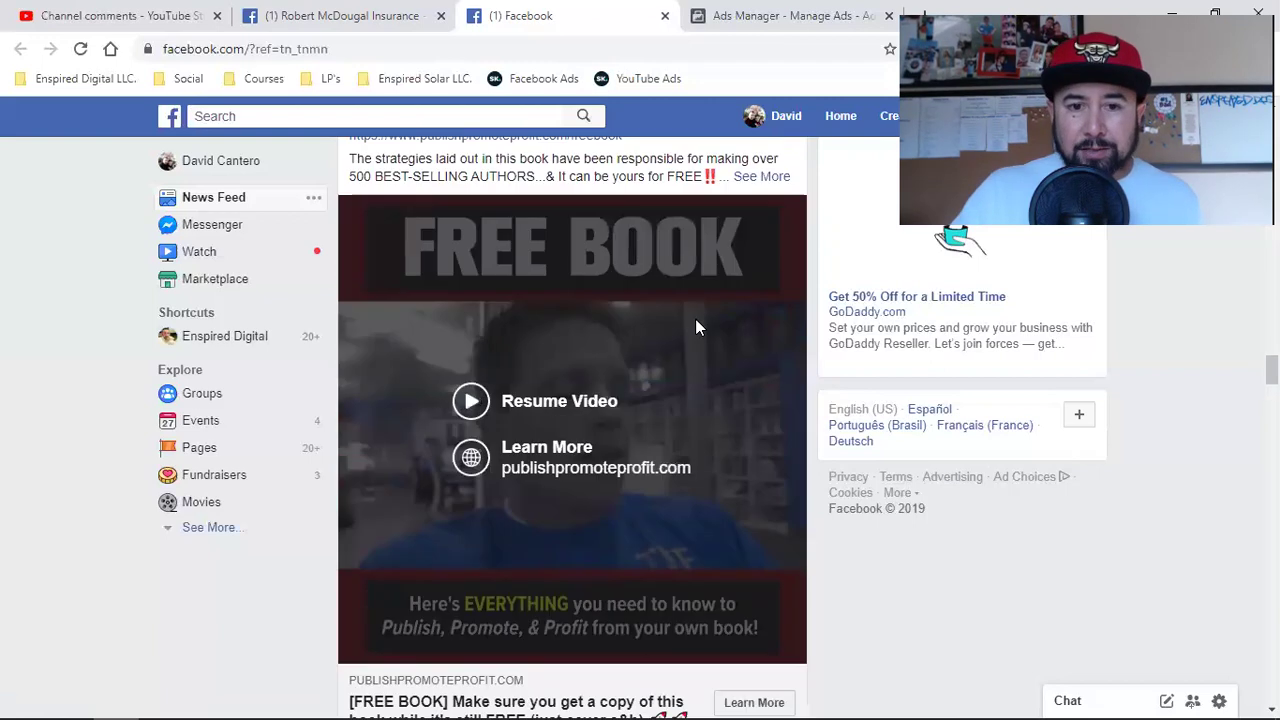
scroll(760, 380, "up", 2)
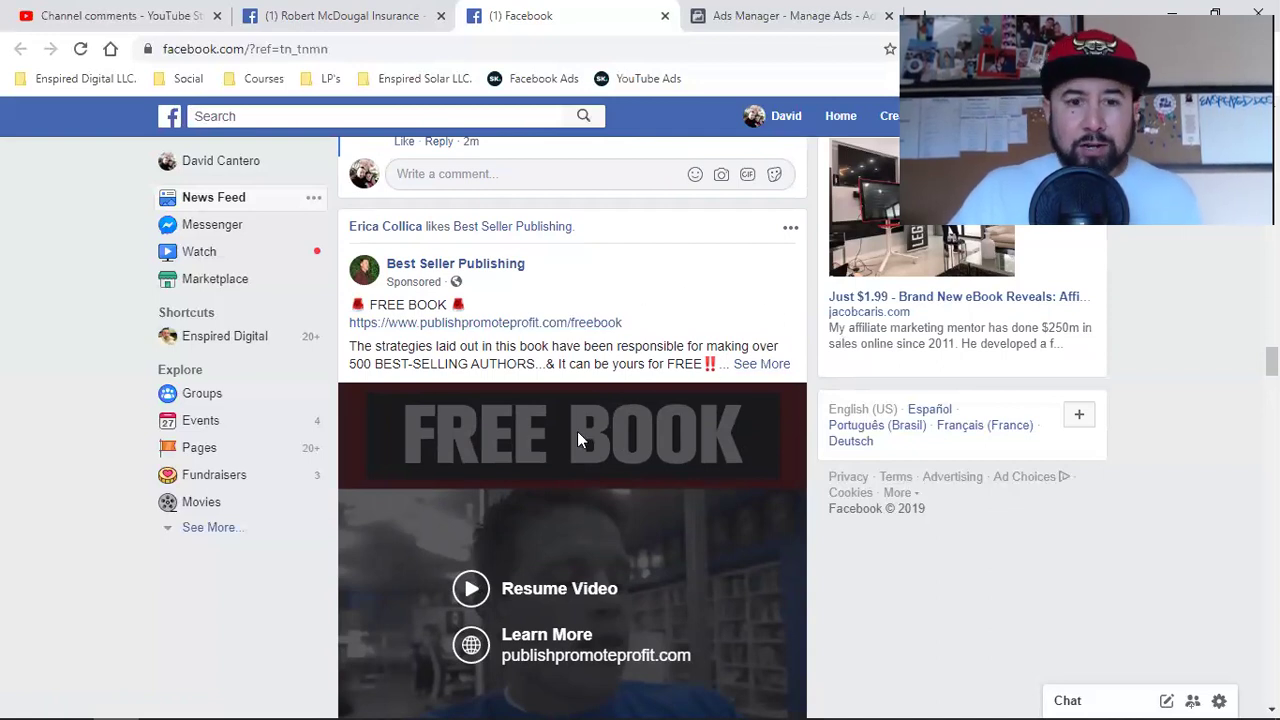
scroll(577, 438, "down", 2)
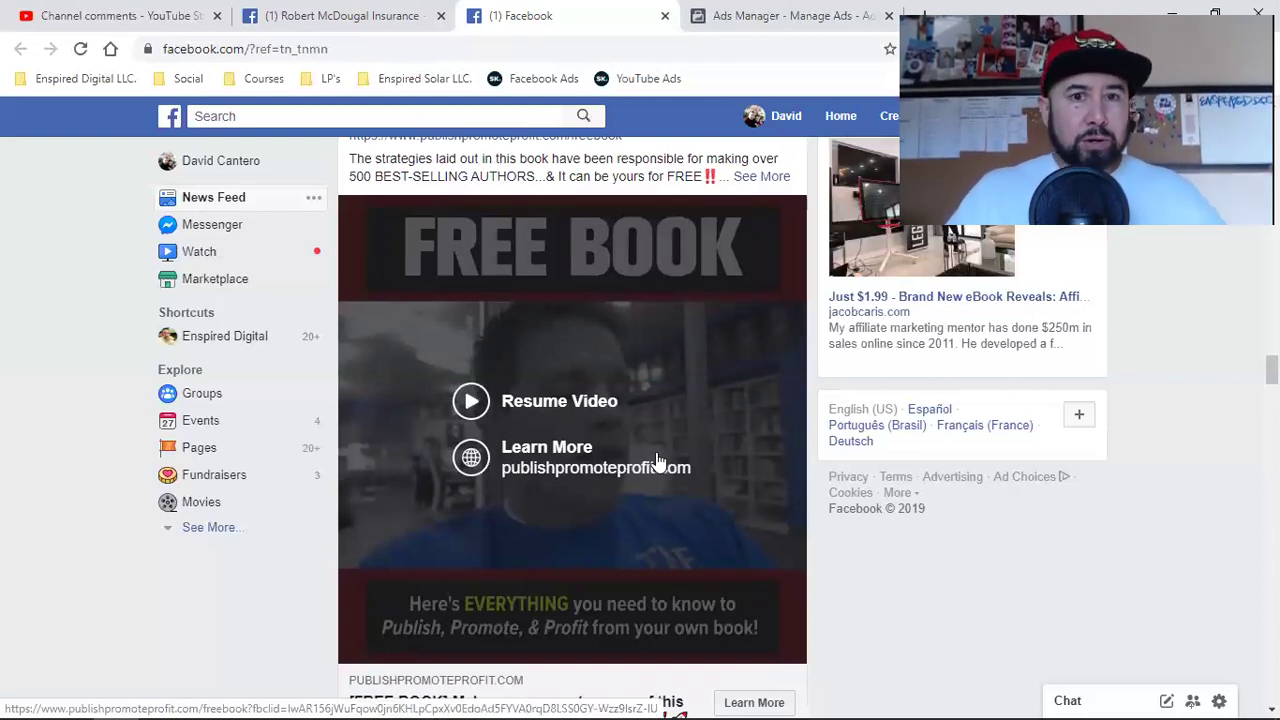
scroll(657, 460, "down", 2)
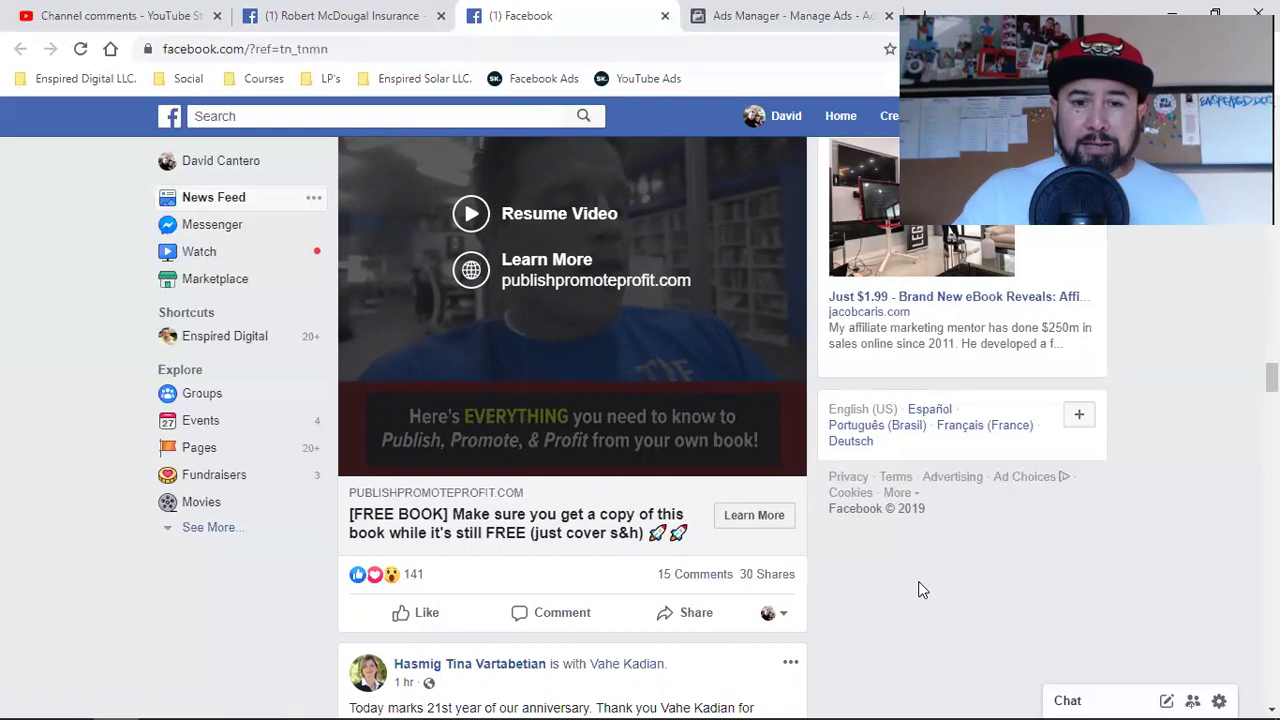
Find the Spark AR Creators sponsored ad further down the news feed and pause its video.
scroll(645, 441, "up", 3)
scroll(645, 441, "down", 9)
scroll(645, 441, "down", 15)
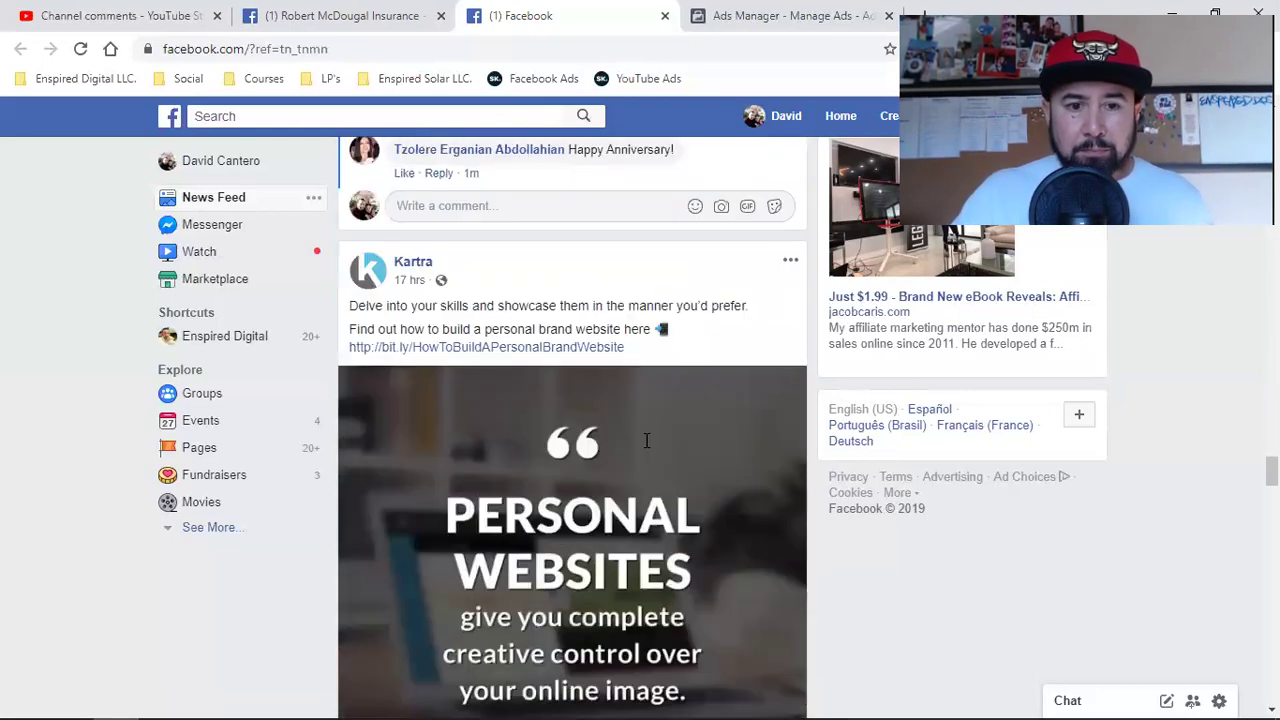
scroll(646, 440, "down", 14)
scroll(645, 450, "down", 15)
scroll(645, 450, "down", 4)
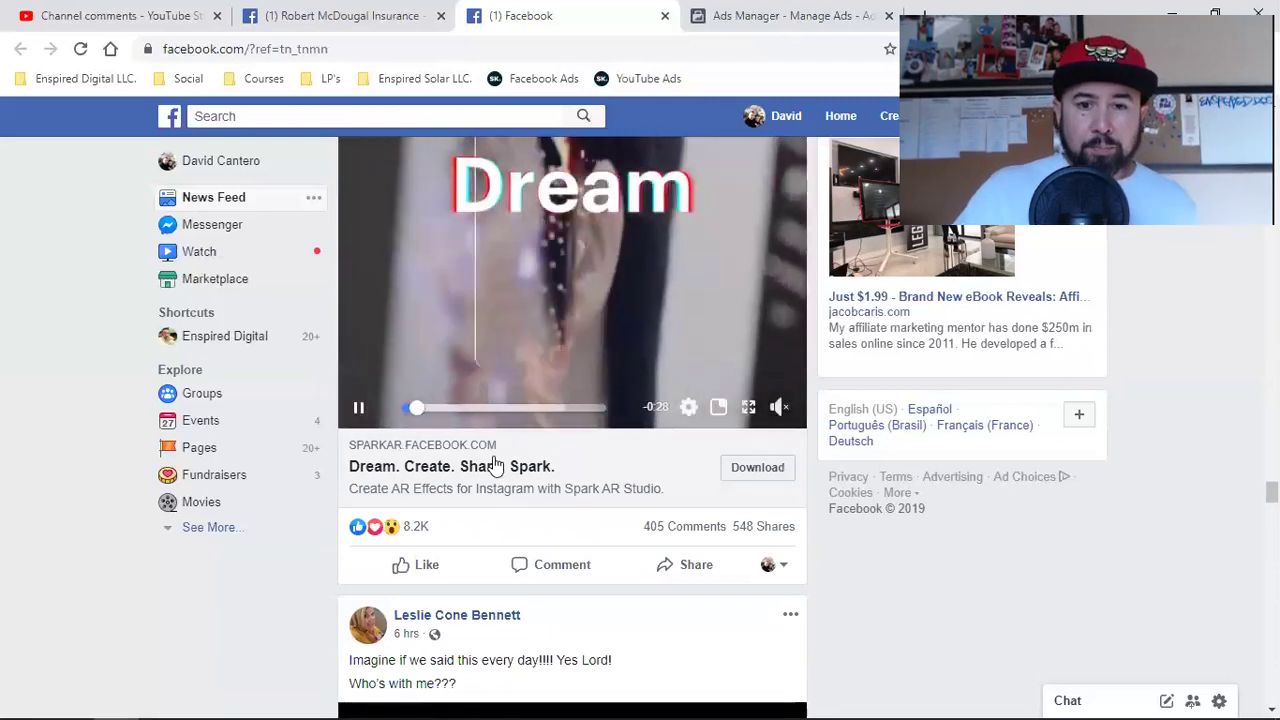
left_click(360, 400)
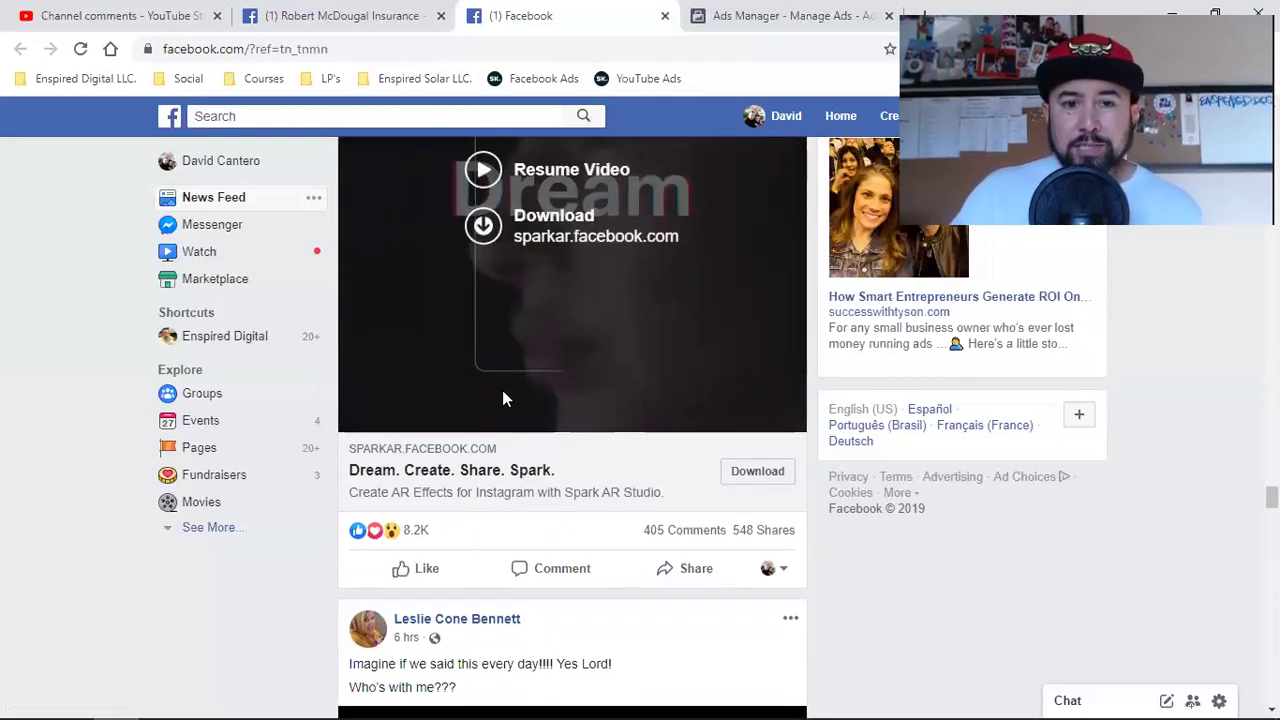
Examine the Spark AR Creators ad's sponsored header, reaction count, list of commenters and shares.
scroll(626, 540, "up", 5)
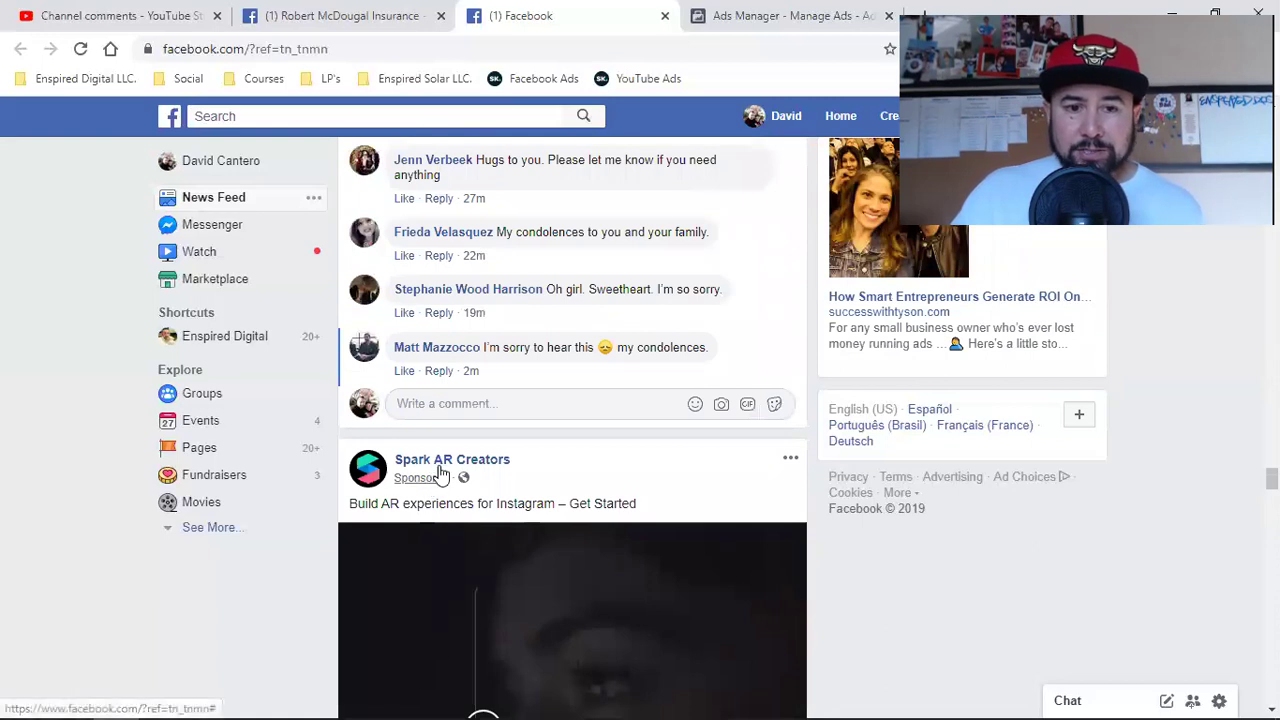
scroll(609, 485, "down", 8)
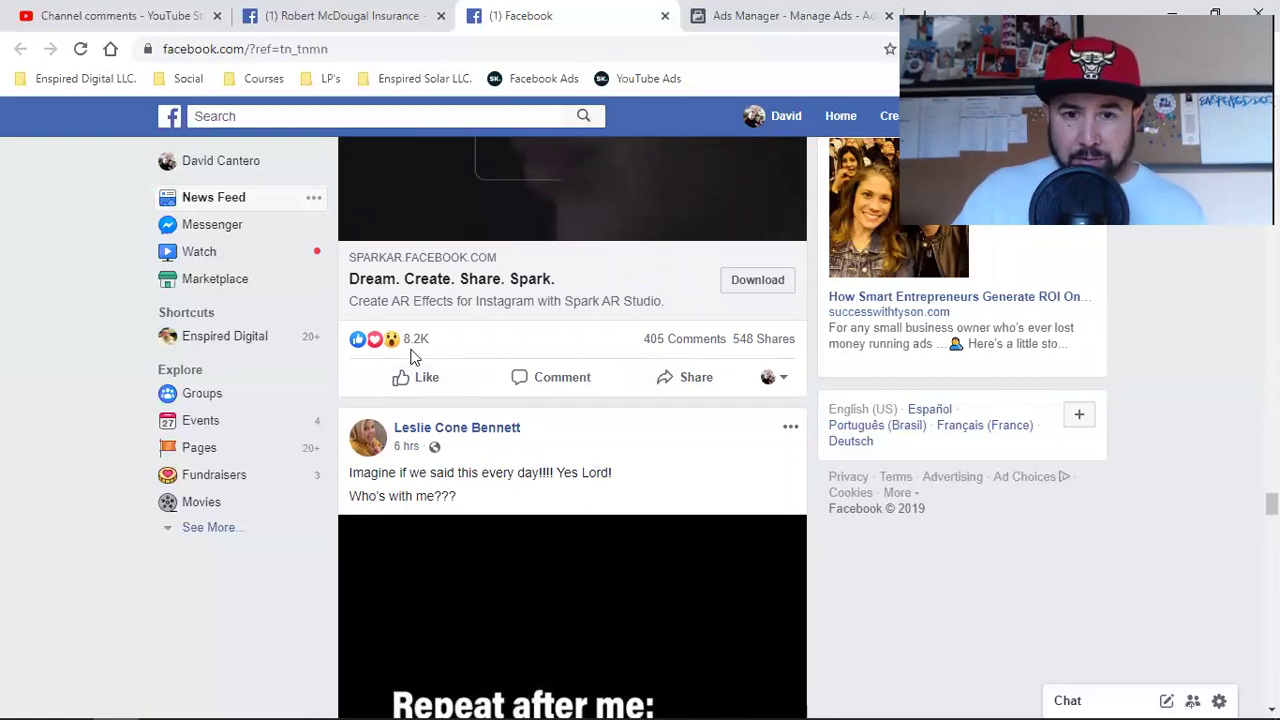
mouse_move(680, 350)
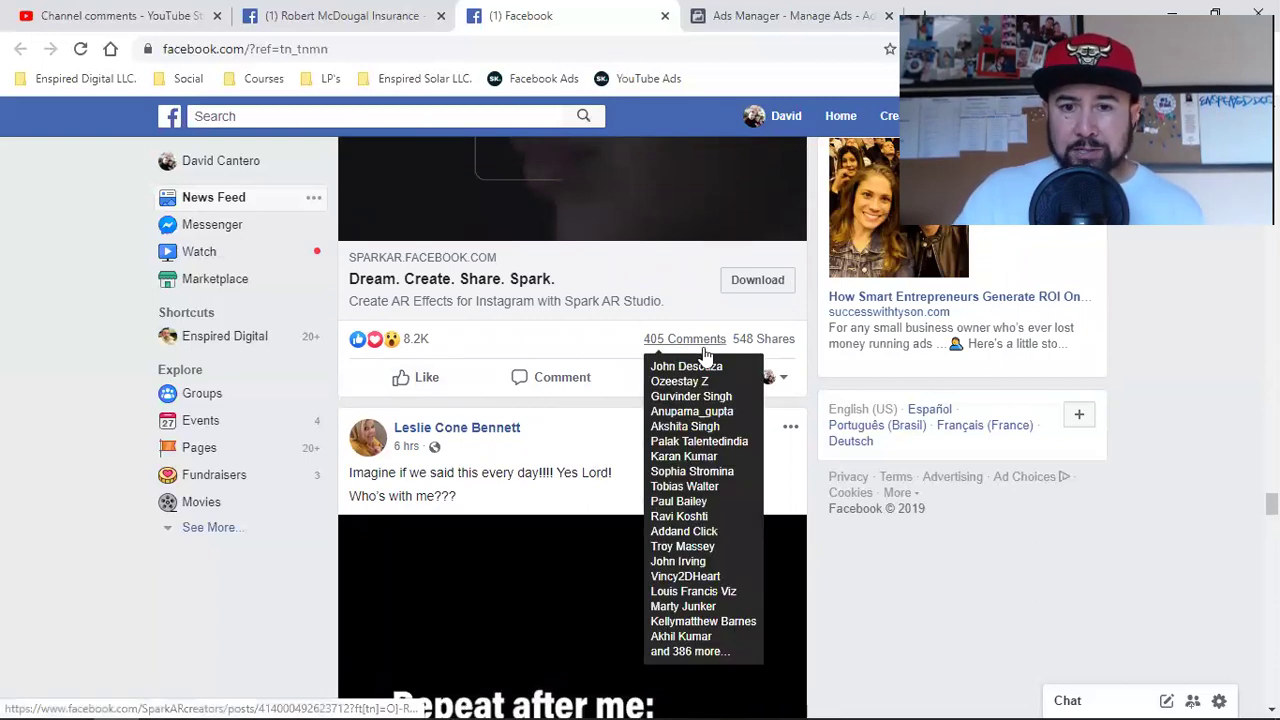
mouse_move(757, 355)
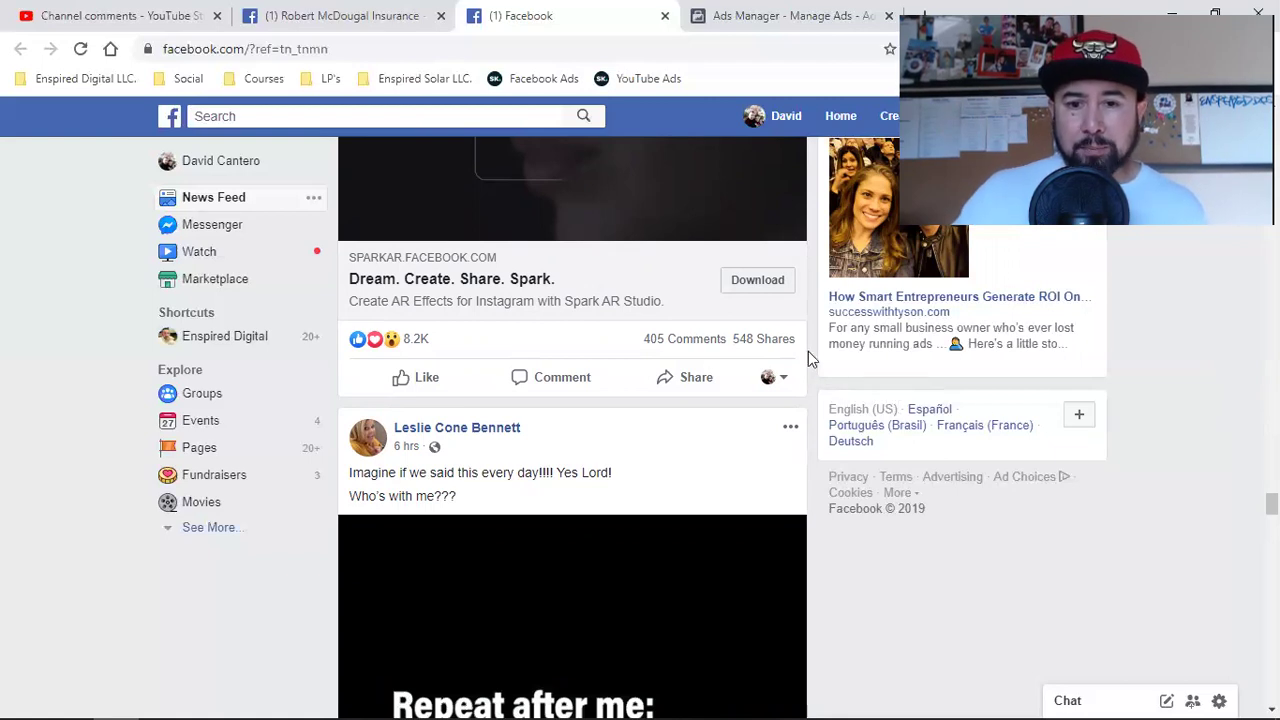
Review the Spark AR ad's page name, copy and video together with the lists of people who reacted and shared.
scroll(1055, 521, "up", 5)
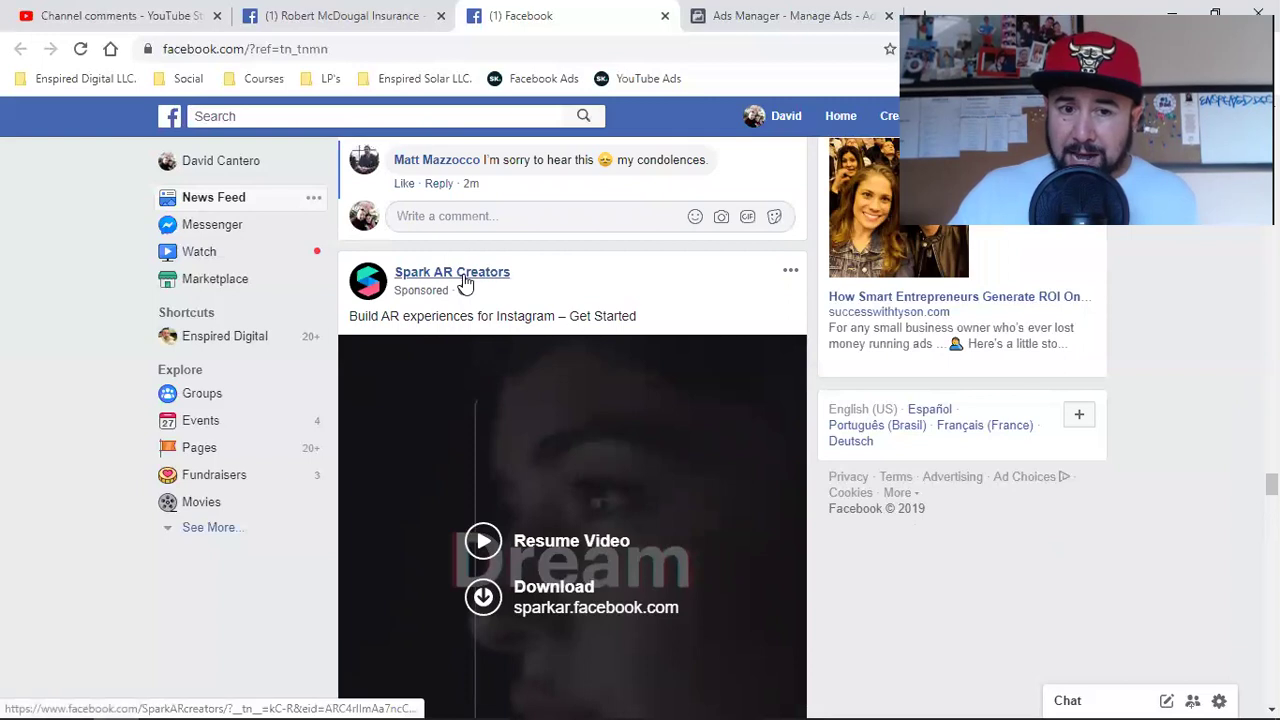
mouse_move(464, 282)
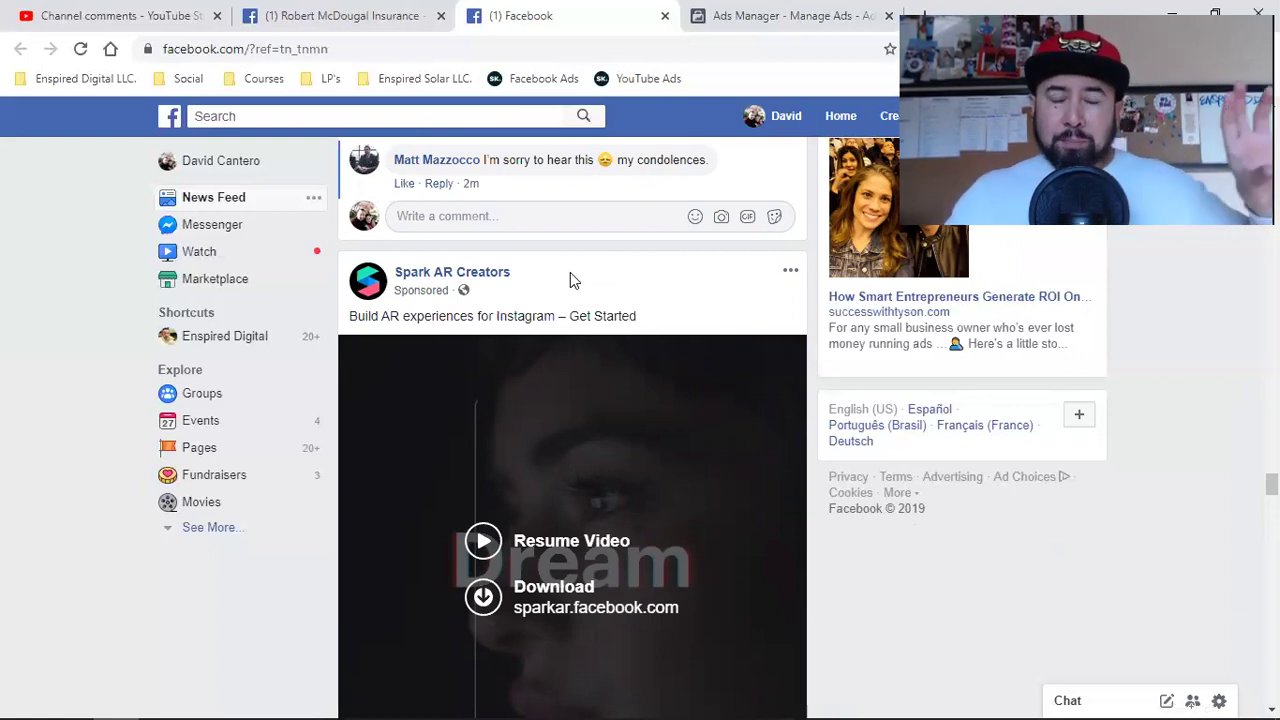
scroll(570, 272, "down", 4)
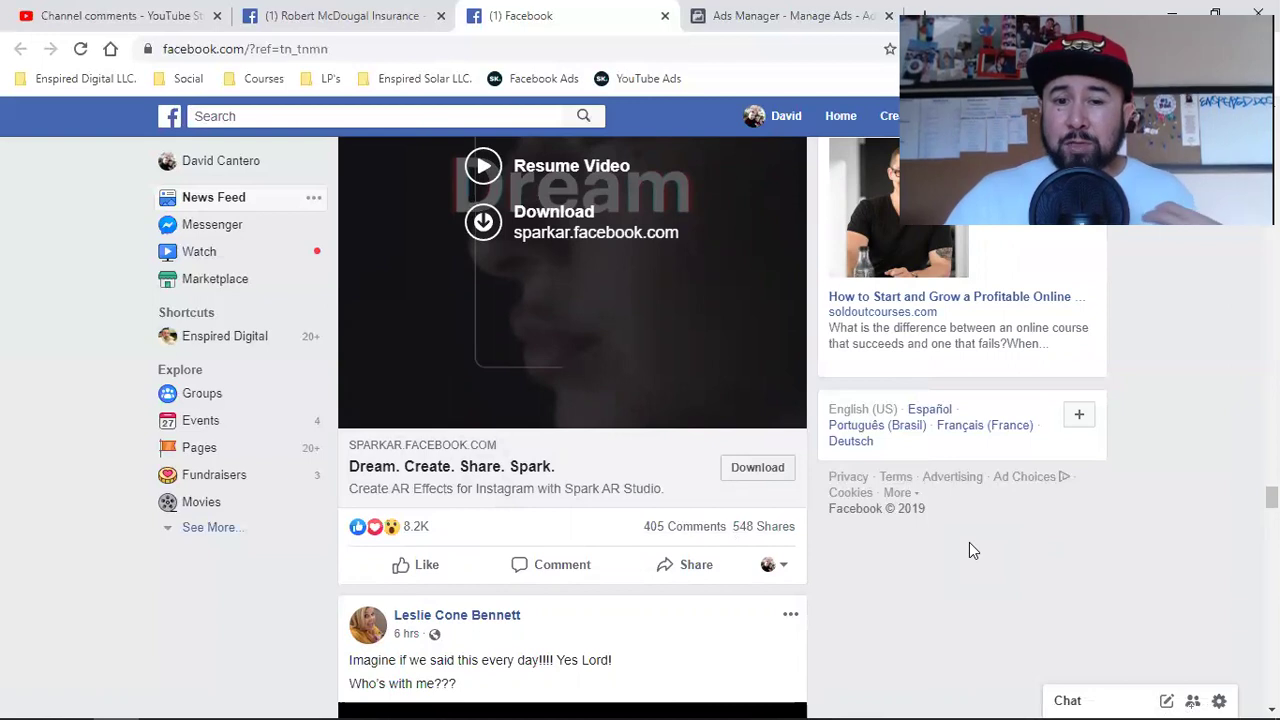
mouse_move(413, 534)
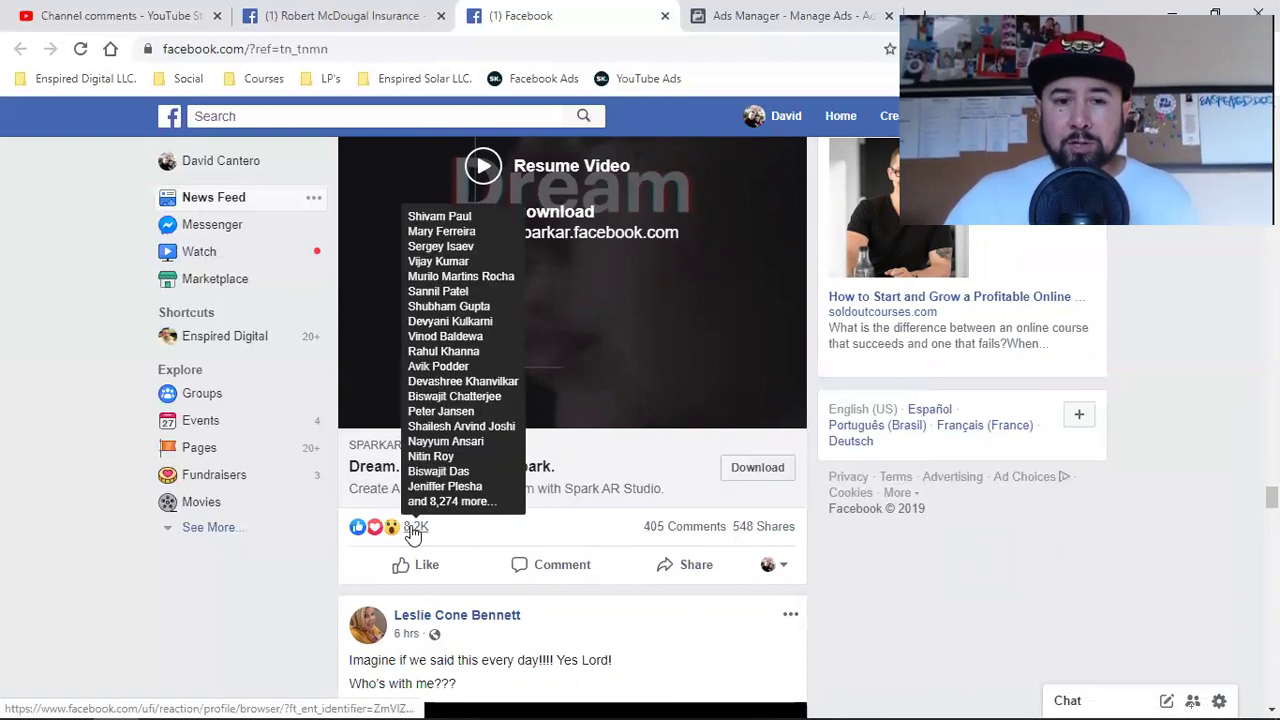
mouse_move(752, 532)
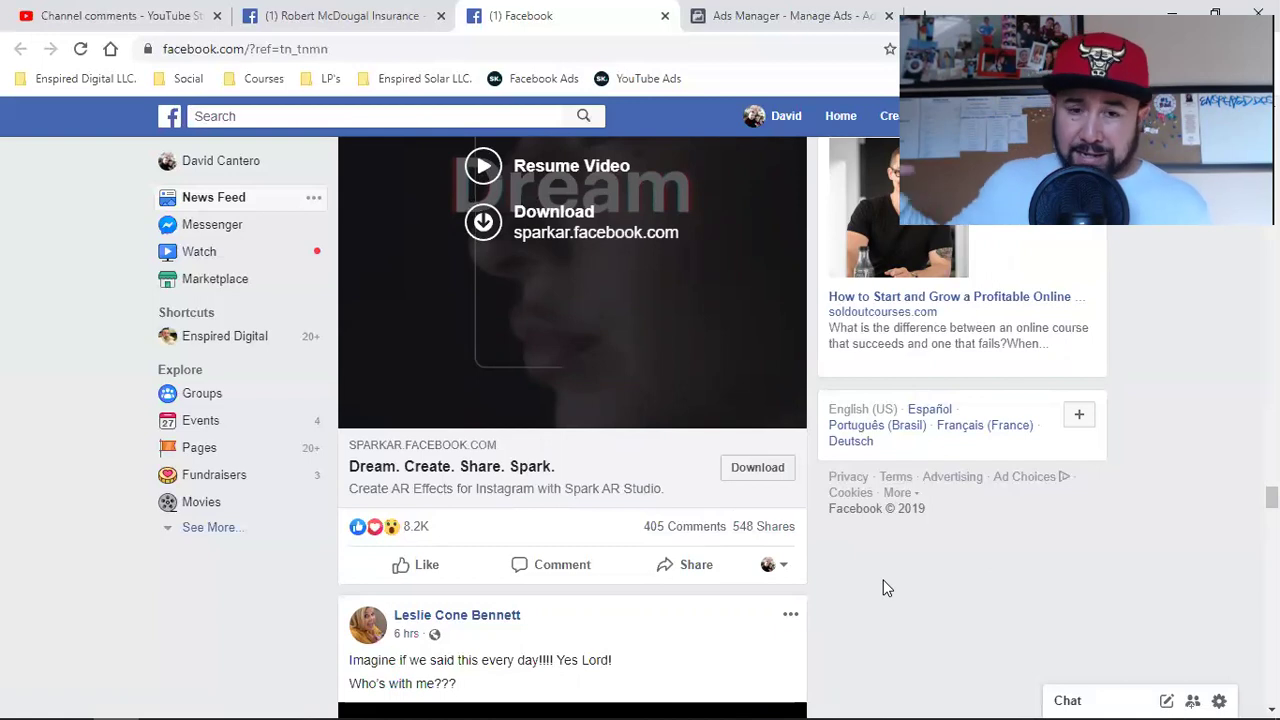
scroll(883, 588, "up", 3)
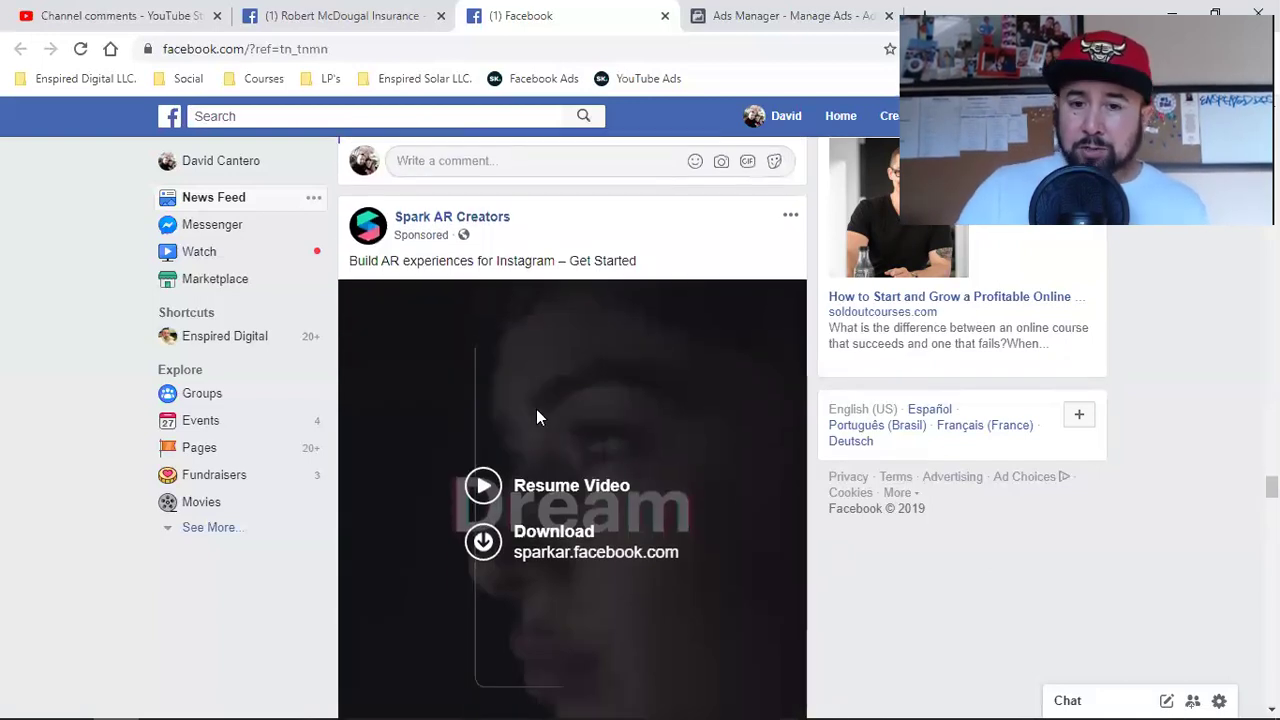
scroll(537, 410, "down", 1)
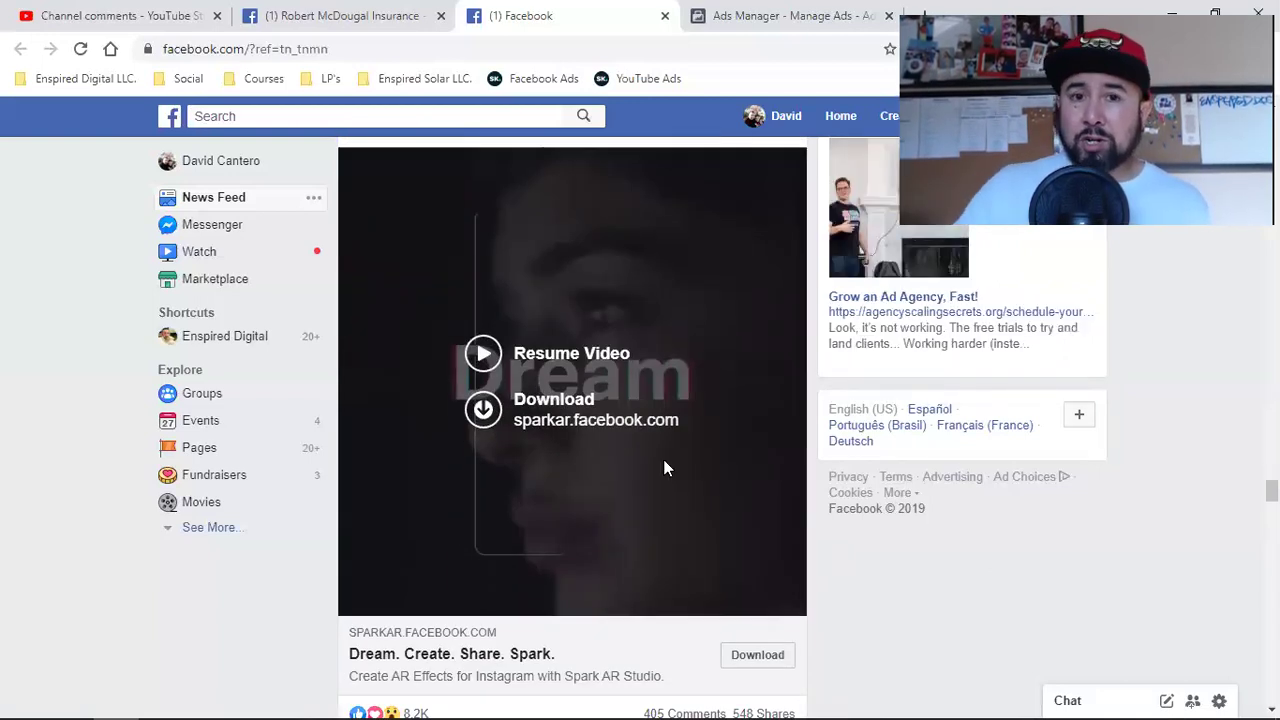
Switch to Ads Manager and choose Conversions as the campaign's marketing objective.
left_click(770, 15)
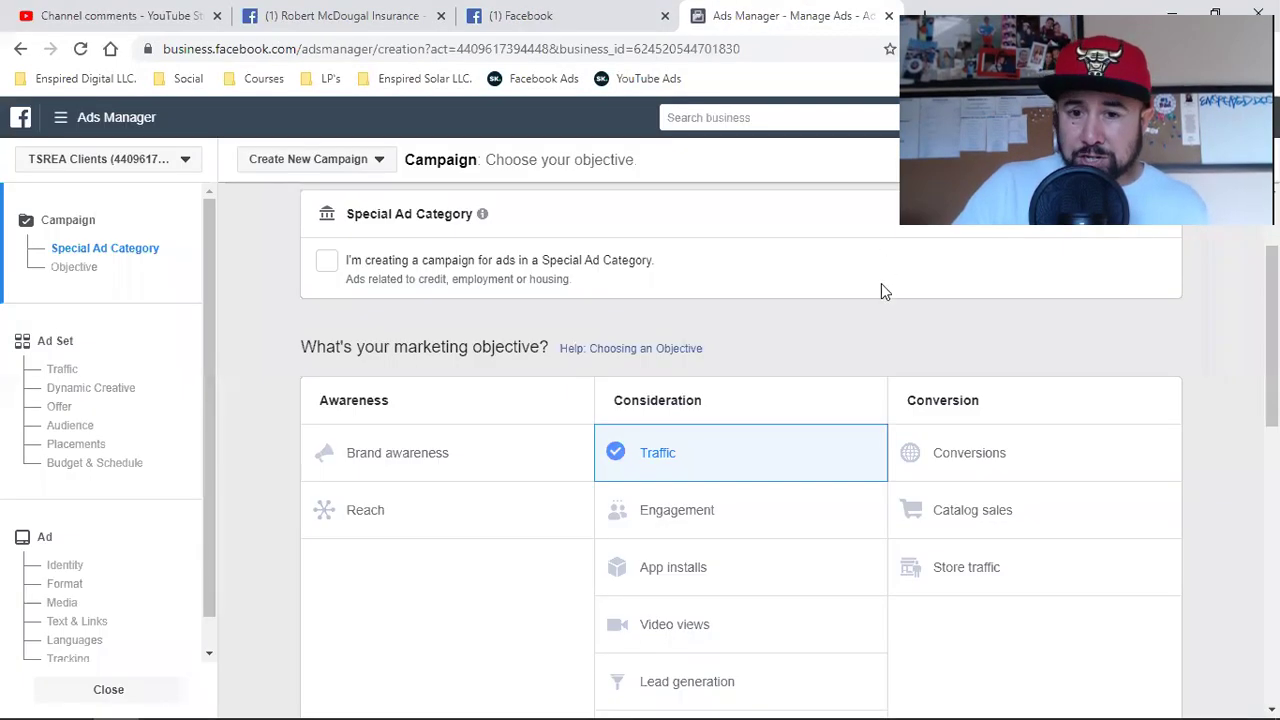
left_click(1196, 473)
scroll(1132, 483, "up", 2)
Switch to the Facebook feed and compare the Spark AR ad's Download link, comments and shares with the Conversions objective in Ads Manager.
left_click(510, 13)
scroll(648, 394, "down", 2)
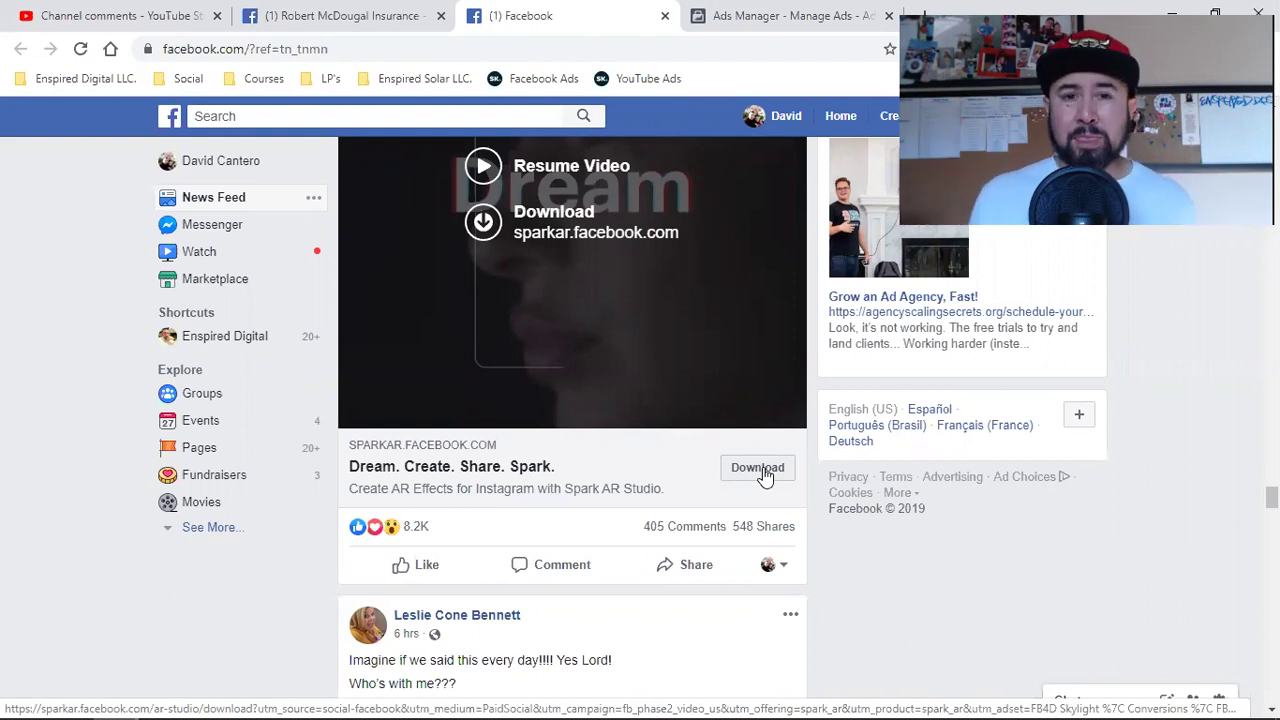
left_click(735, 7)
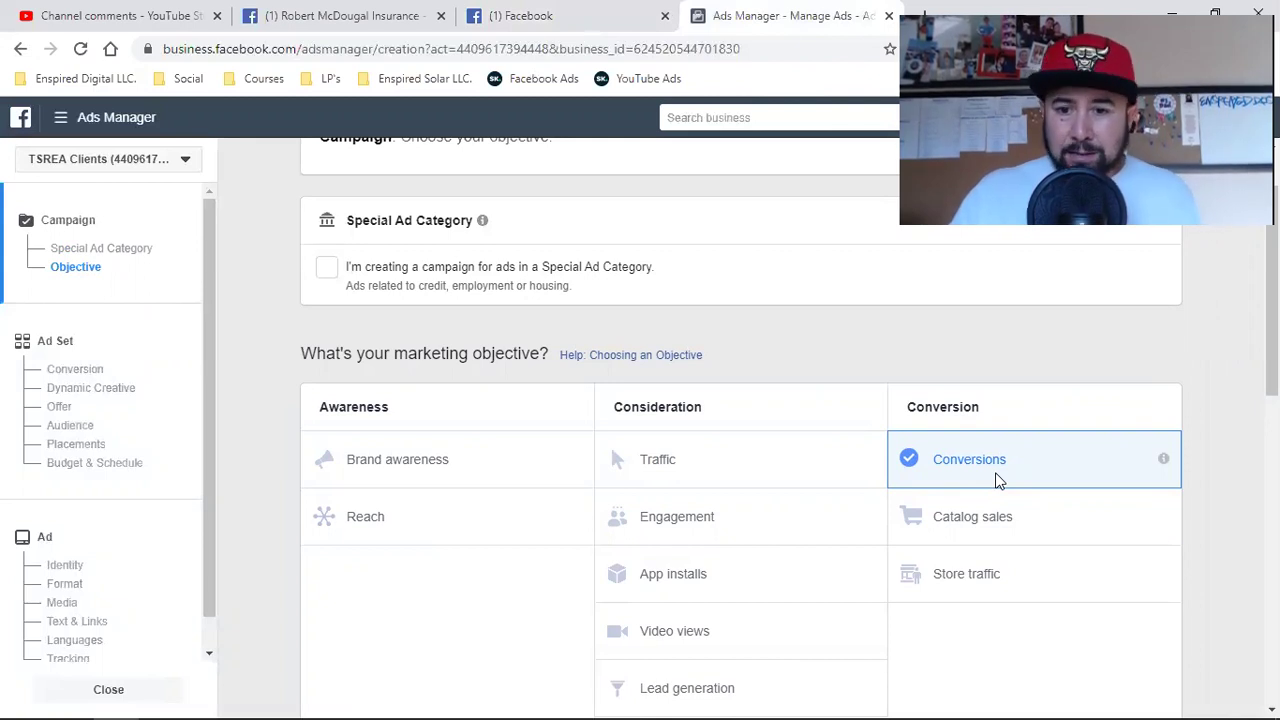
left_click(585, 20)
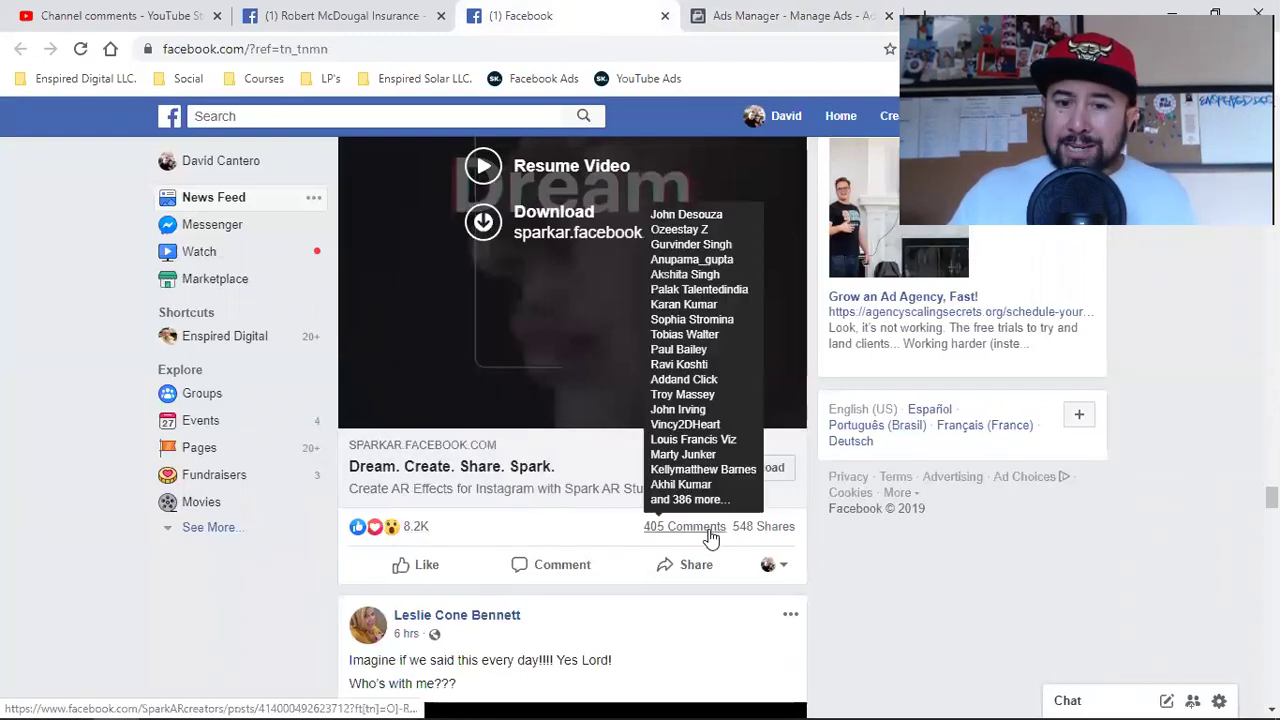
mouse_move(690, 540)
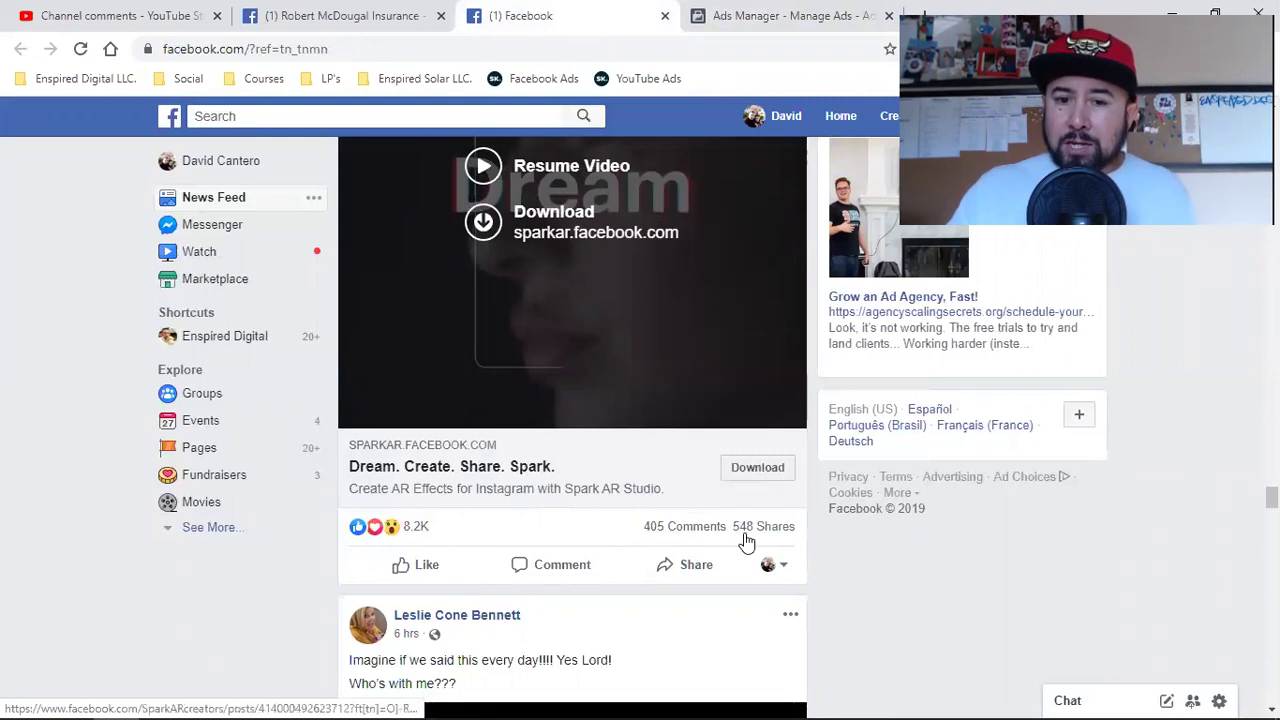
mouse_move(745, 541)
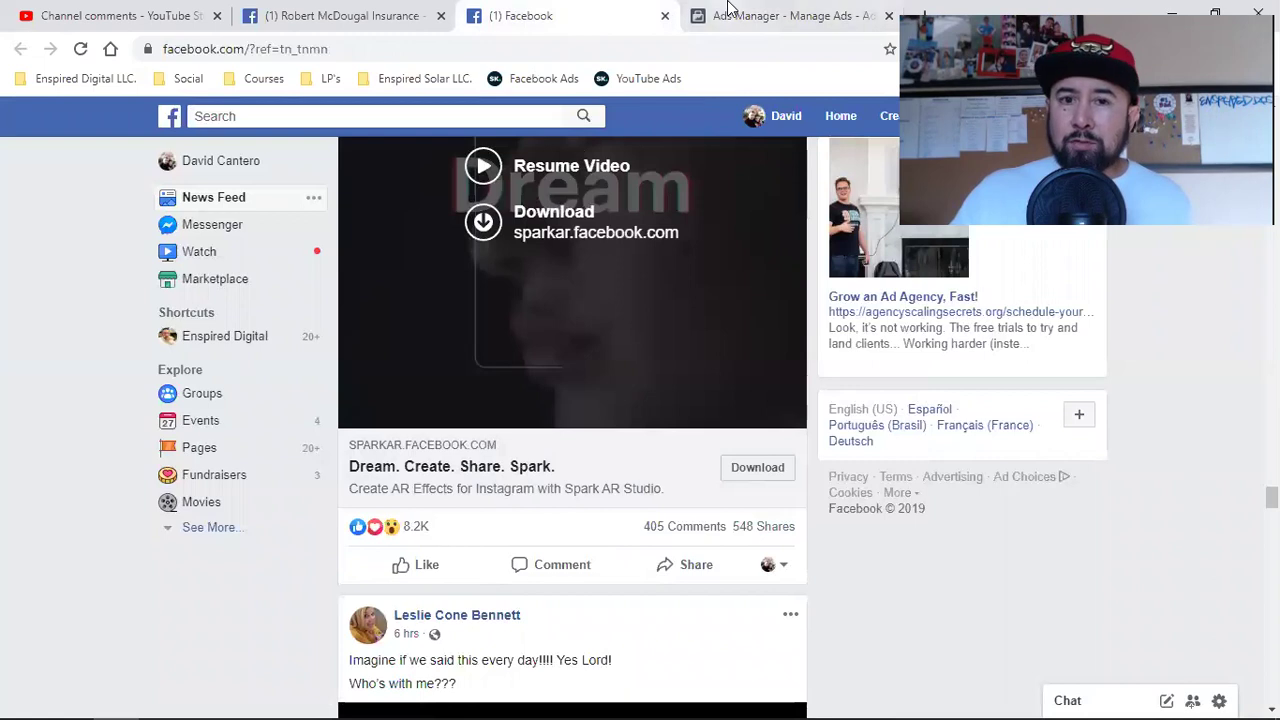
Recheck the Conversions objective in Ads Manager, and review the Spark AR ad's reactions, commenters and video in the Facebook feed.
left_click(760, 15)
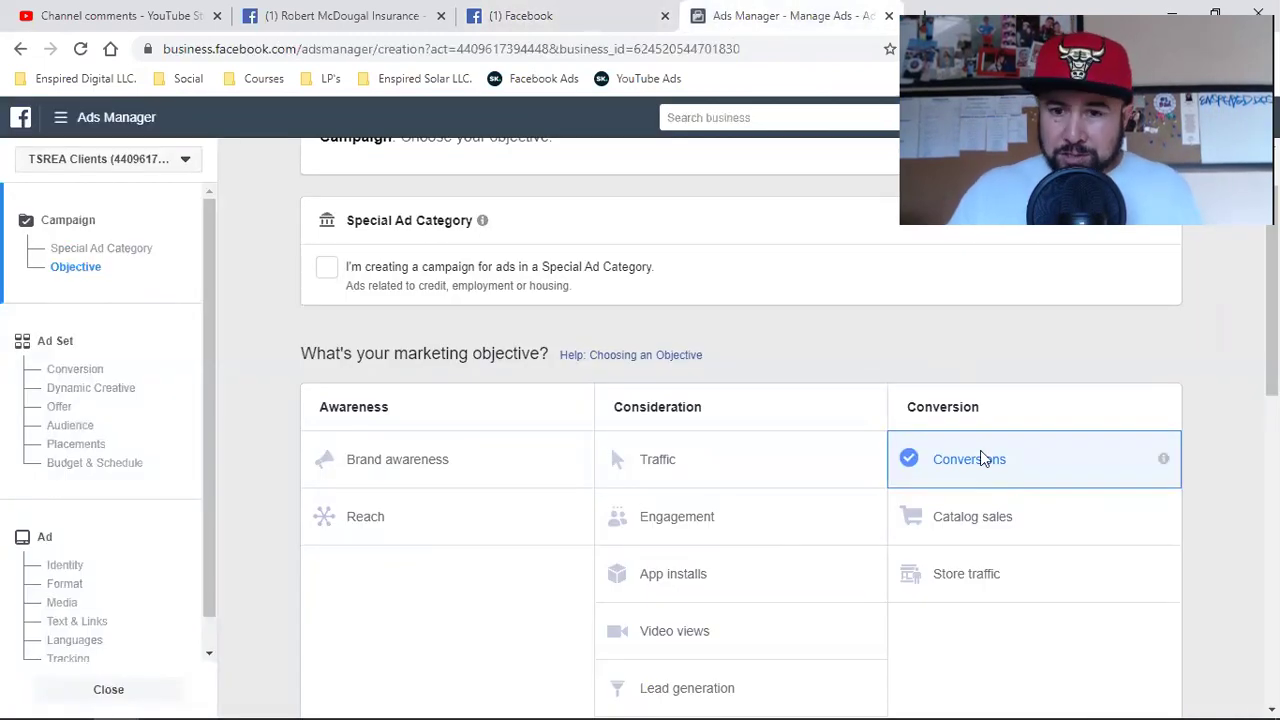
left_click(594, 10)
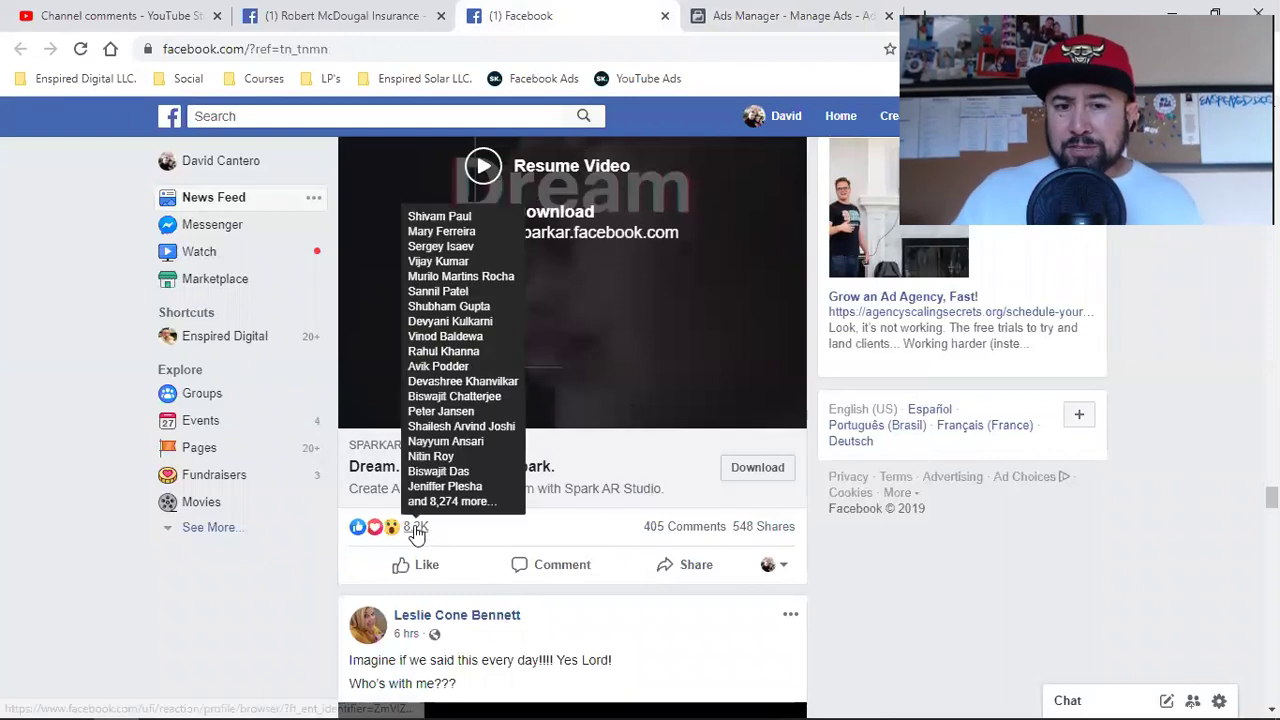
mouse_move(713, 531)
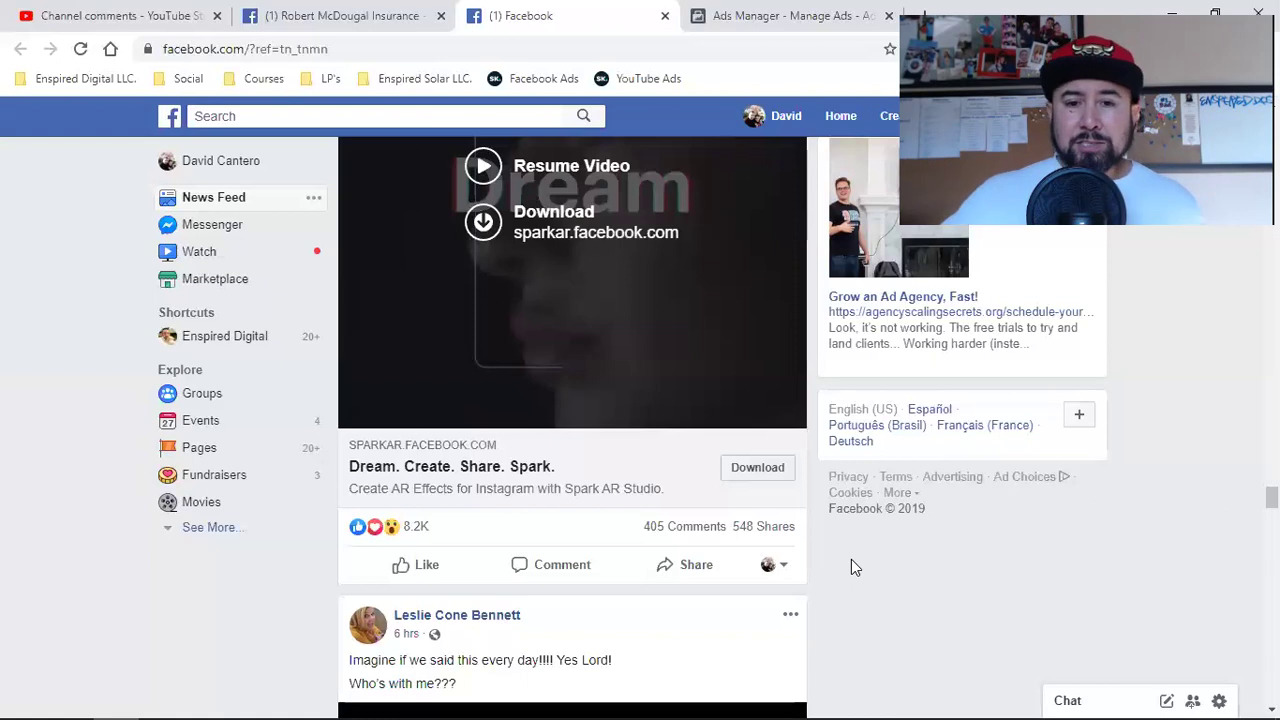
scroll(851, 567, "up", 4)
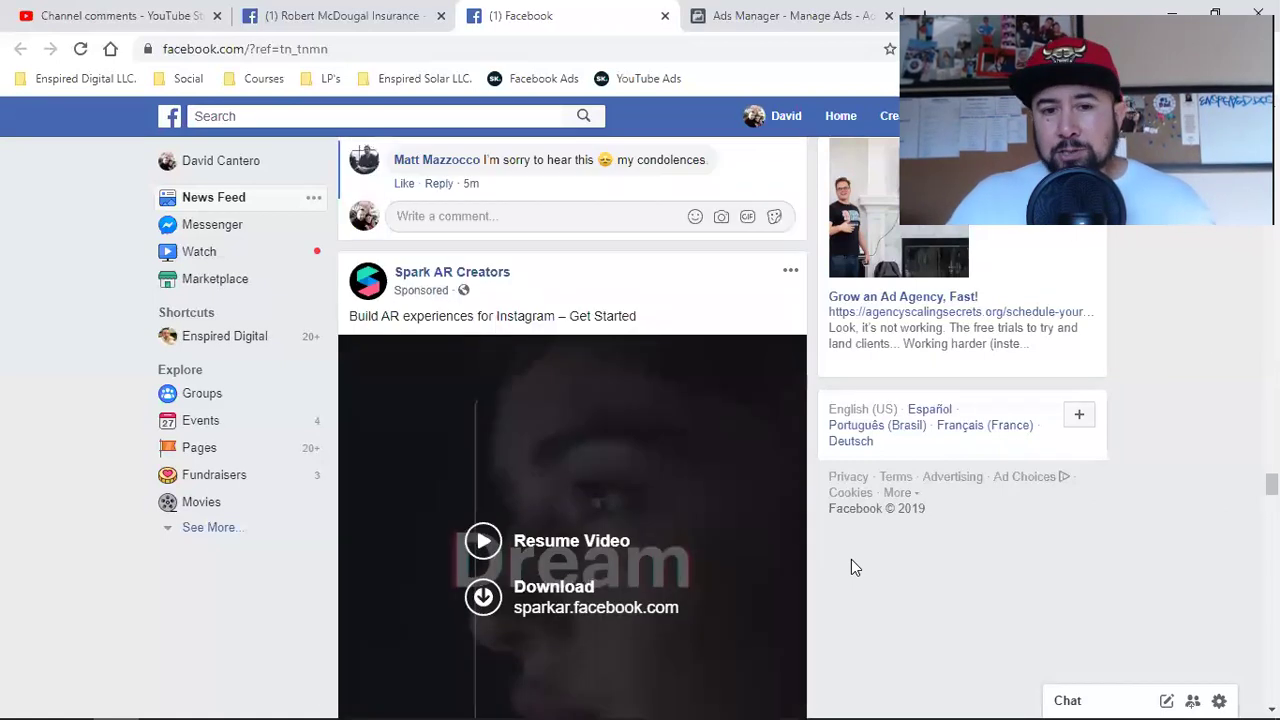
scroll(851, 567, "down", 5)
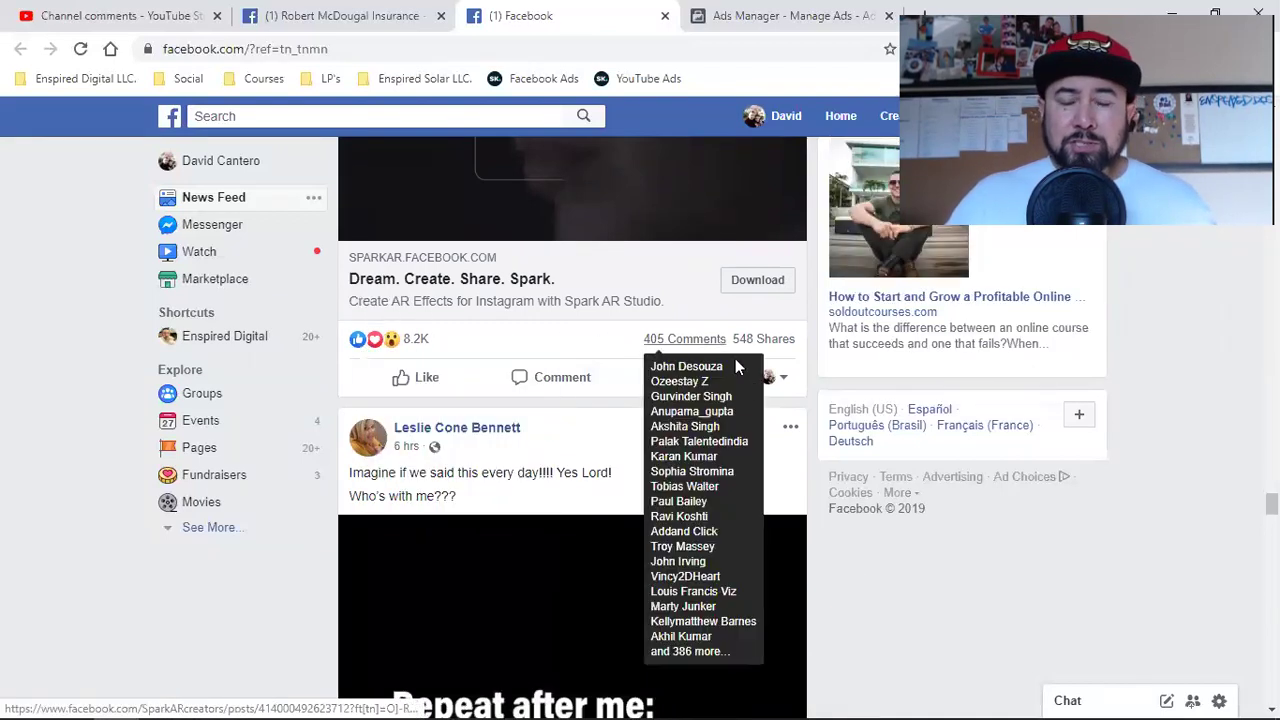
scroll(677, 491, "up", 4)
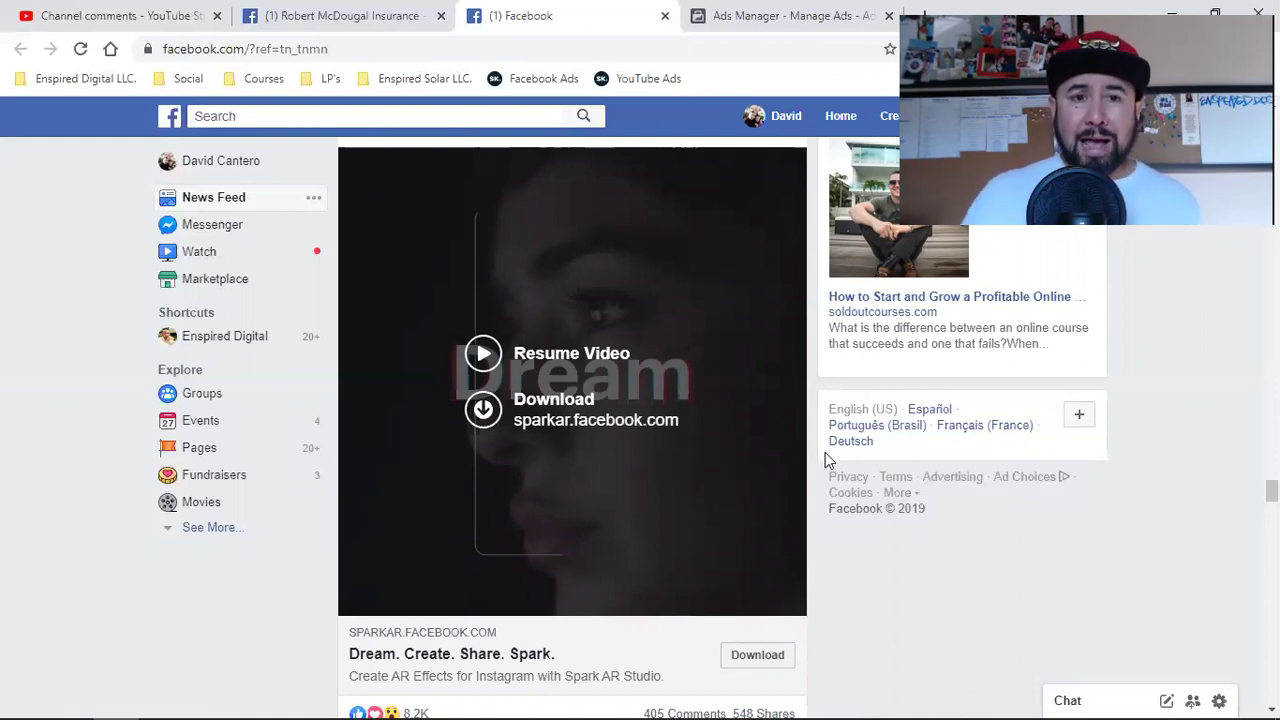
Switch to Ads Manager and try the Video views objective before selecting Engagement as the marketing objective.
left_click(736, 14)
left_click(701, 623)
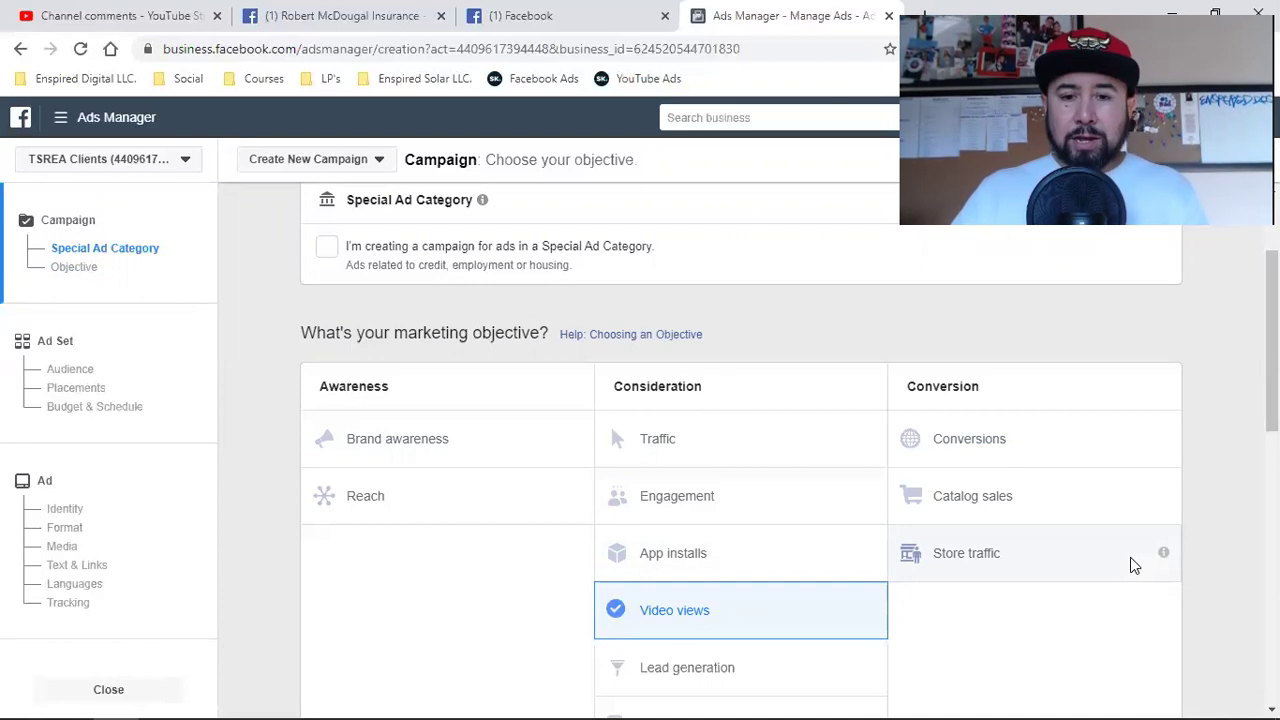
left_click(772, 521)
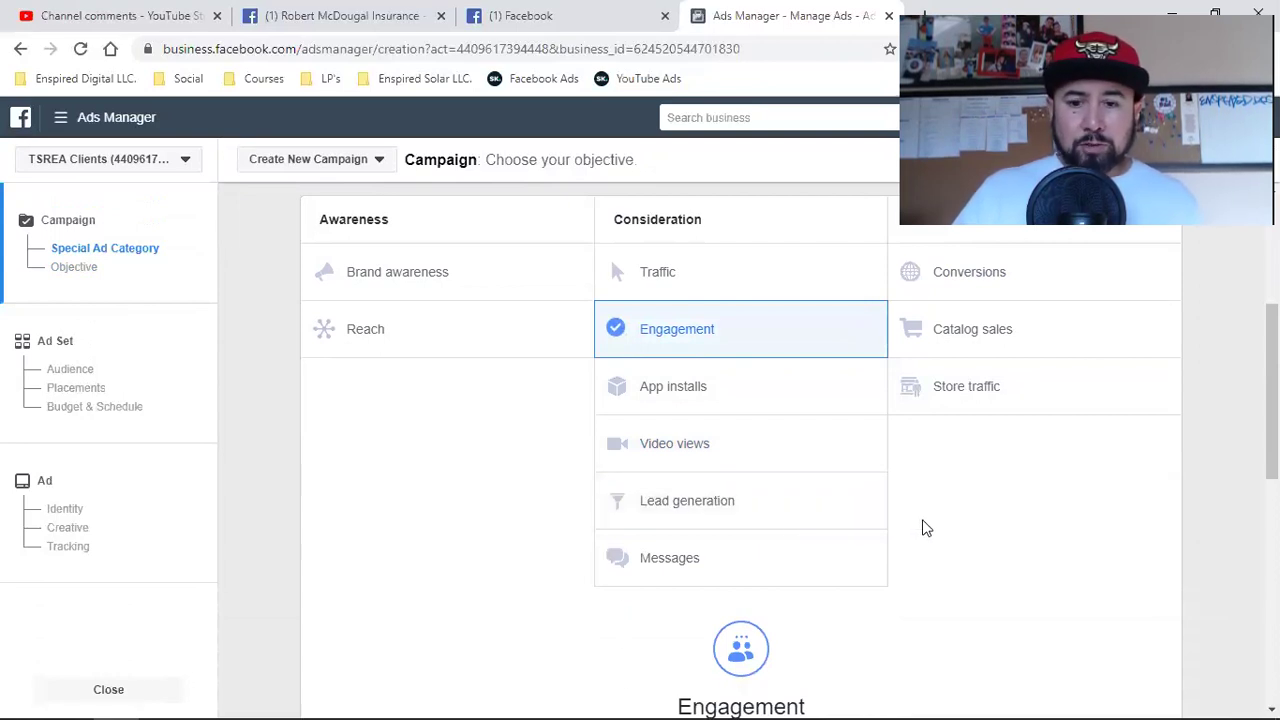
Mark the campaign as belonging to a Special Ad Category and keep Housing as the ad category.
scroll(925, 527, "down", 5)
scroll(925, 527, "up", 8)
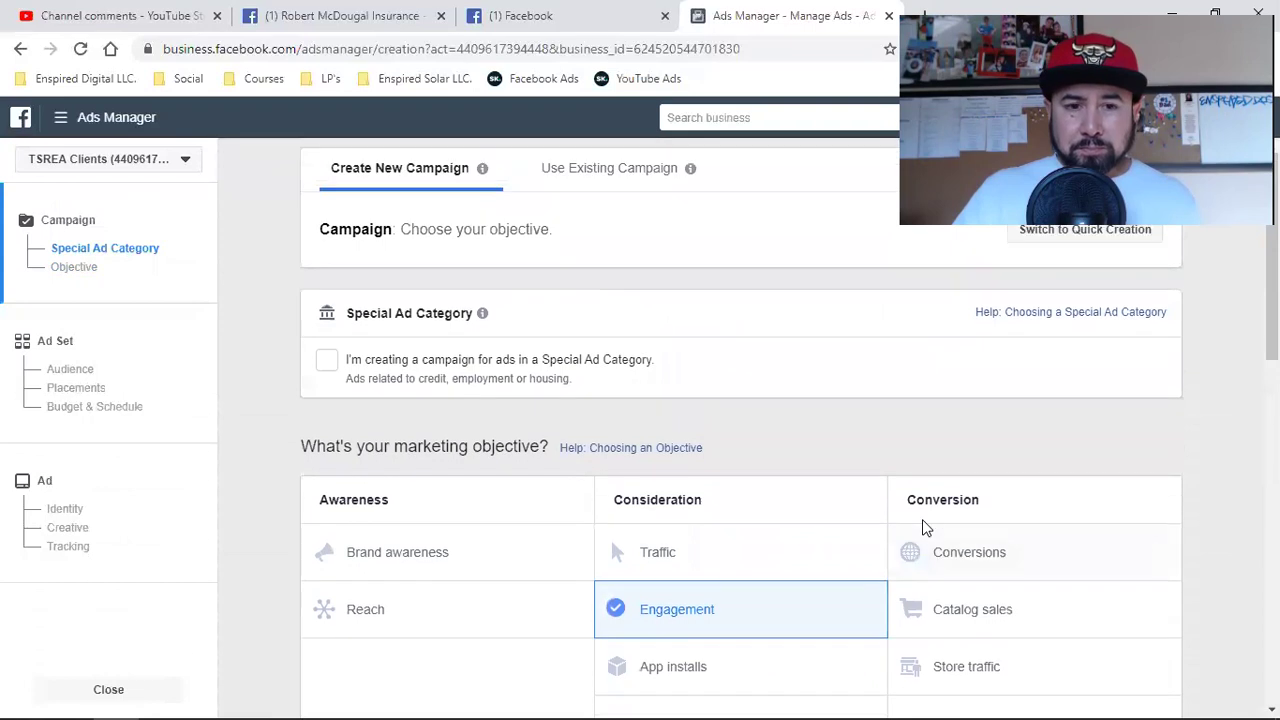
left_click(325, 362)
left_click(420, 432)
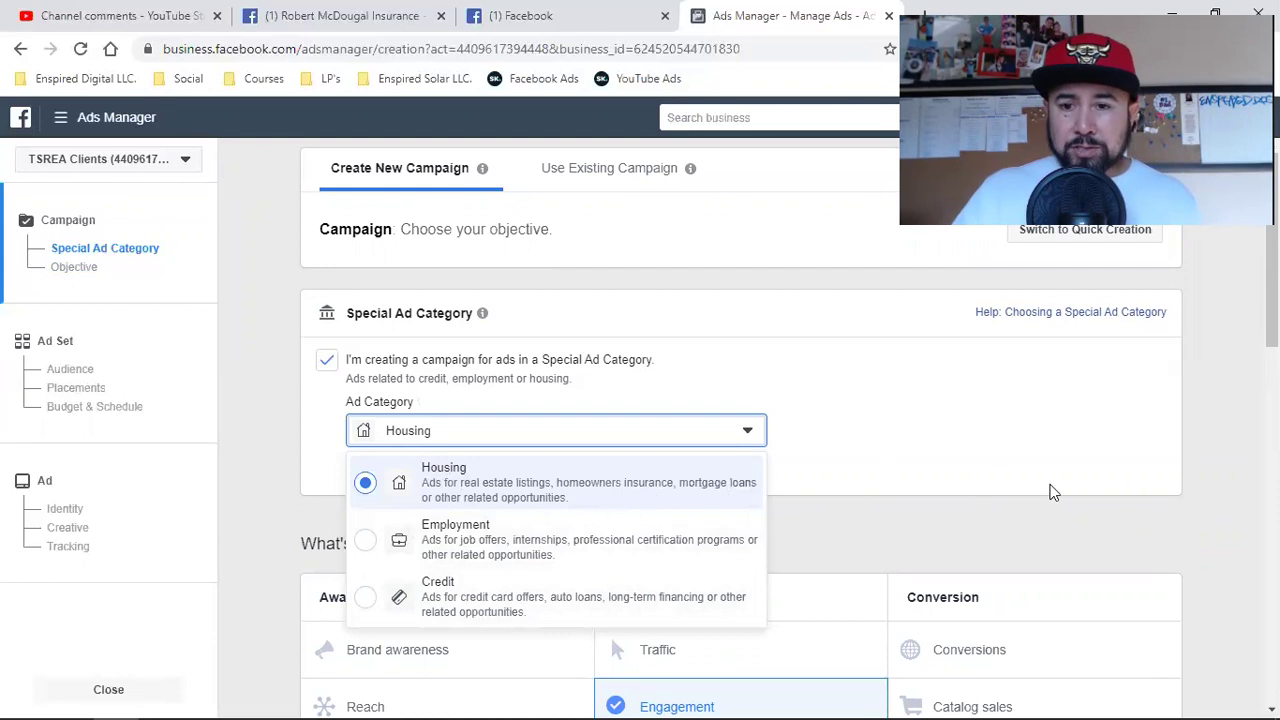
left_click(1190, 487)
View the insurance page's video post on Facebook, and return to Ads Manager to review the Engagement objective's post engagement and budget settings.
left_click(345, 15)
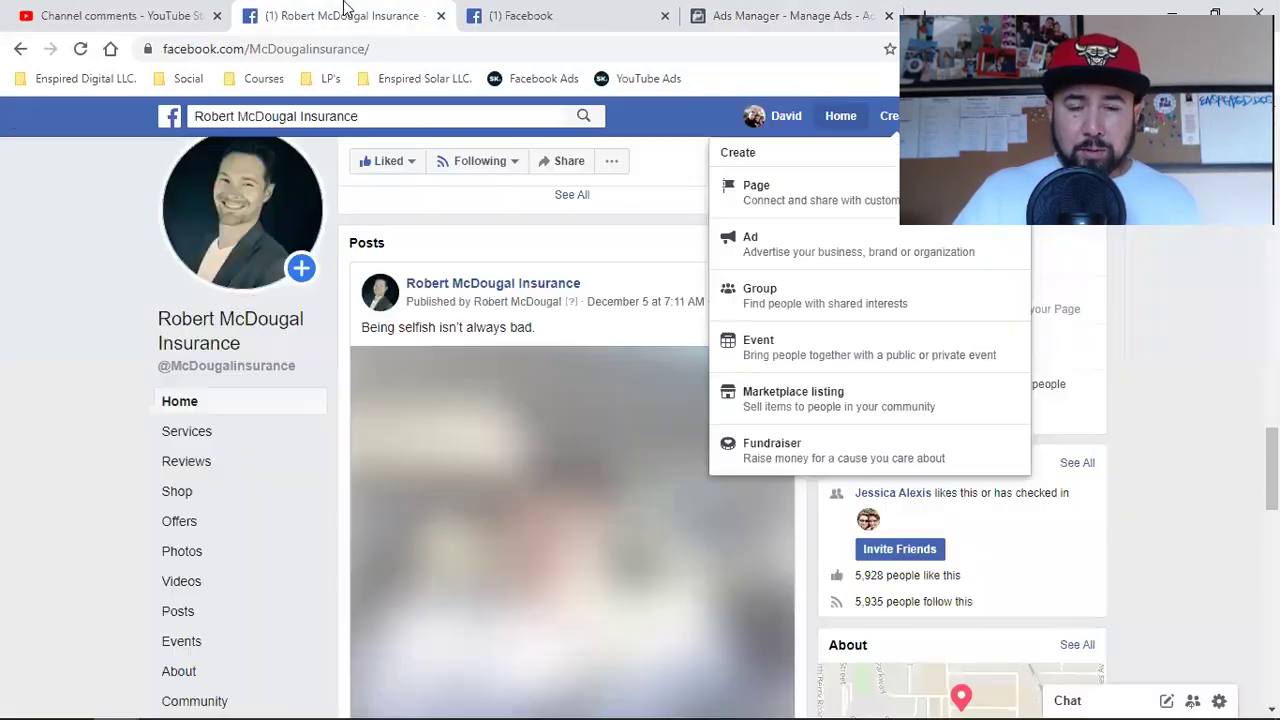
left_click(97, 428)
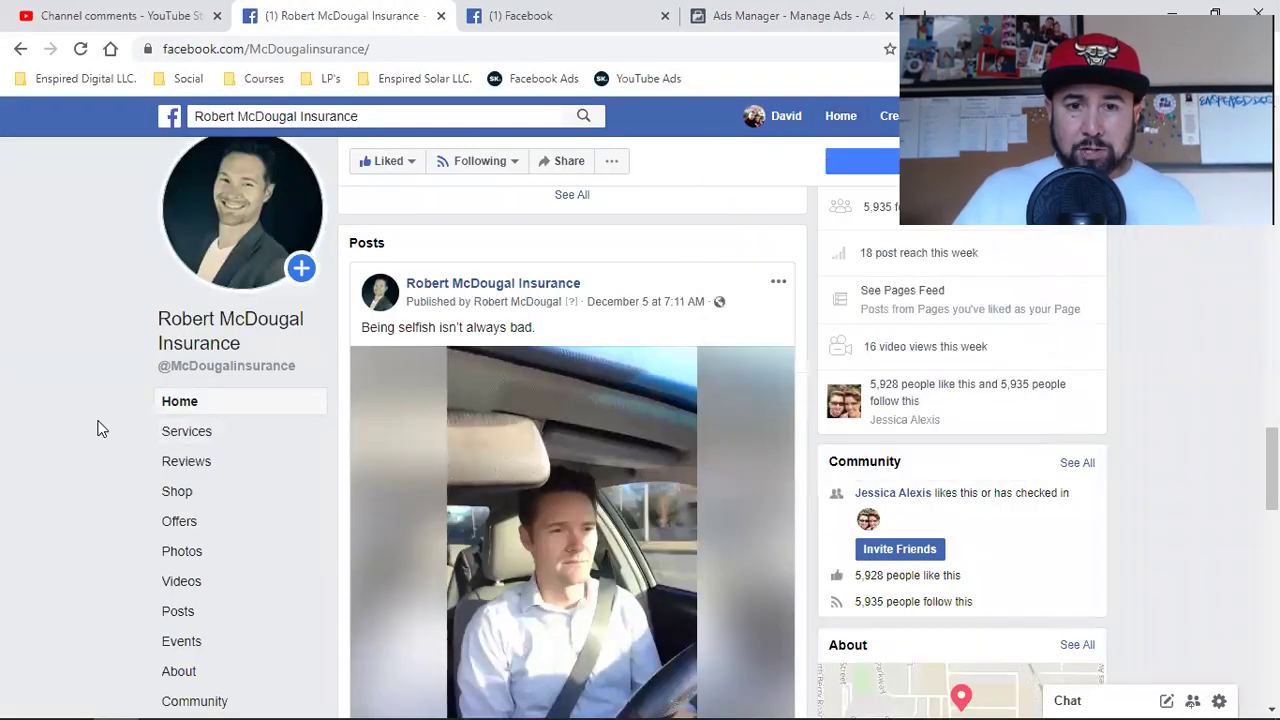
left_click(760, 15)
scroll(886, 514, "down", 1)
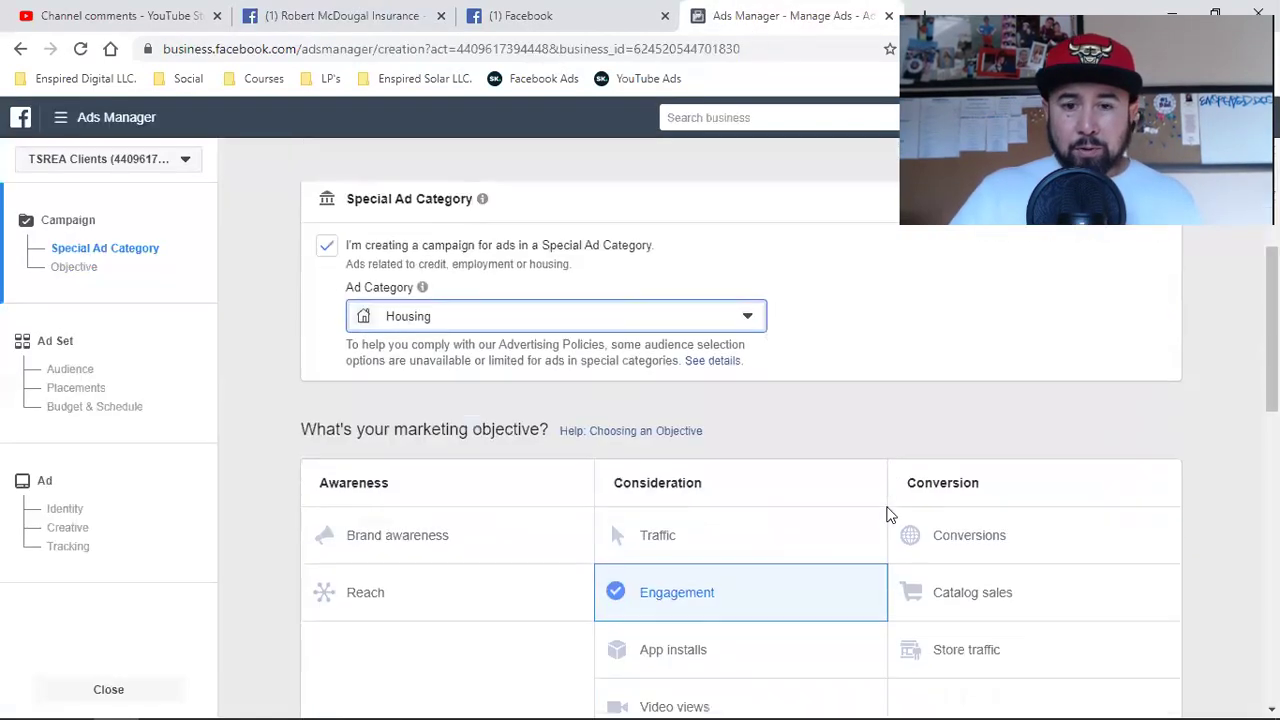
scroll(737, 557, "down", 1)
scroll(735, 560, "down", 1)
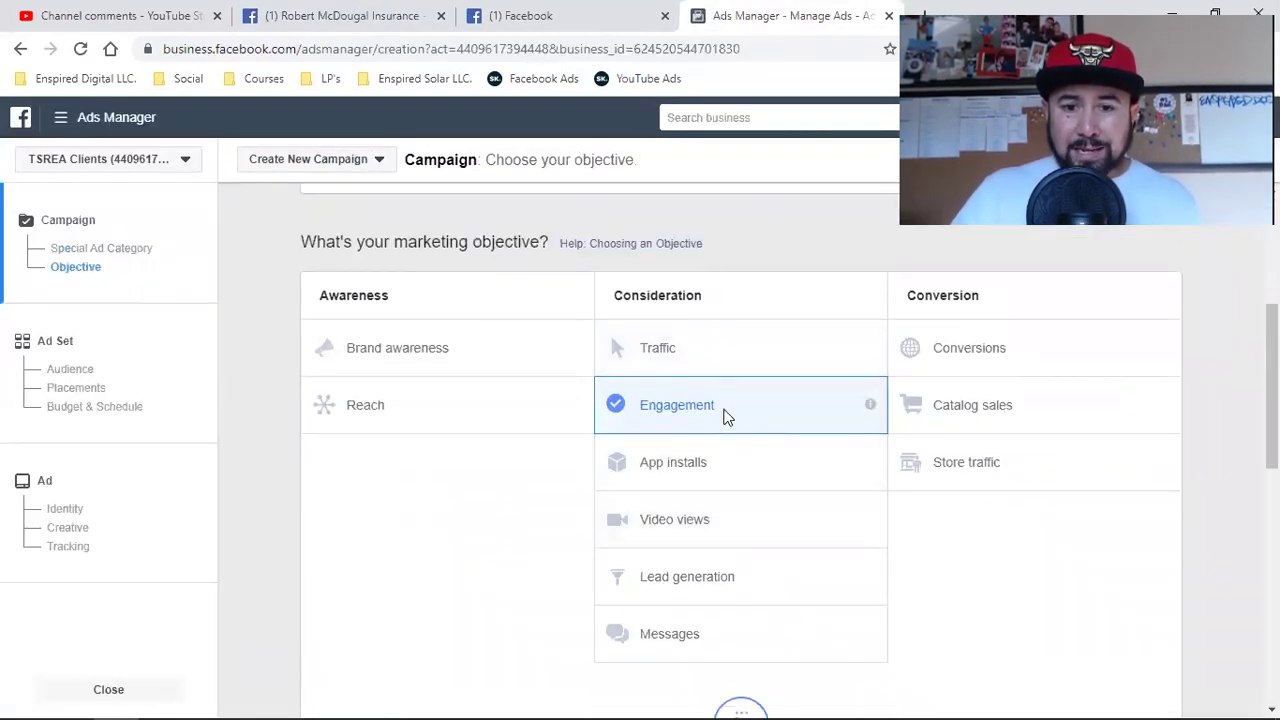
scroll(723, 414, "down", 3)
scroll(726, 409, "down", 2)
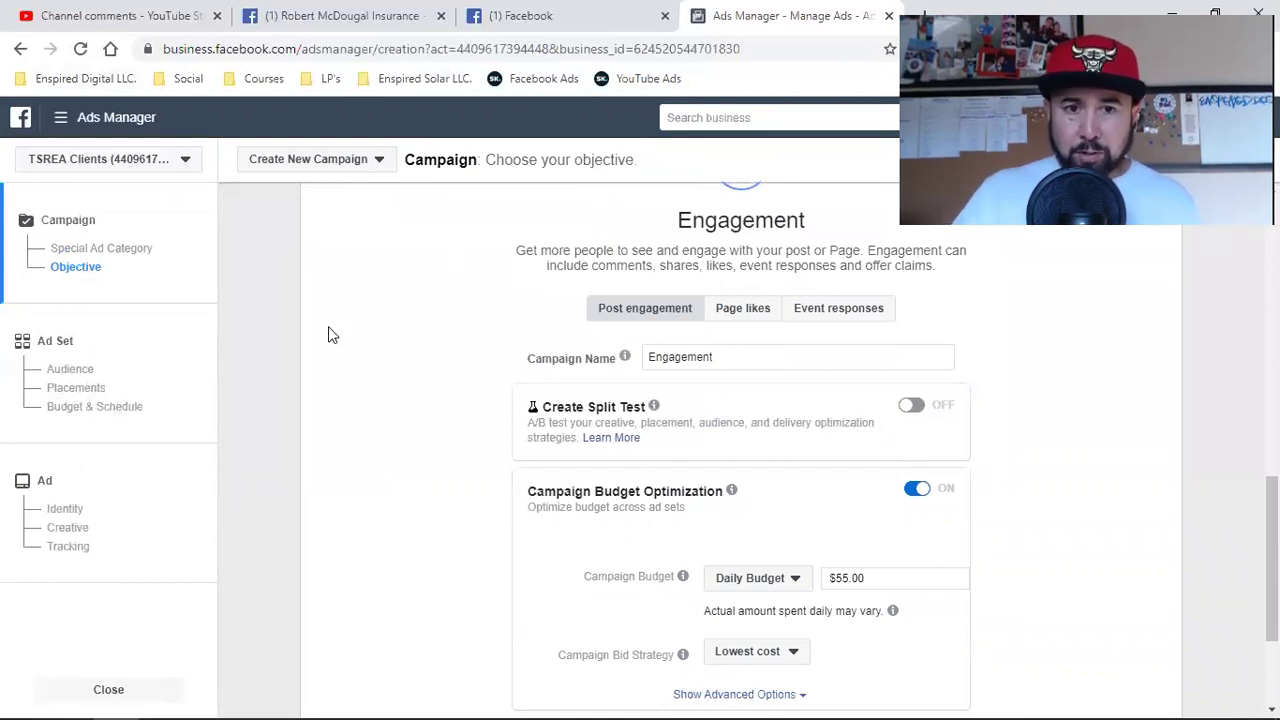
Switch to the insurance page, add "What are your thoughts? Drop a comment below!" to the "Being selfish isn't always bad." video caption, and save it.
left_click(356, 12)
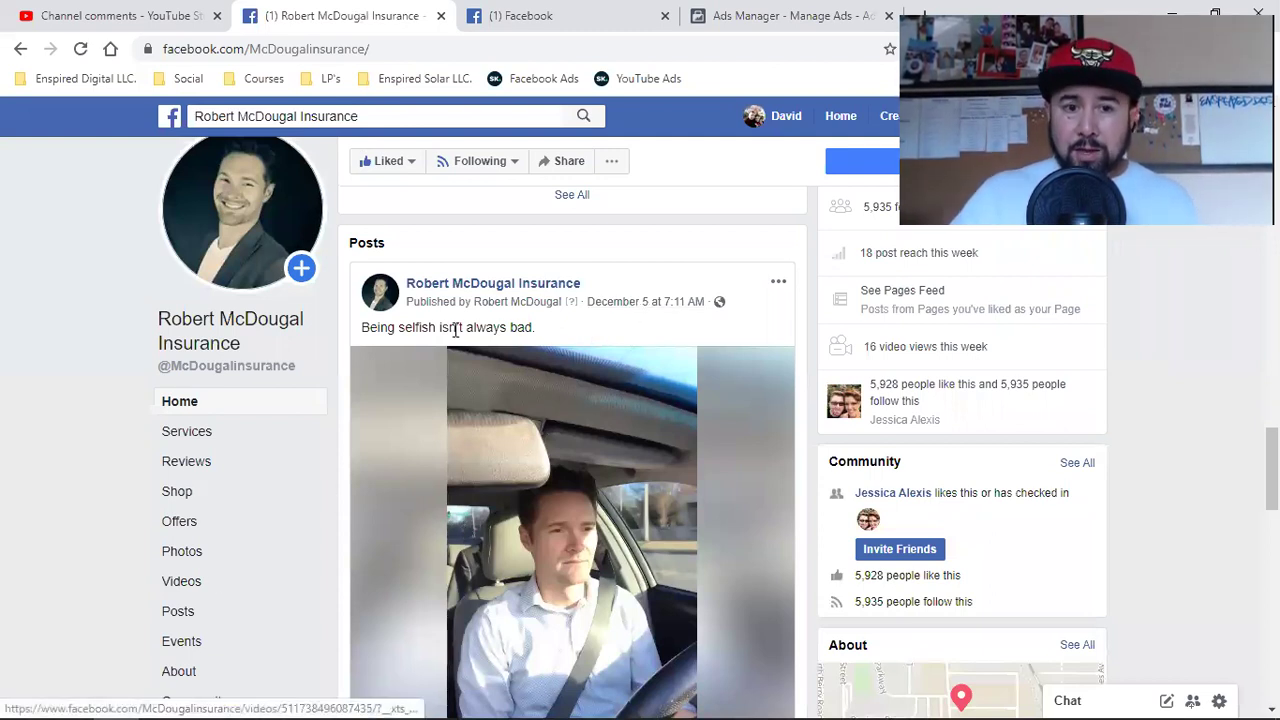
triple_click(420, 328)
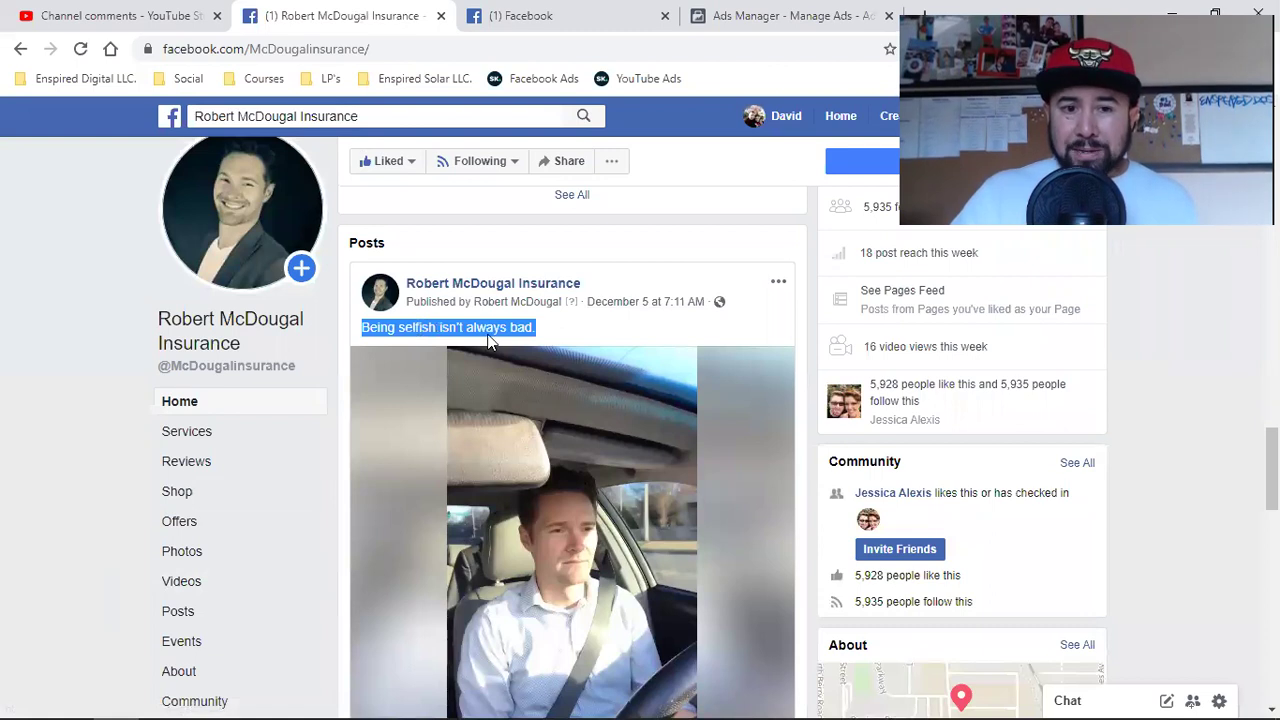
left_click(778, 284)
left_click(693, 350)
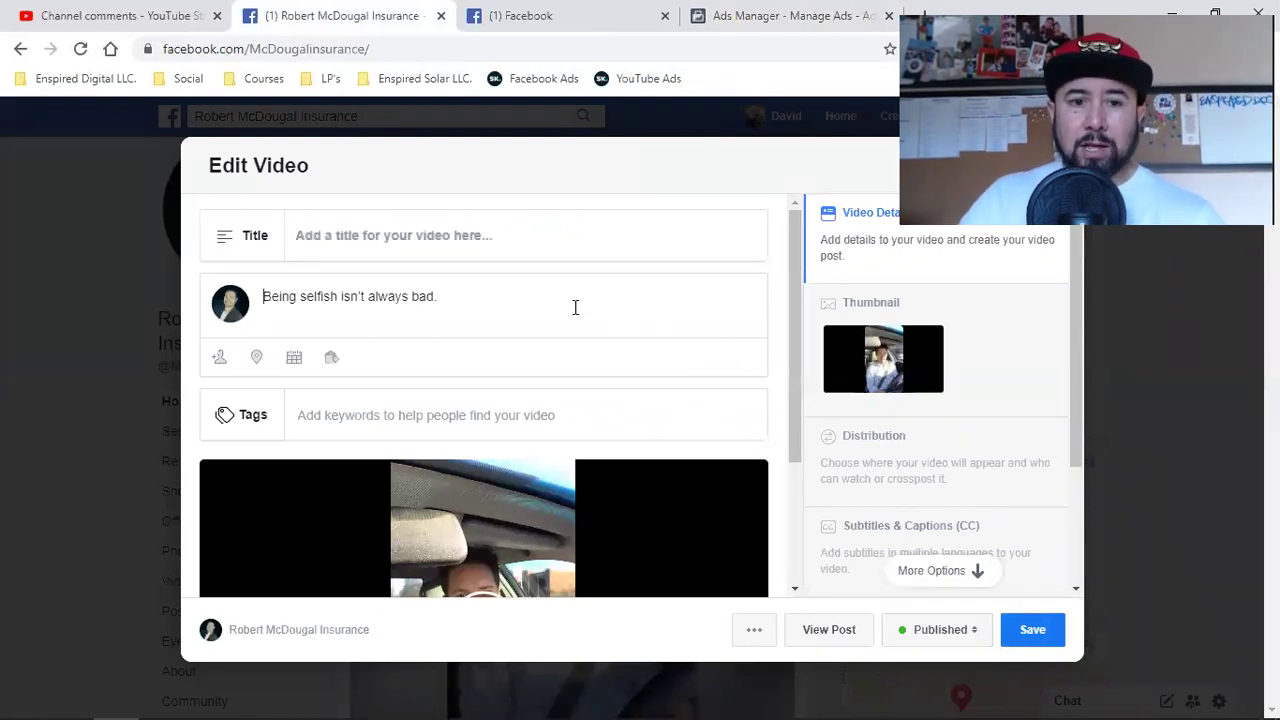
left_click(506, 297)
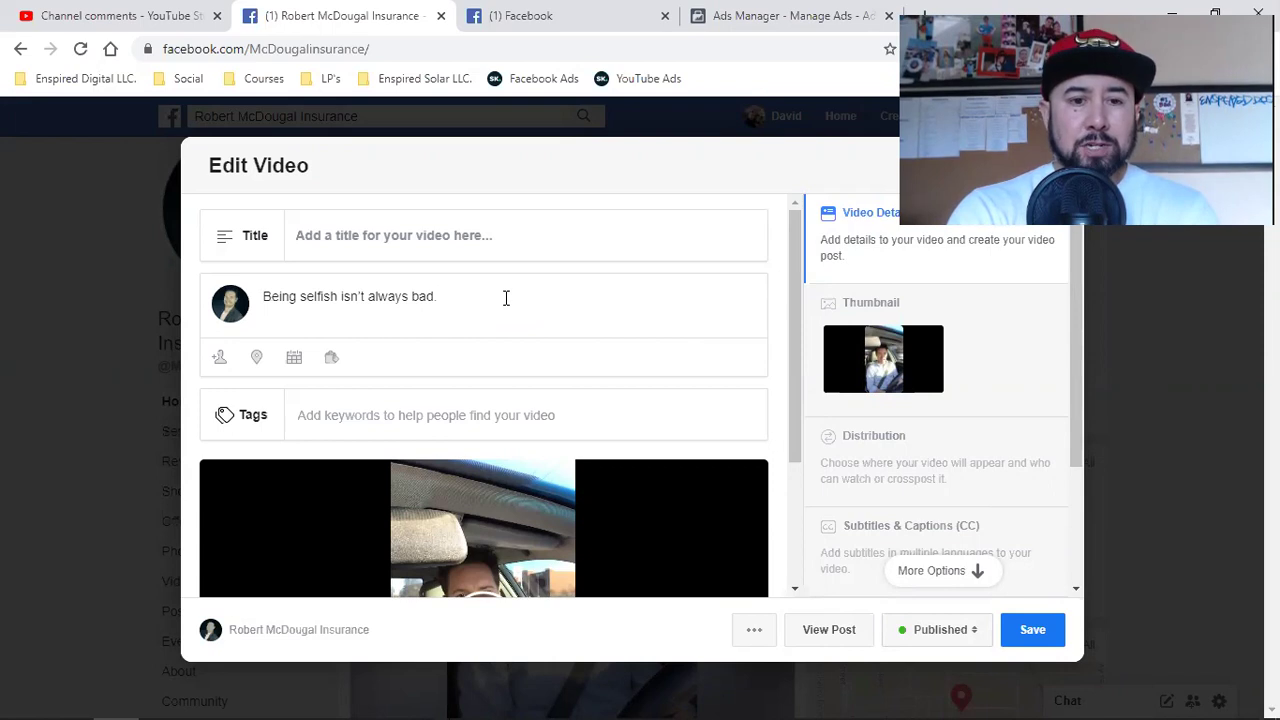
type("What are your thoughts")
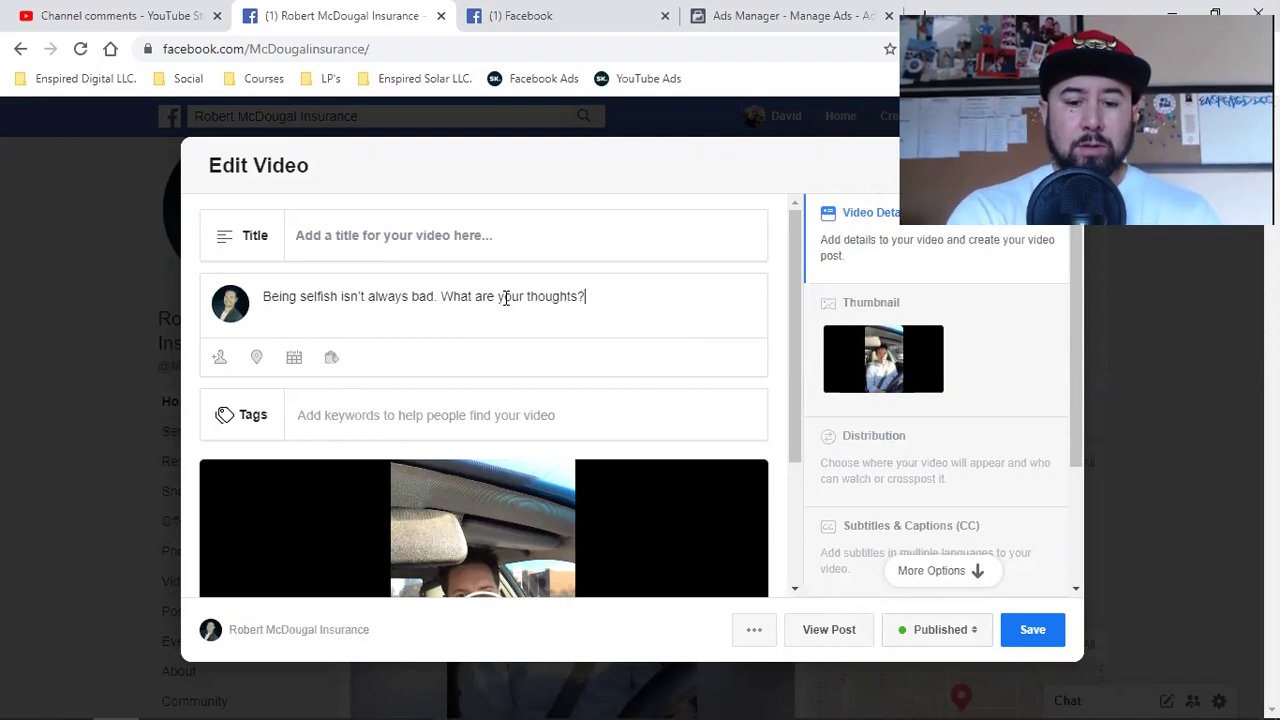
type("? Drop a com")
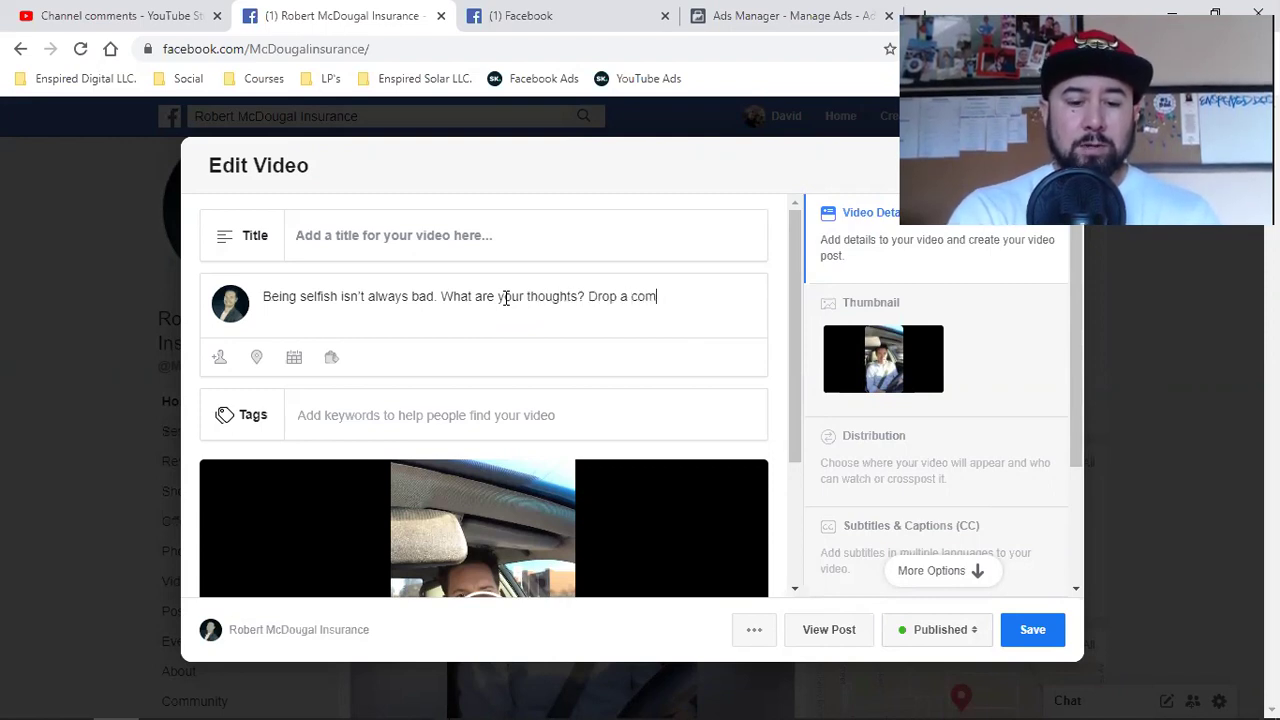
type("ment belo")
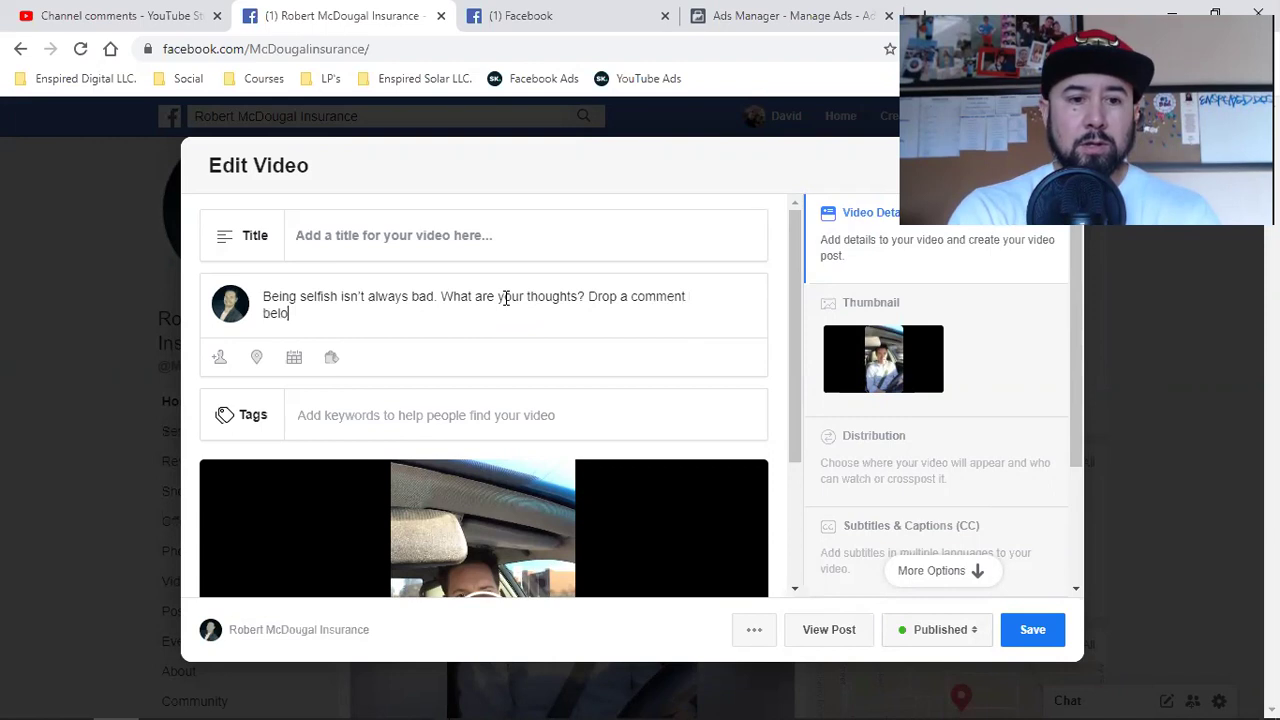
type("w!")
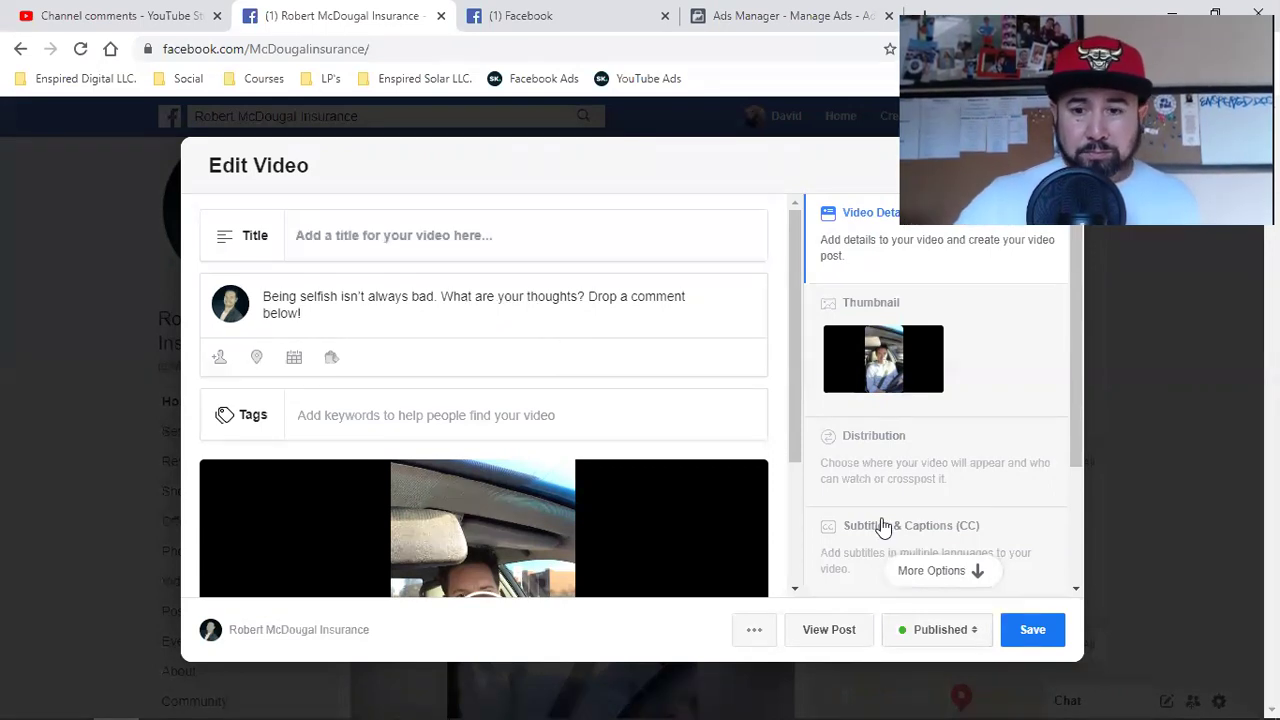
left_click(1022, 627)
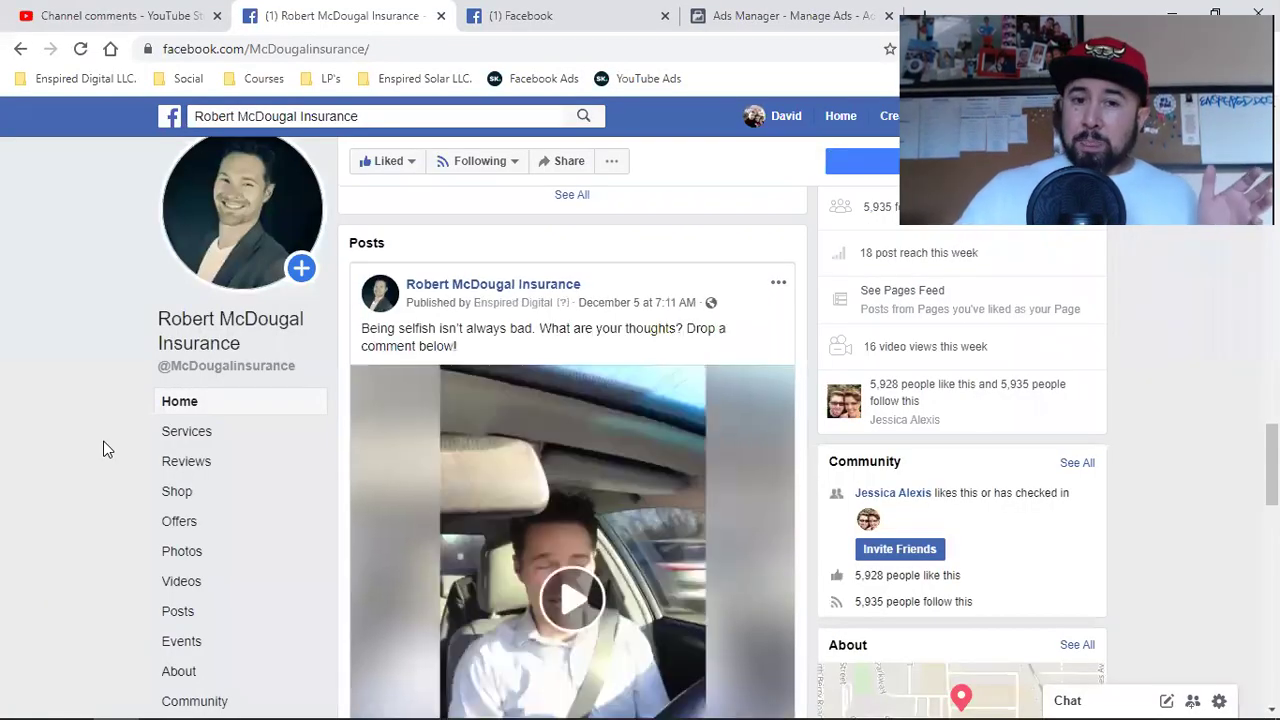
Review the edited video post's caption call to action and its reach, reactions and shares.
double_click(431, 343)
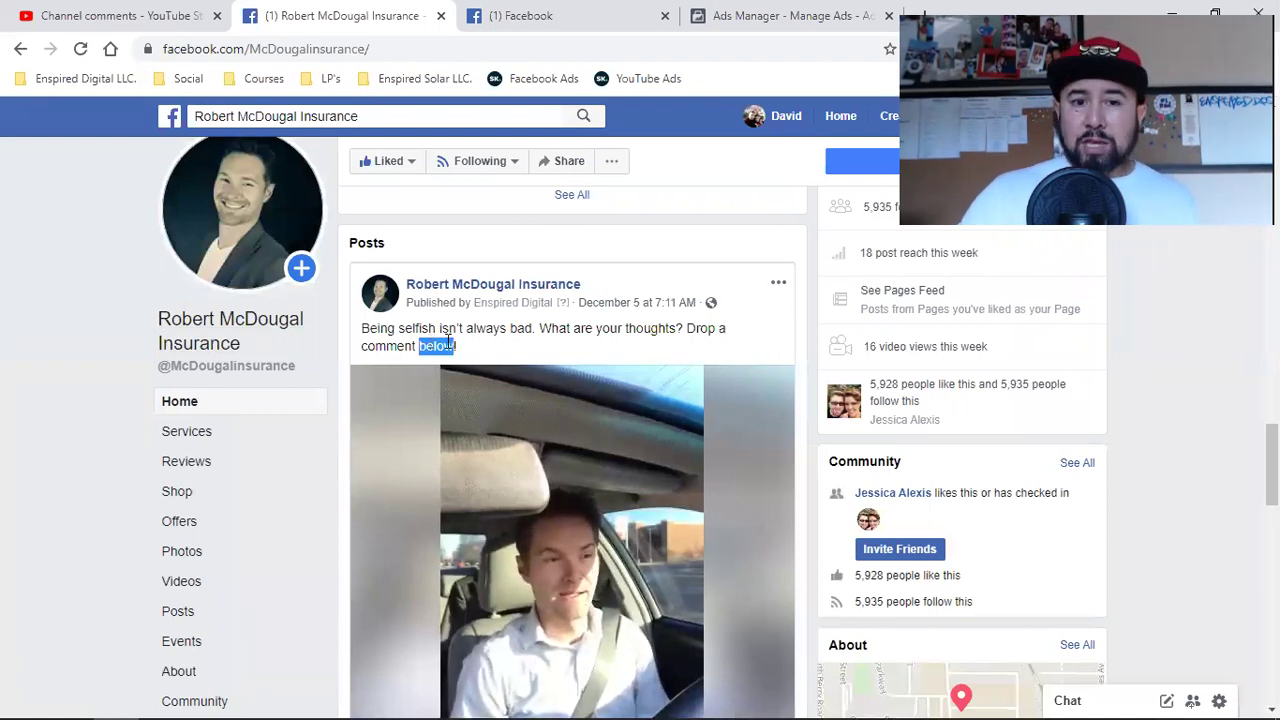
left_click(449, 343)
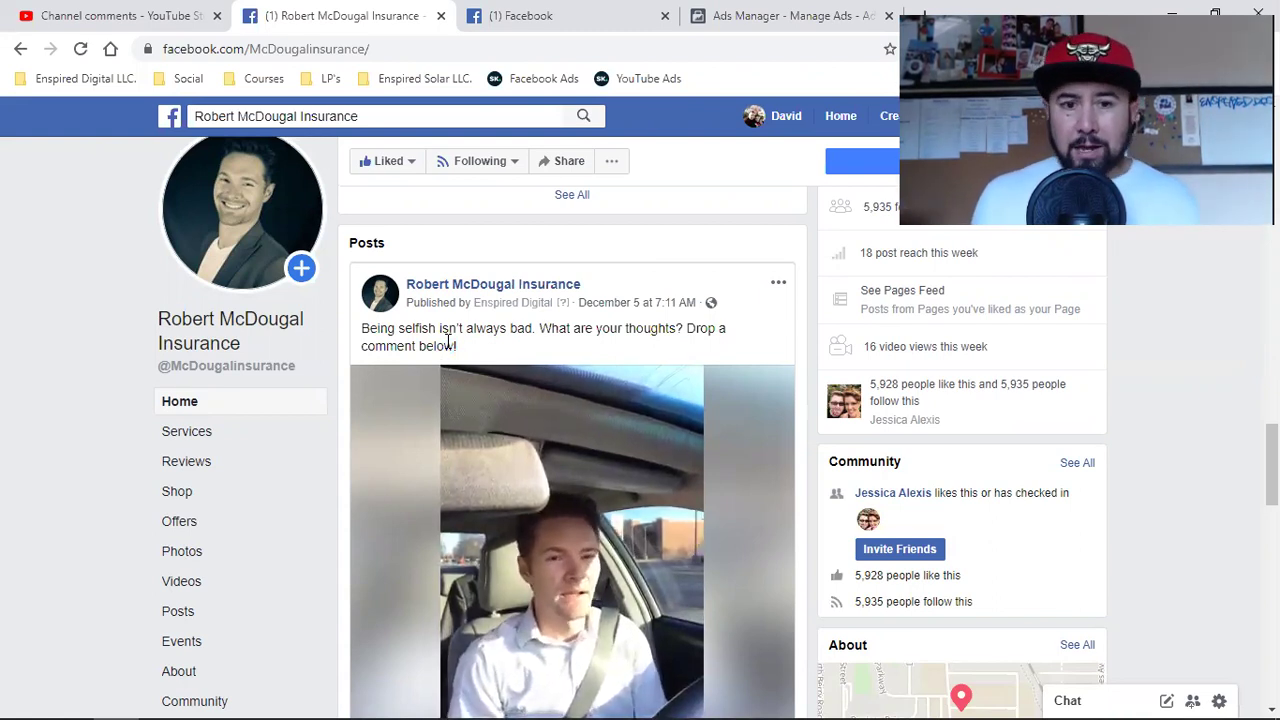
triple_click(566, 346)
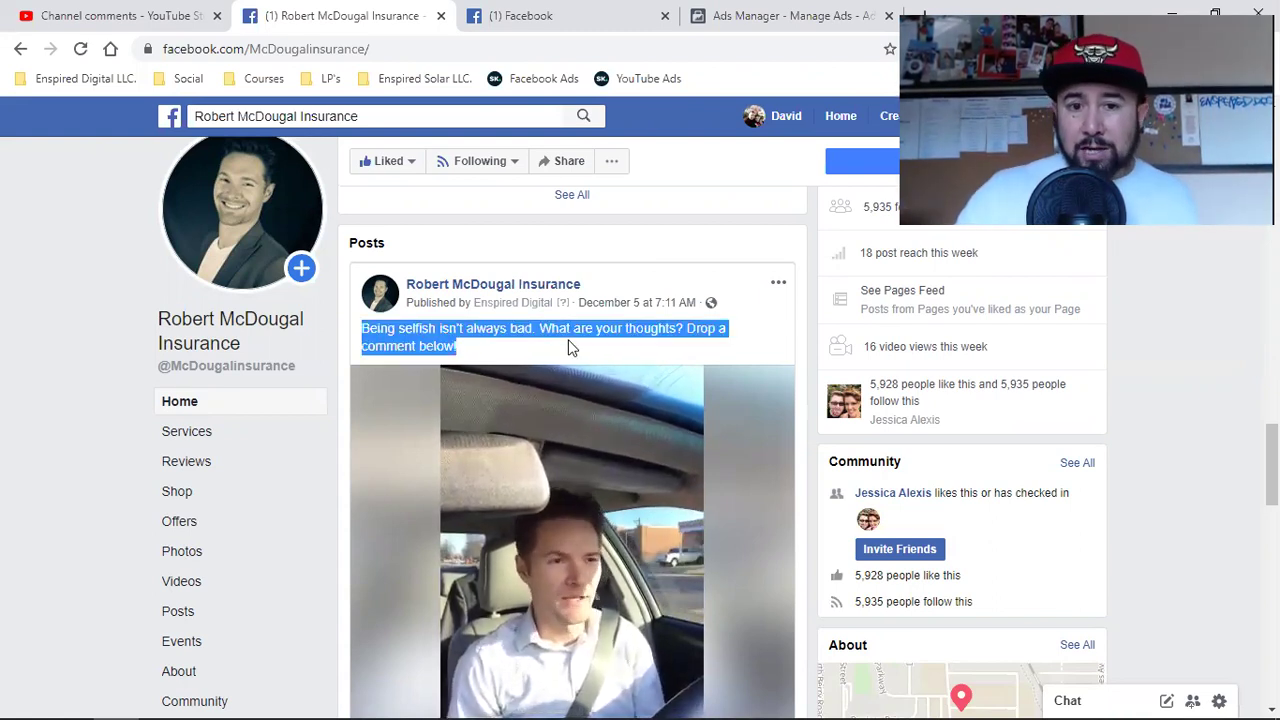
scroll(572, 350, "down", 5)
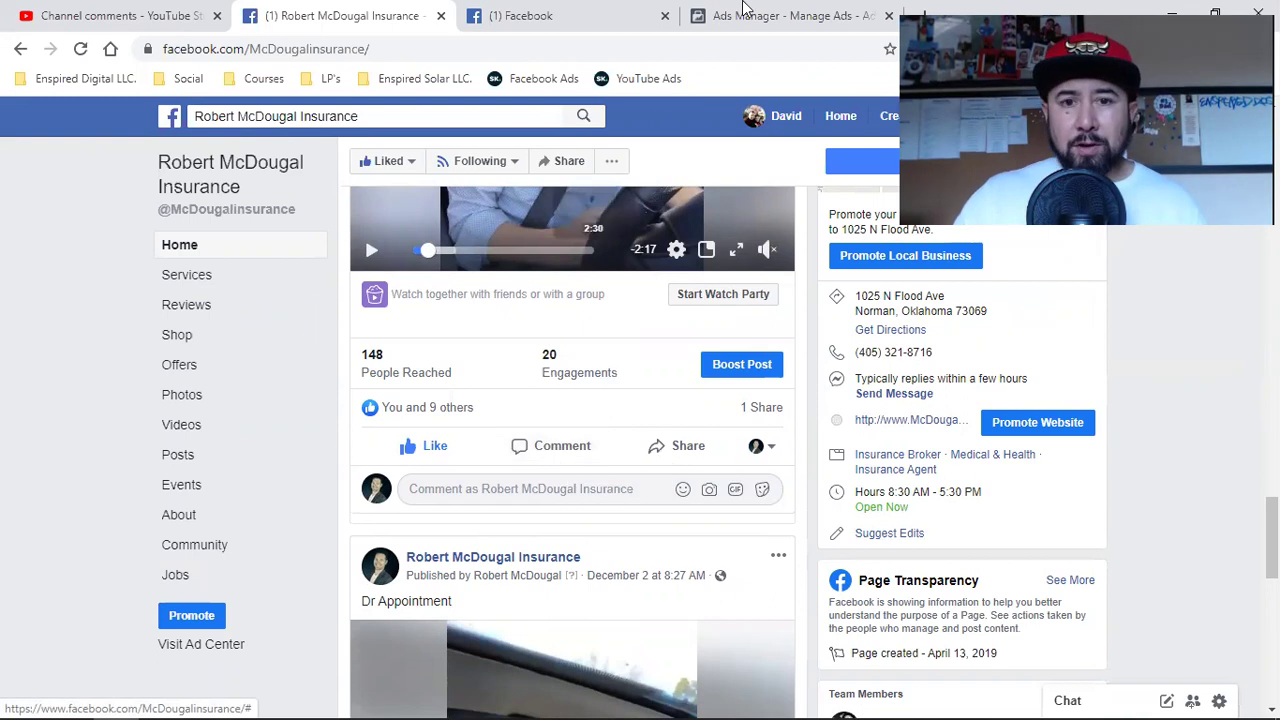
Switch to Ads Manager, turn off Campaign Budget Optimization for the Engagement campaign, and continue to the ad set.
key("ctrl+4")
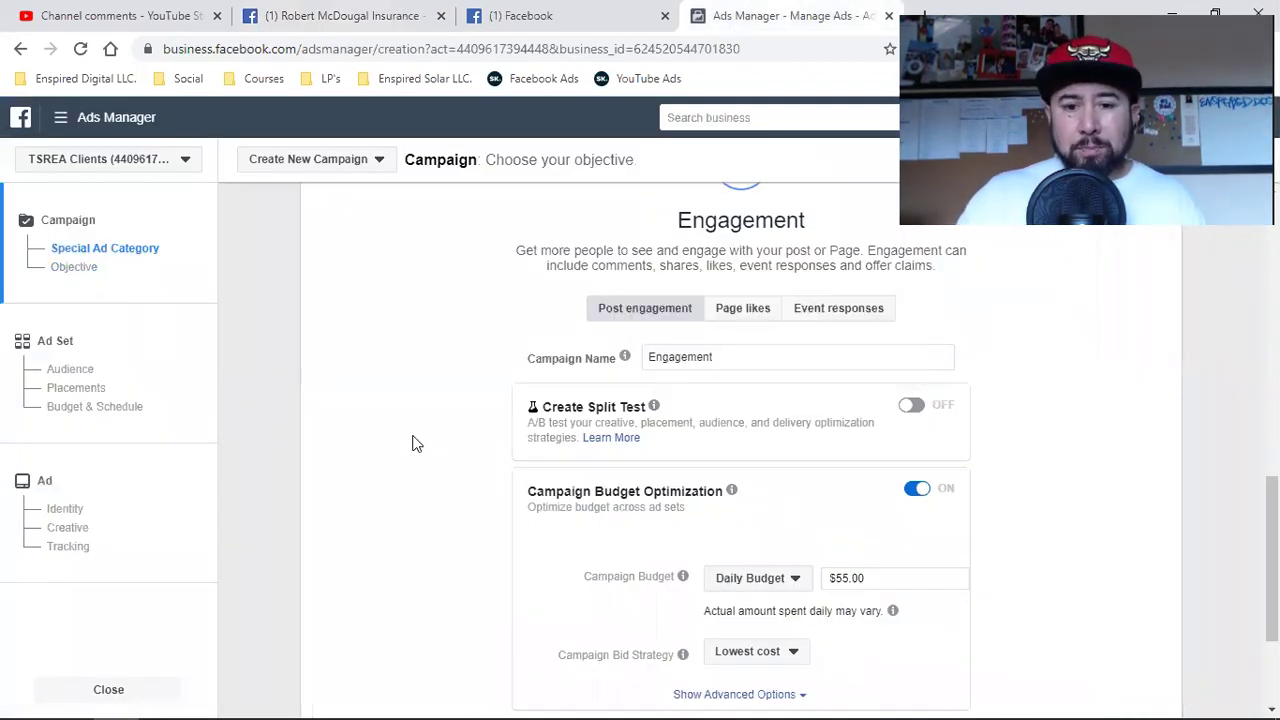
scroll(390, 544, "down", 2)
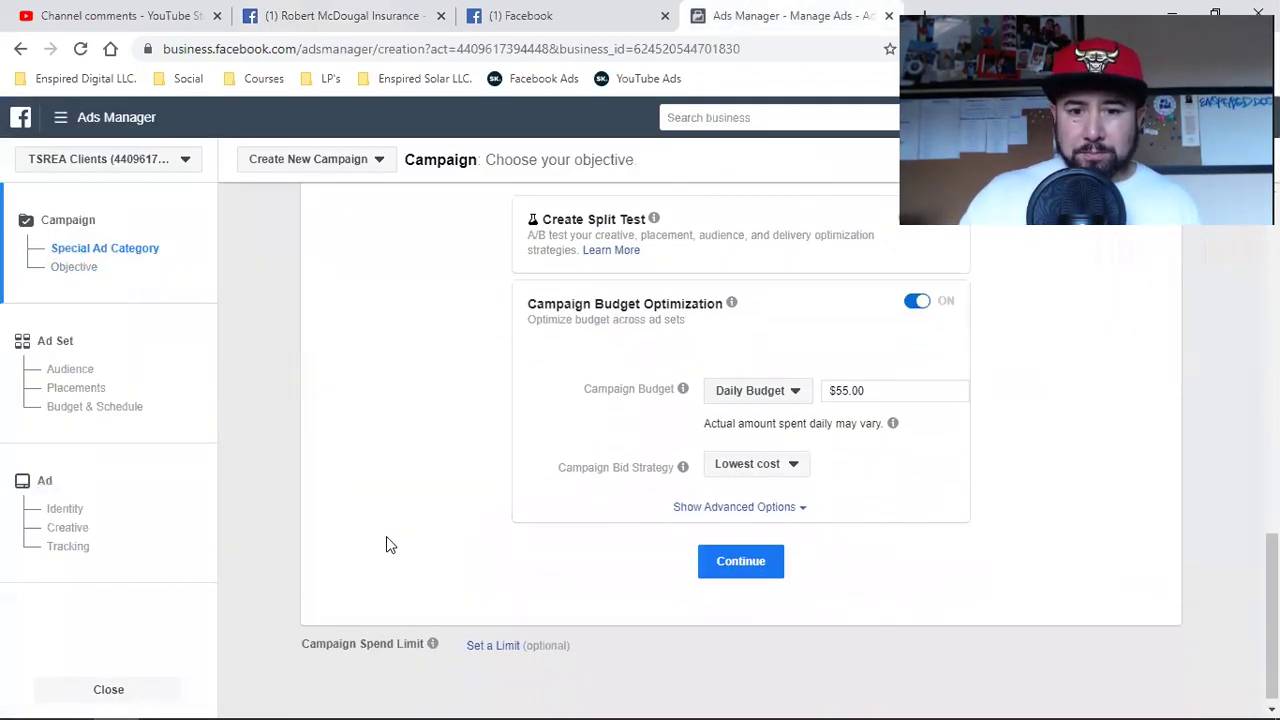
scroll(891, 514, "up", 2)
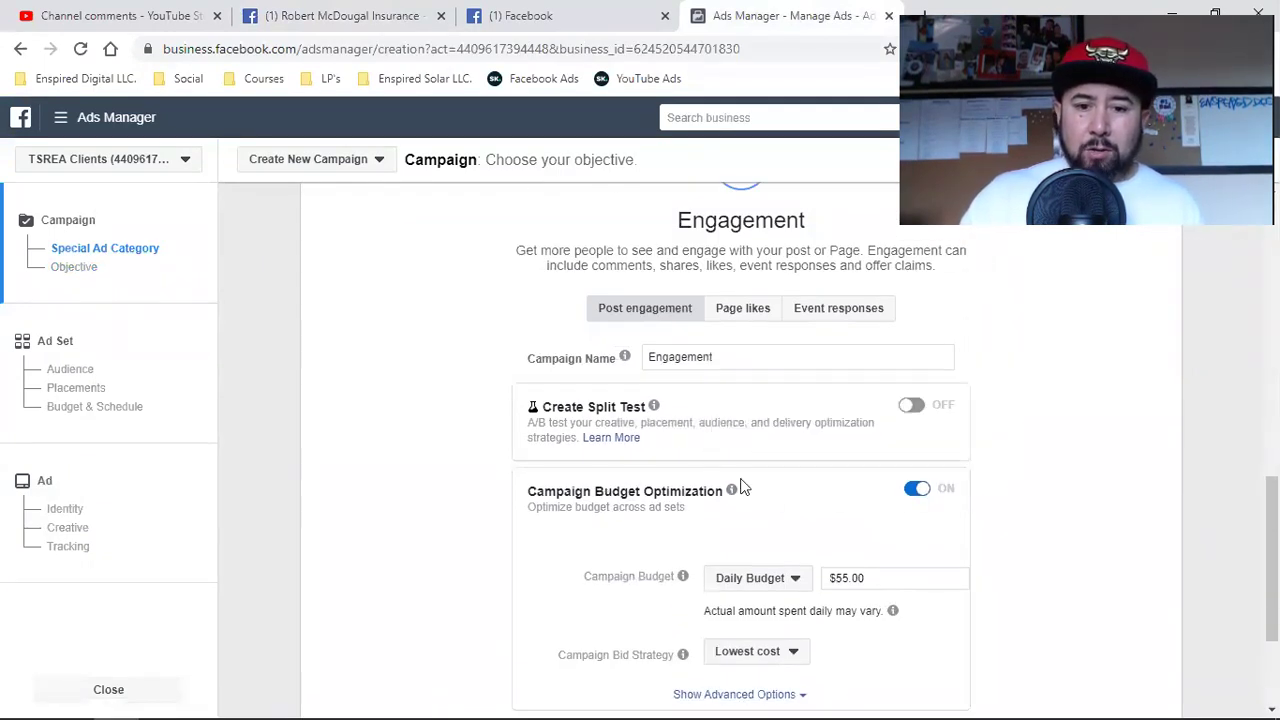
left_click(917, 492)
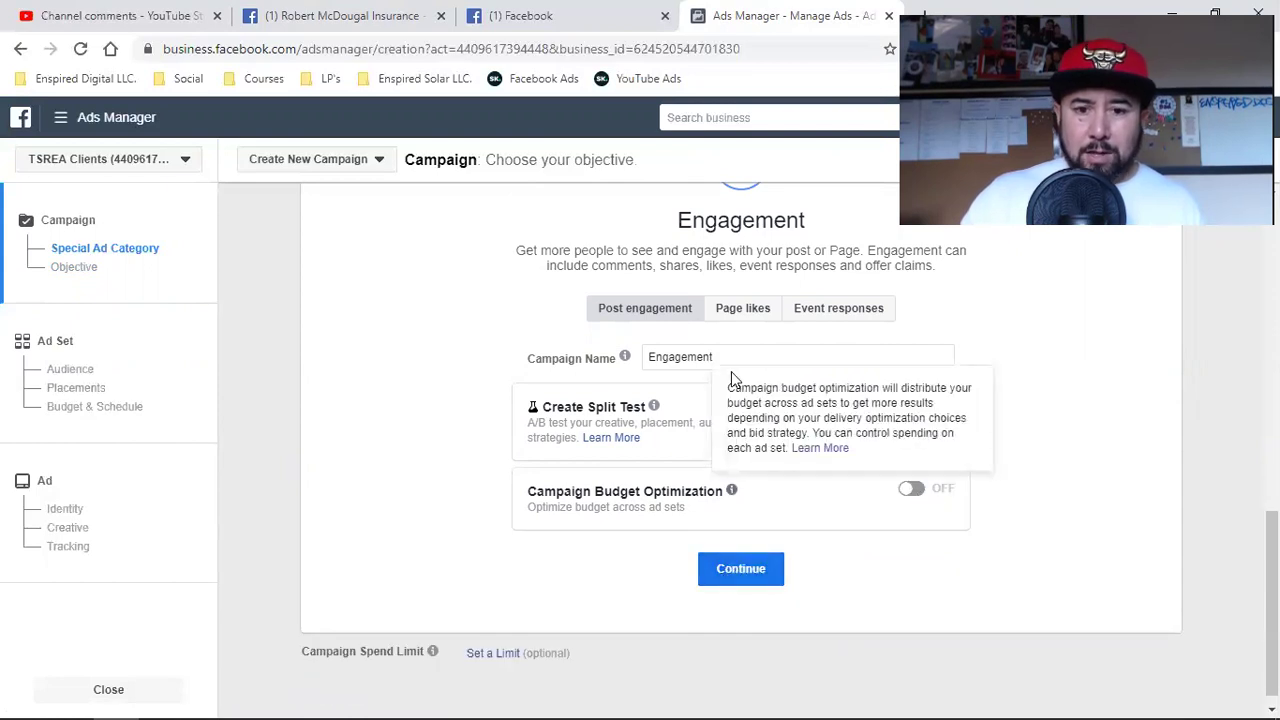
left_click(744, 584)
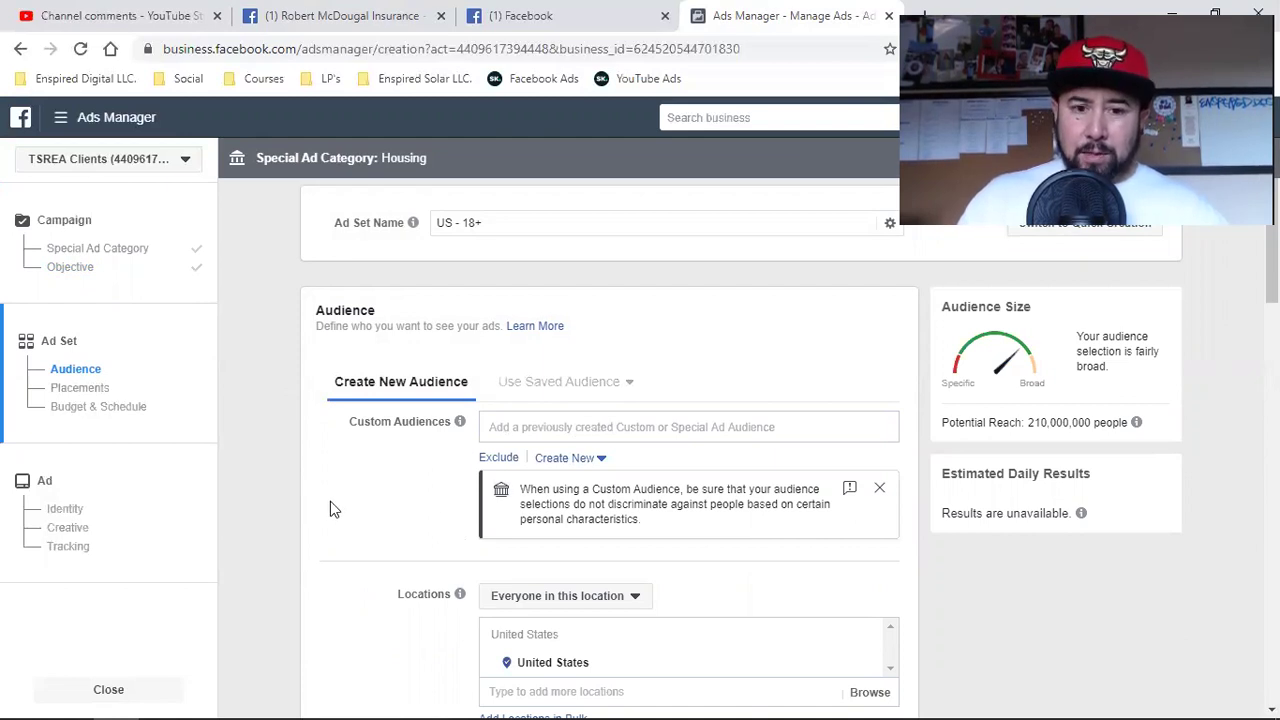
Remove United States from the audience locations and target people who live in this location.
scroll(335, 505, "down", 2)
left_click(865, 501)
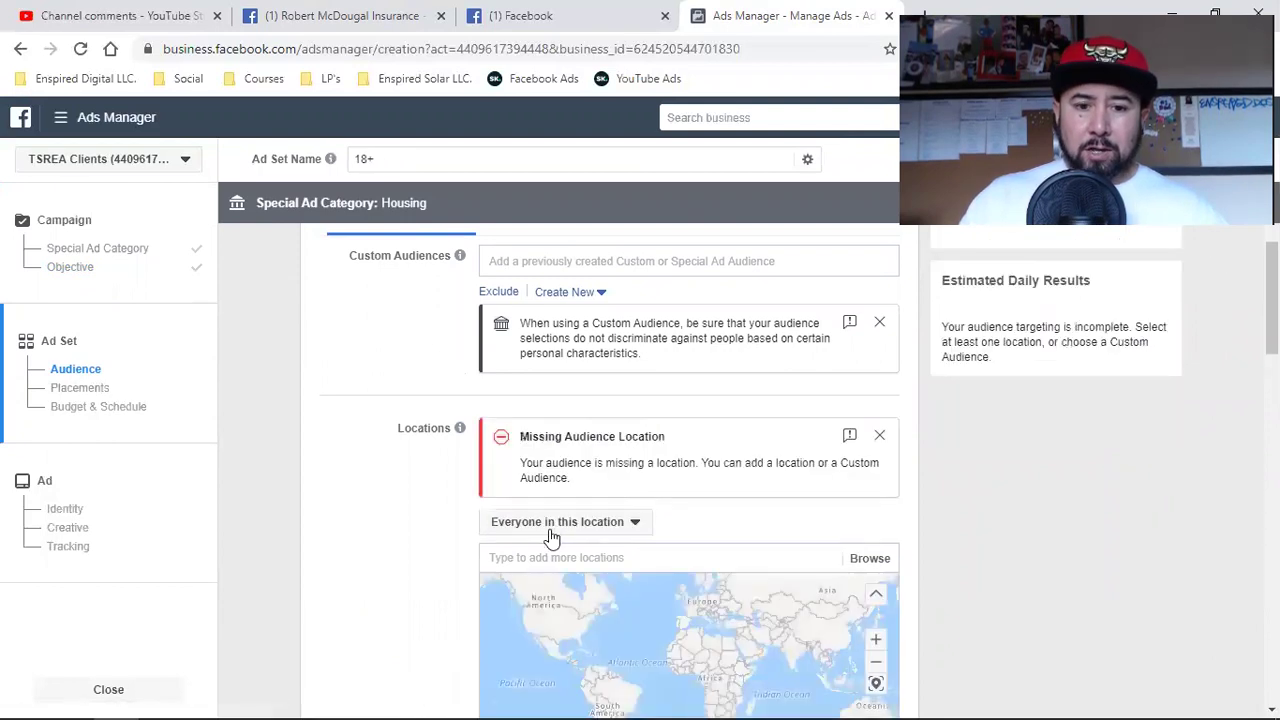
left_click(551, 535)
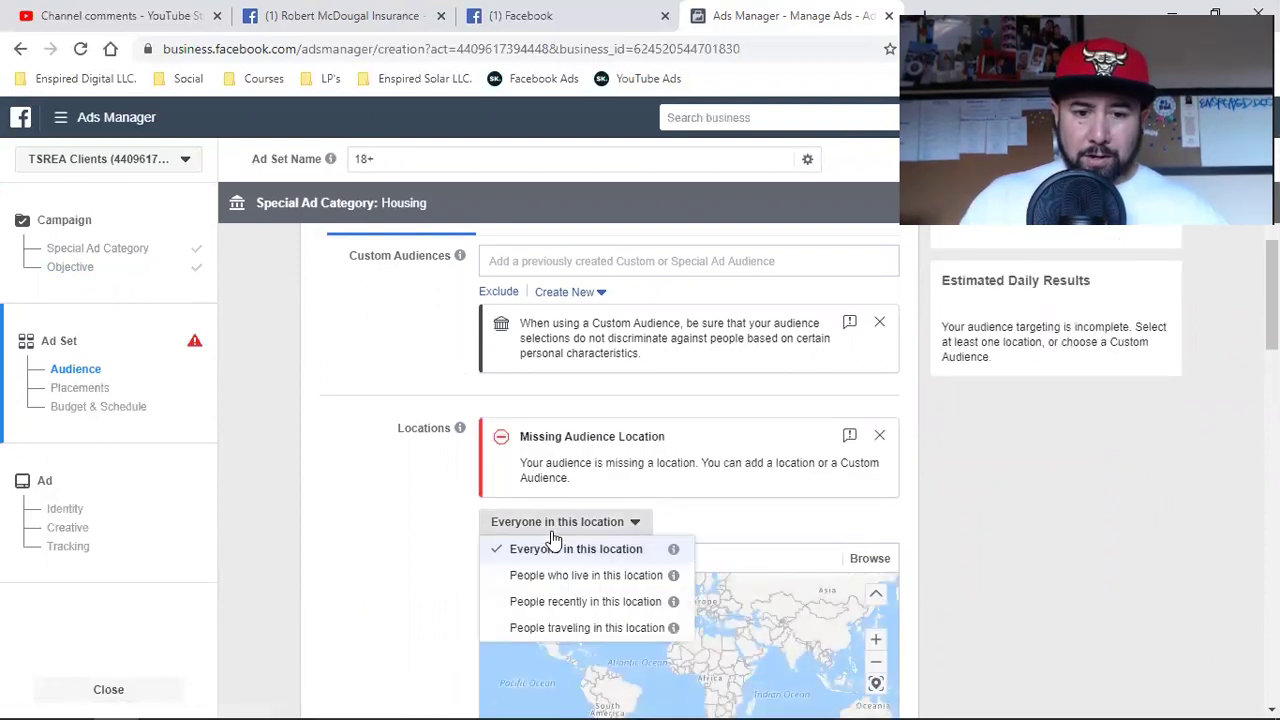
left_click(634, 577)
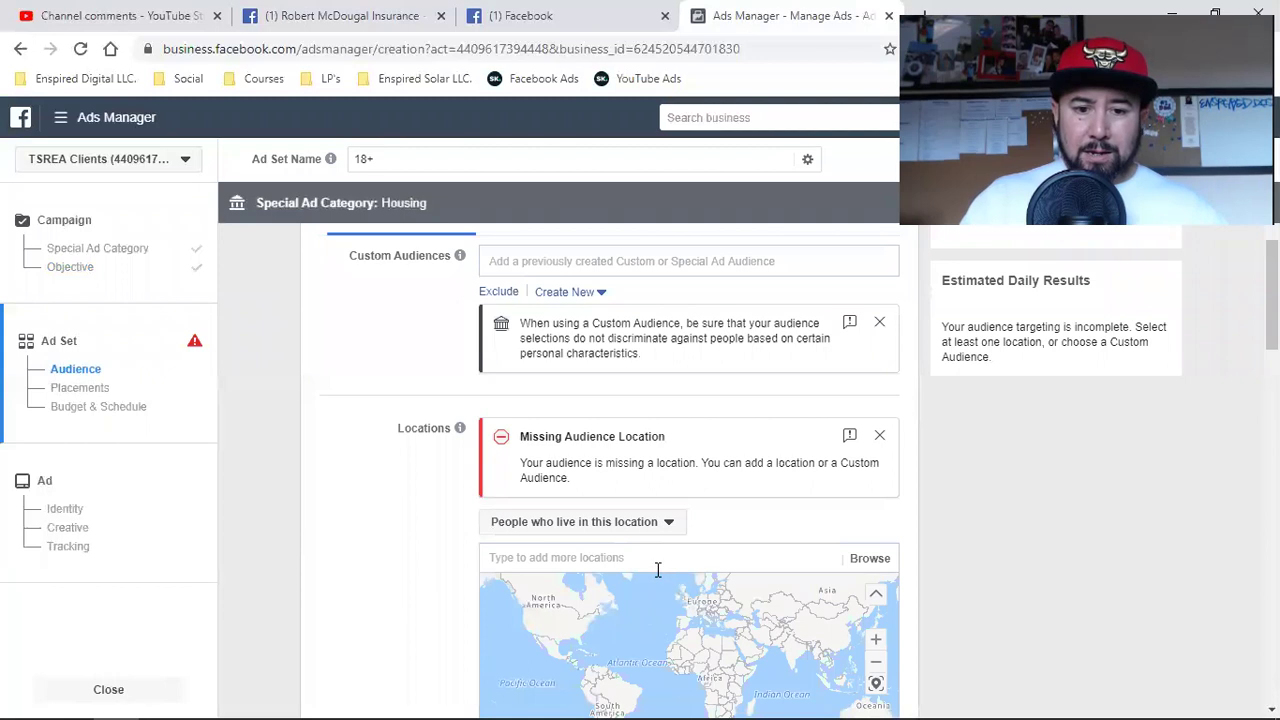
Try to find the audience location by searching for "norman" and "oaklah".
left_click(658, 569)
type("norman")
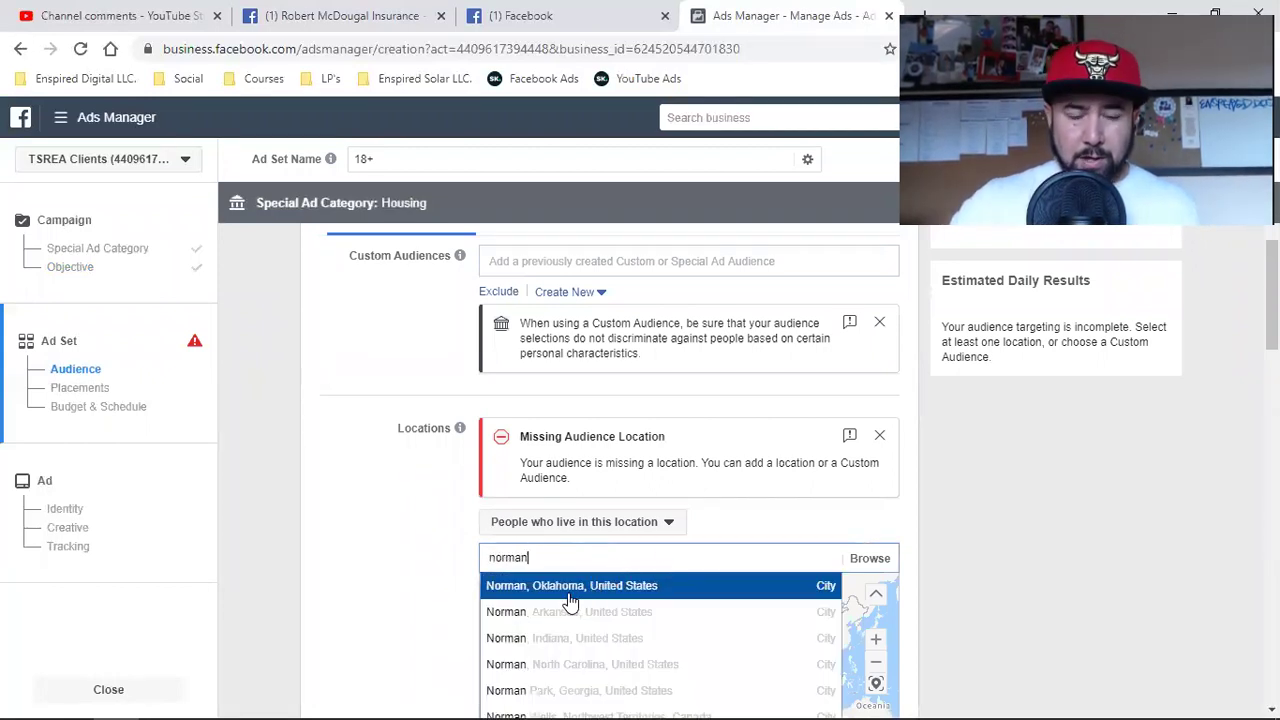
double_click(516, 558)
type("oakl")
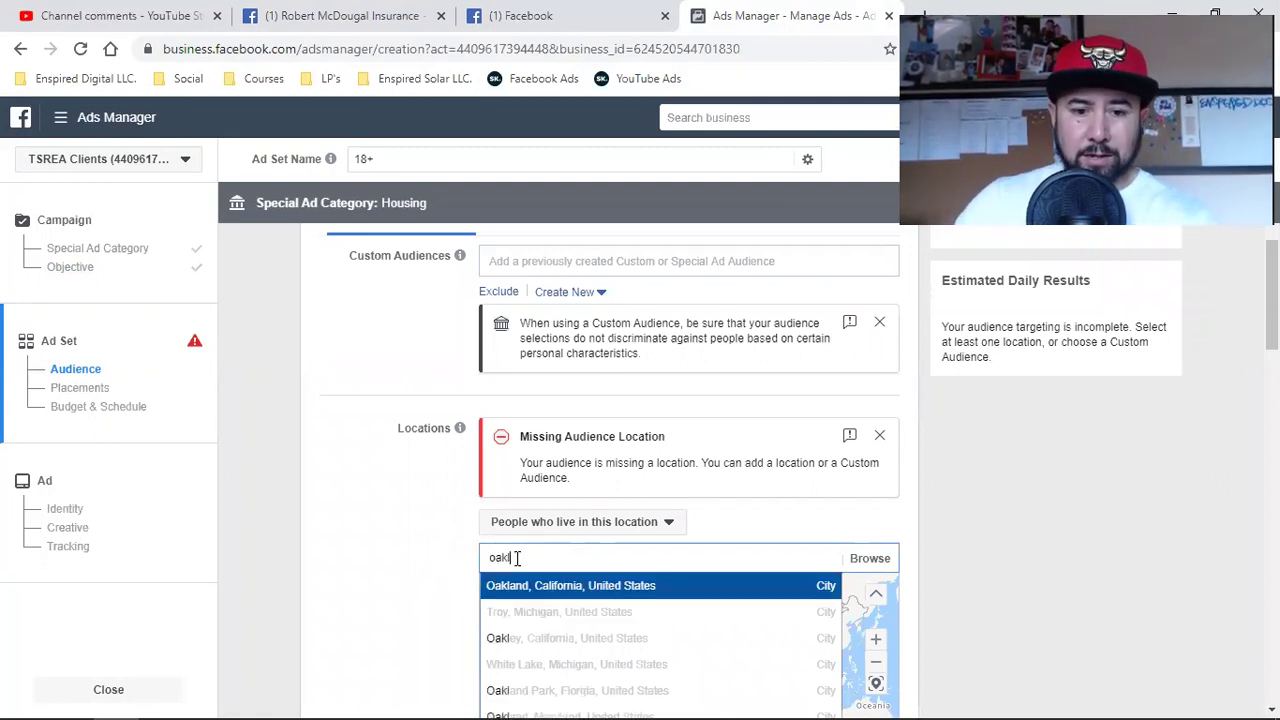
type("ah")
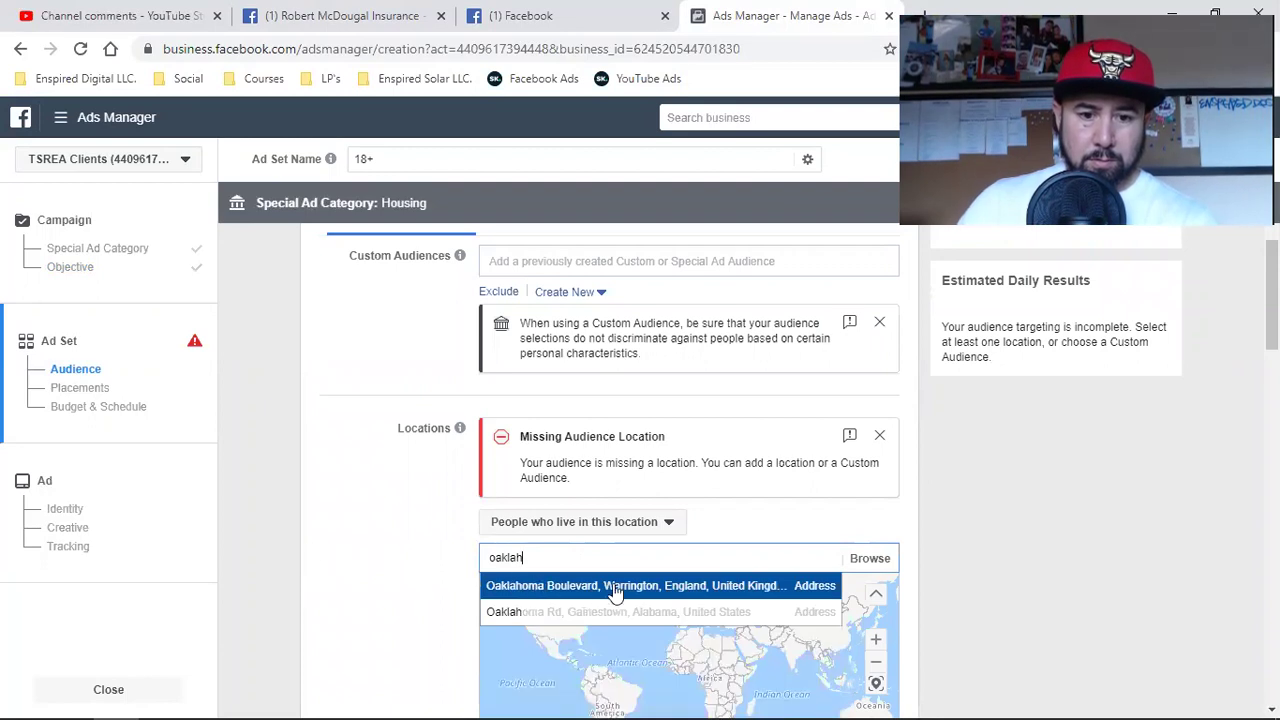
Copy the state name from the insurance page's address and add Oklahoma, United States as the audience location in Ads Manager.
left_click(335, 15)
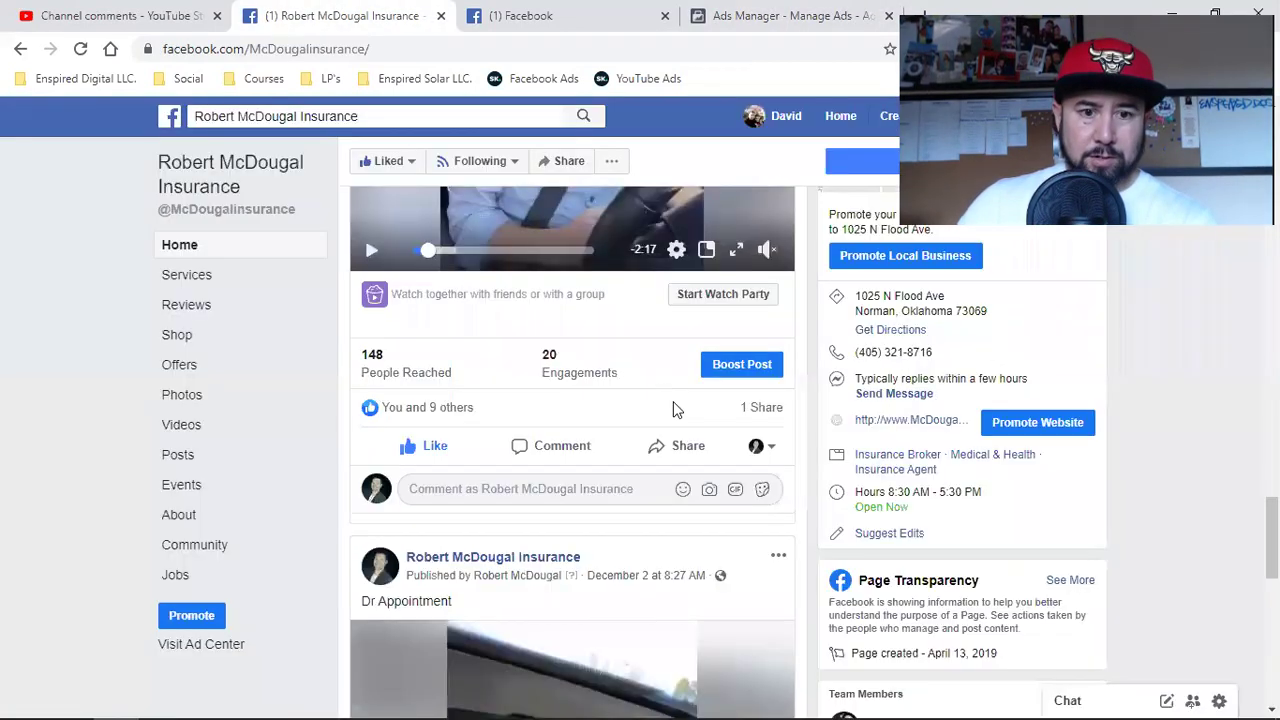
double_click(918, 311)
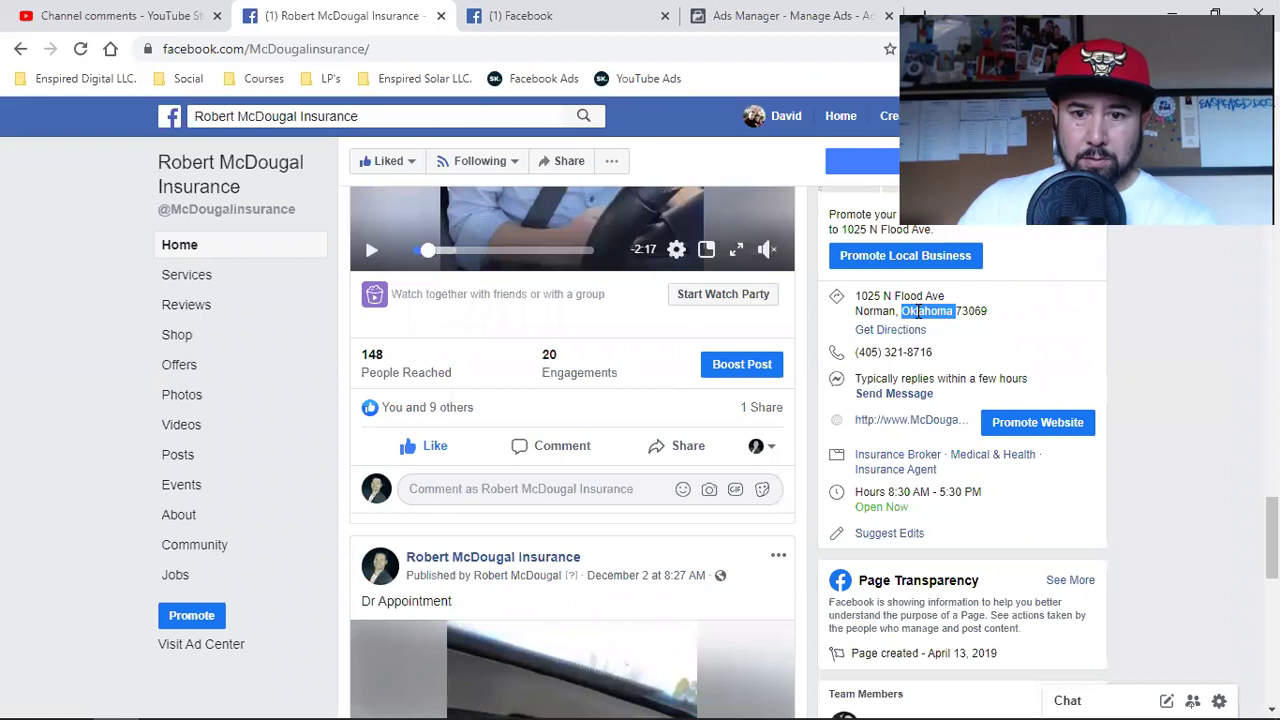
right_click(922, 313)
left_click(928, 325)
left_click(720, 16)
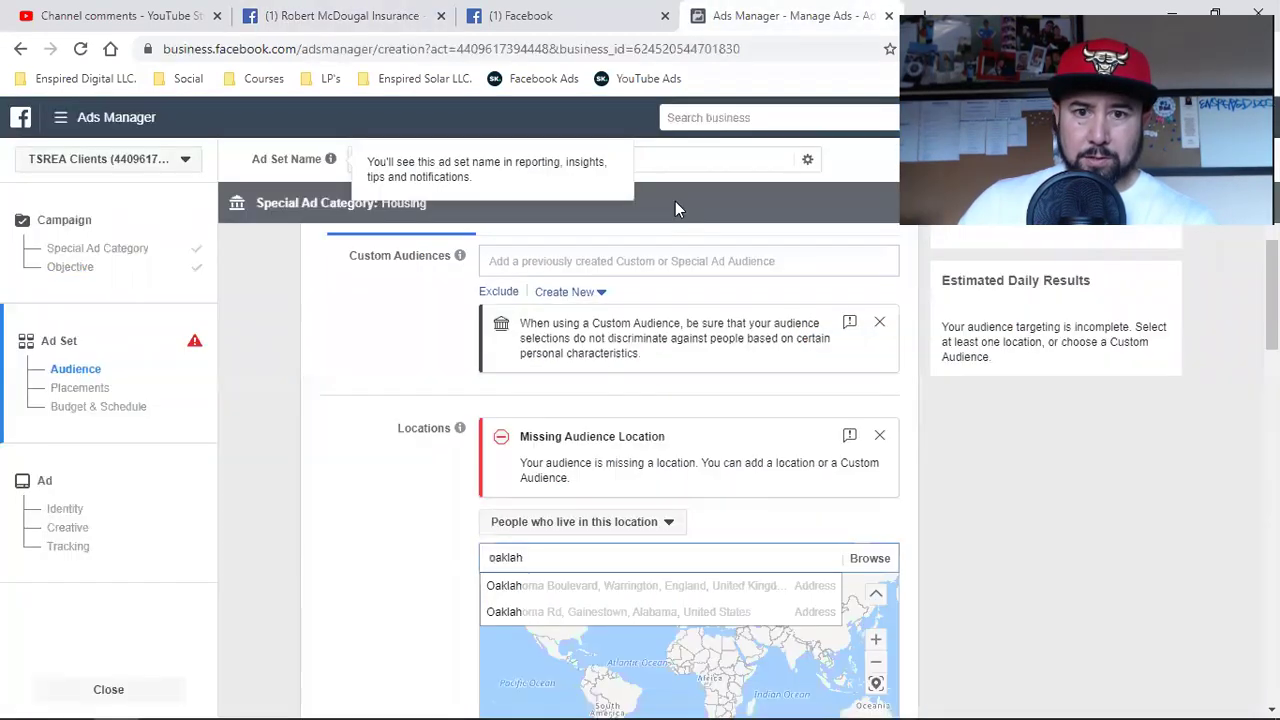
double_click(534, 558)
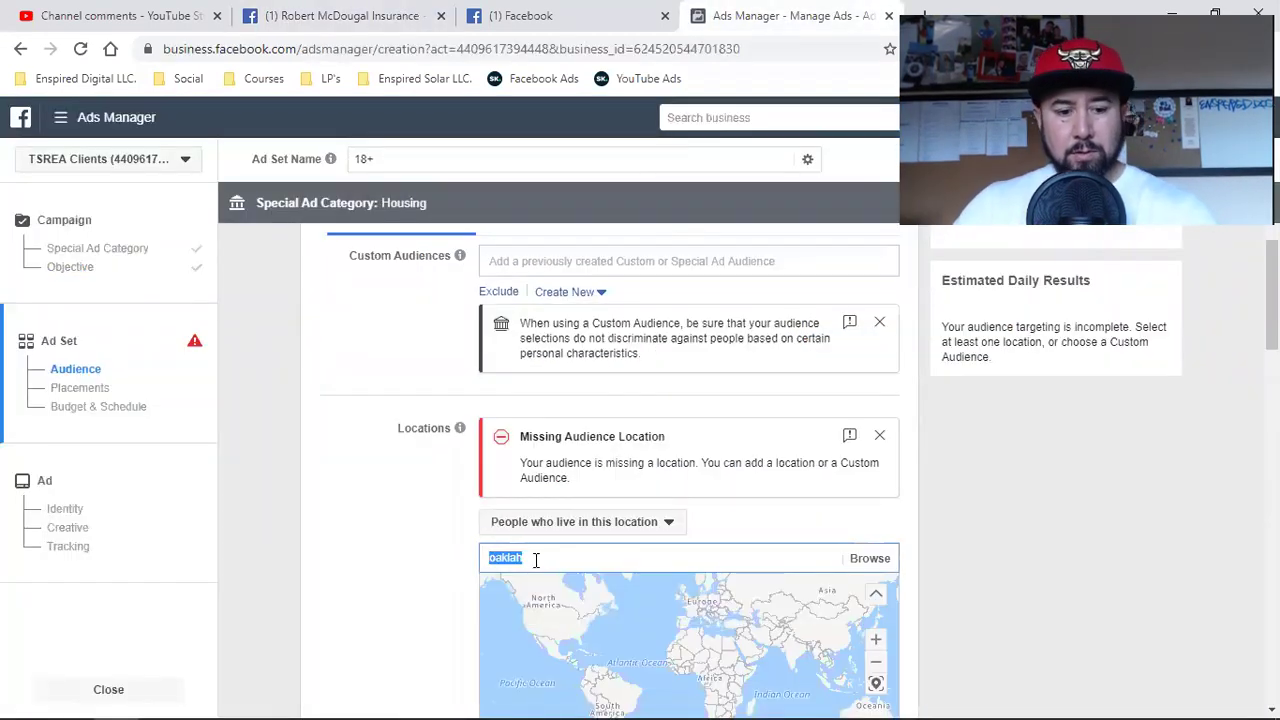
key("ctrl+v")
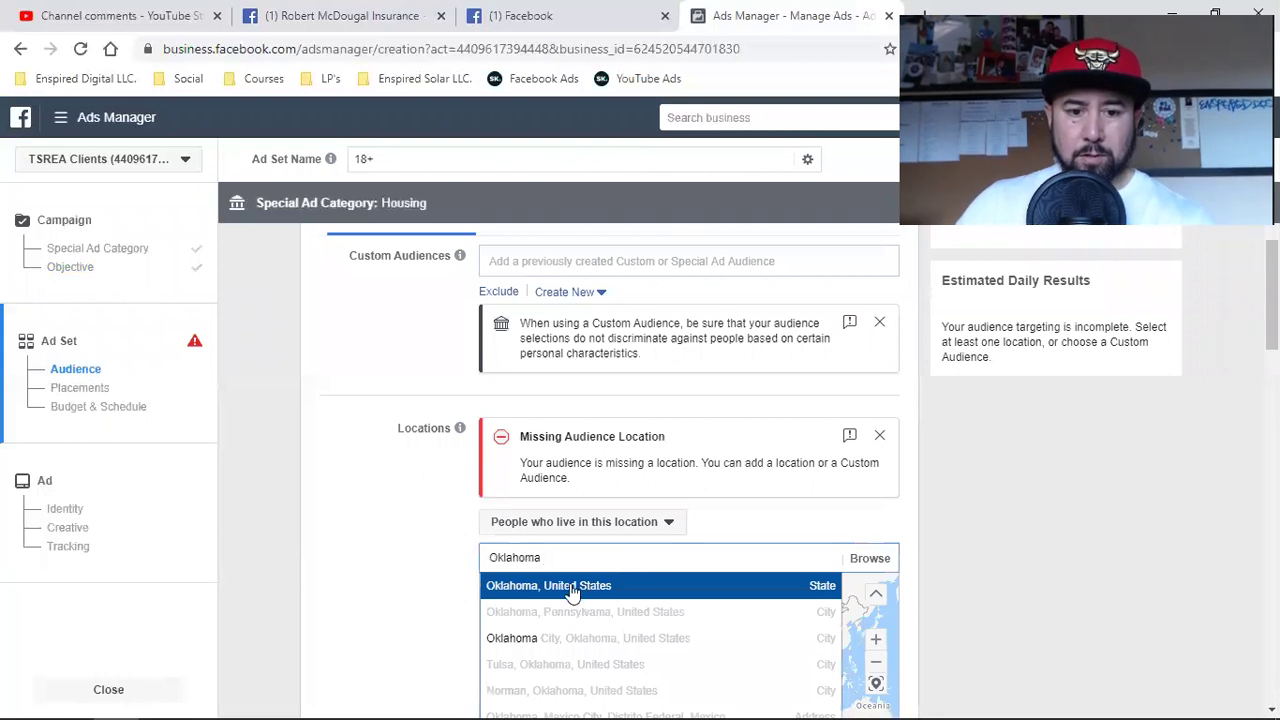
left_click(560, 586)
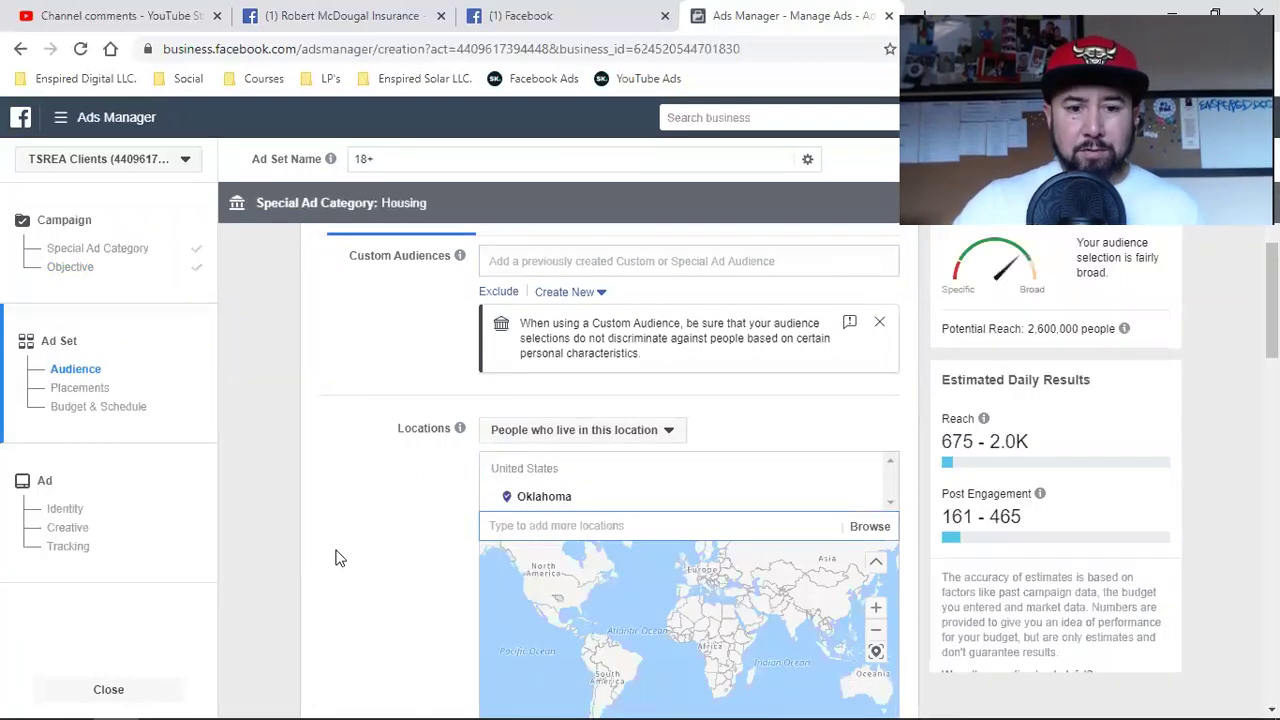
Set the audience language to English (All).
scroll(337, 557, "down", 5)
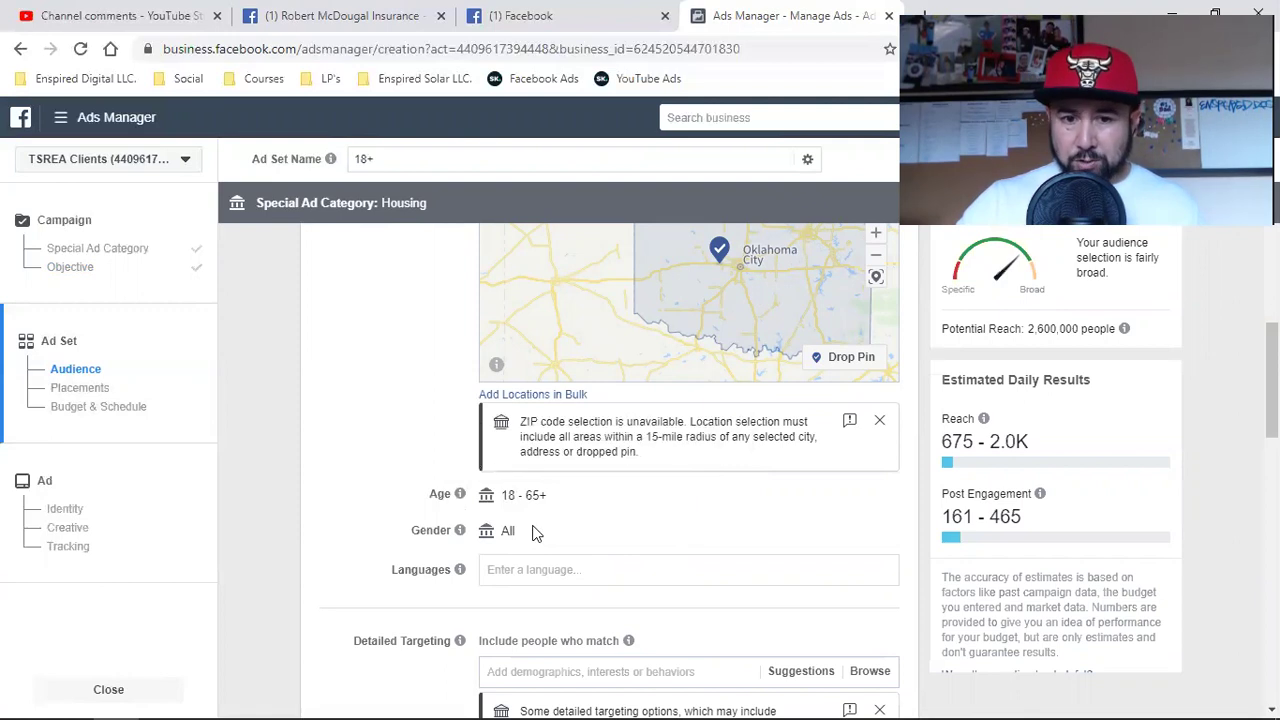
left_click(549, 567)
type("en")
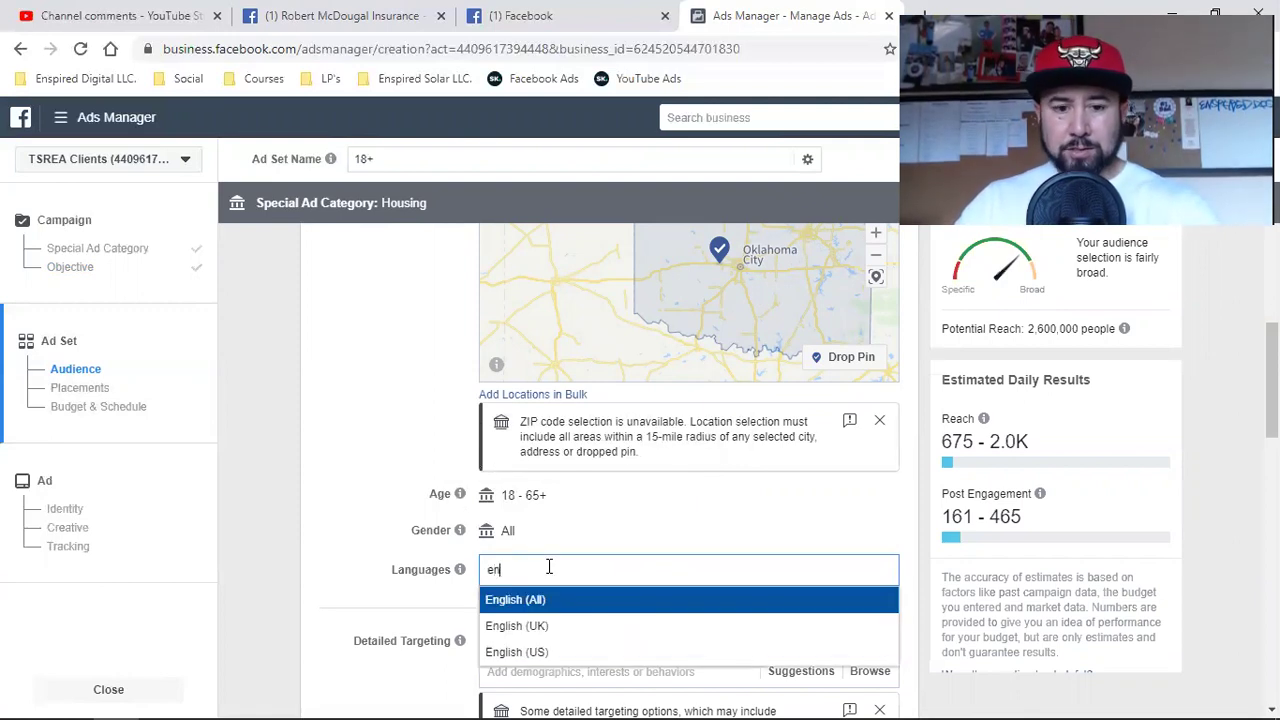
left_click(503, 600)
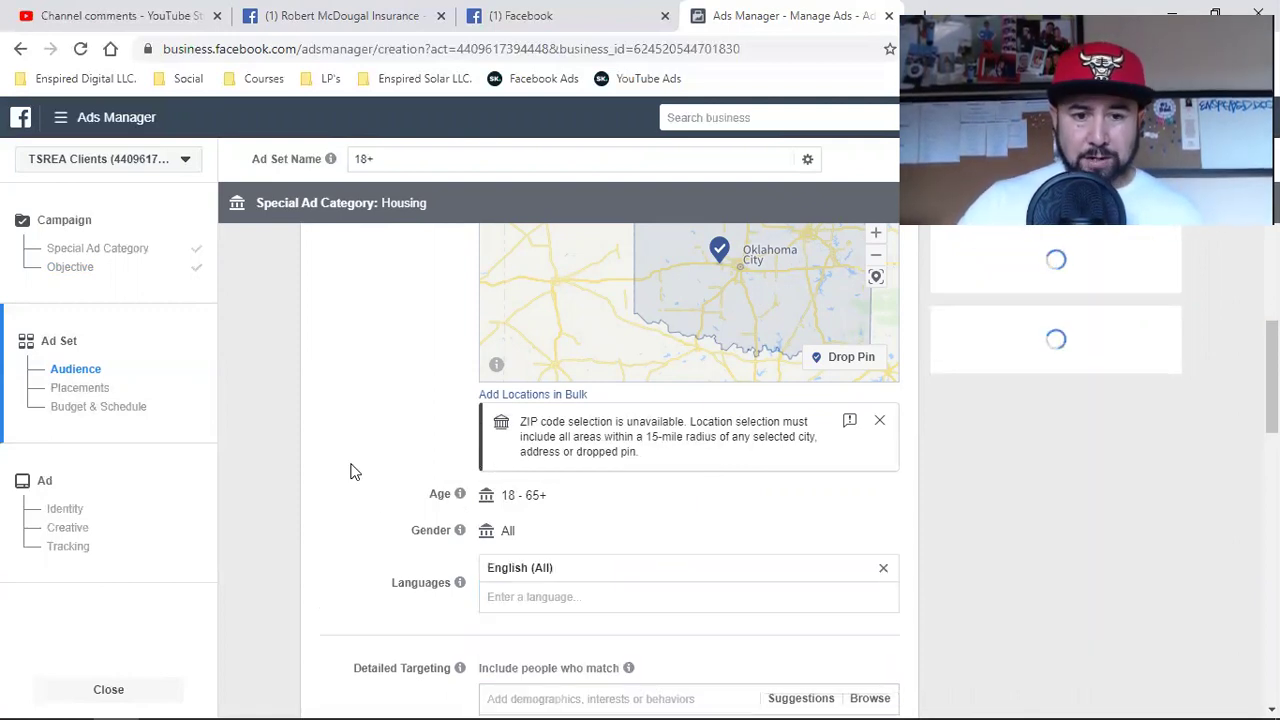
Leave detailed targeting empty and add a connection that excludes people who like the insurance page.
scroll(352, 470, "down", 2)
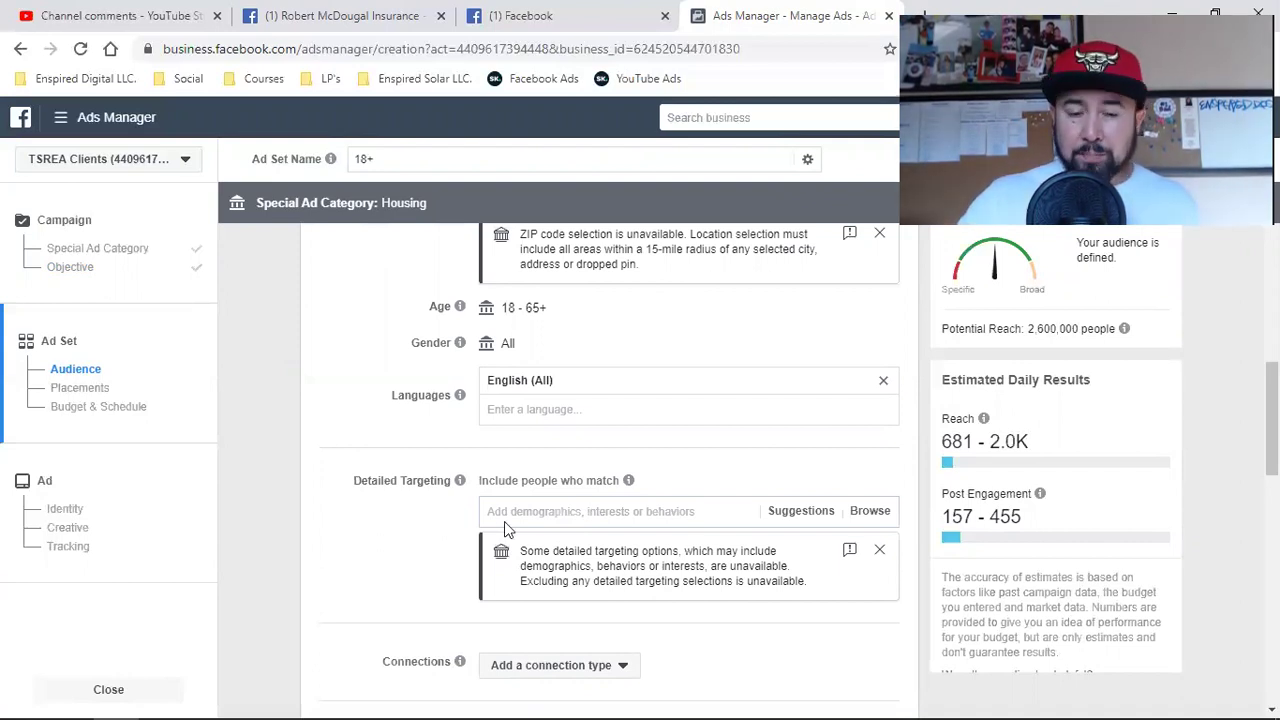
double_click(382, 482)
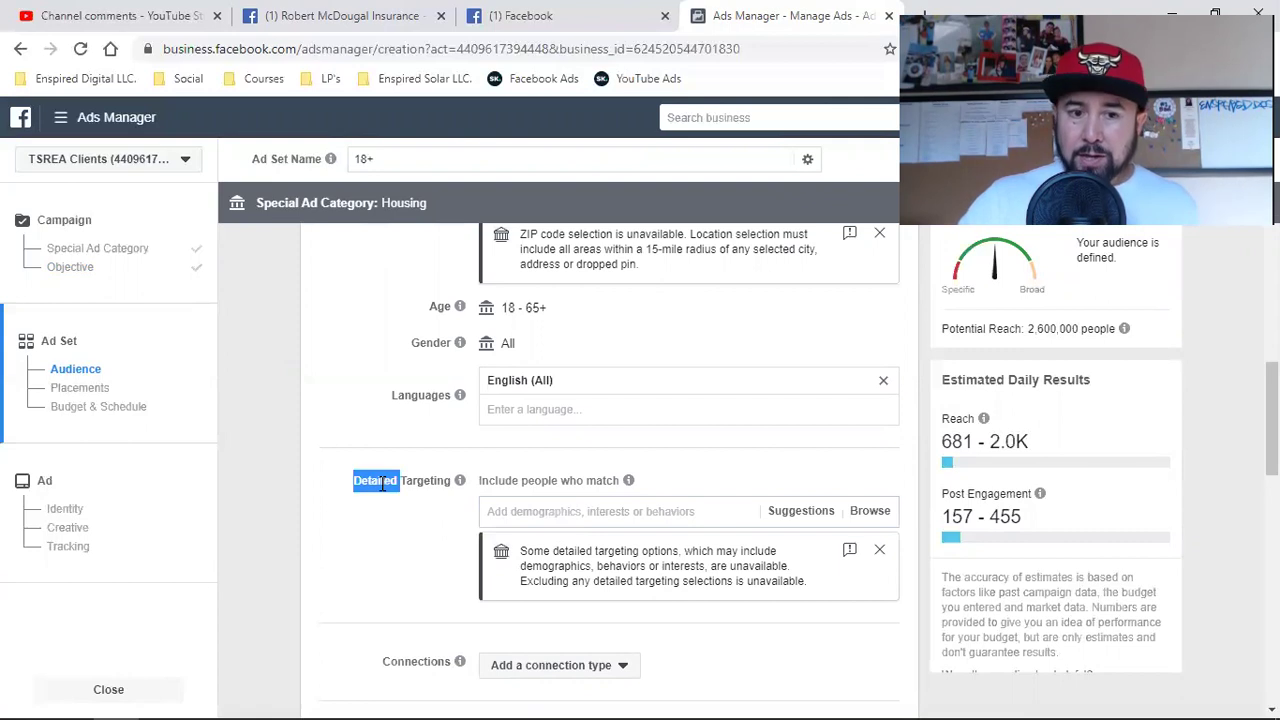
left_click(380, 533)
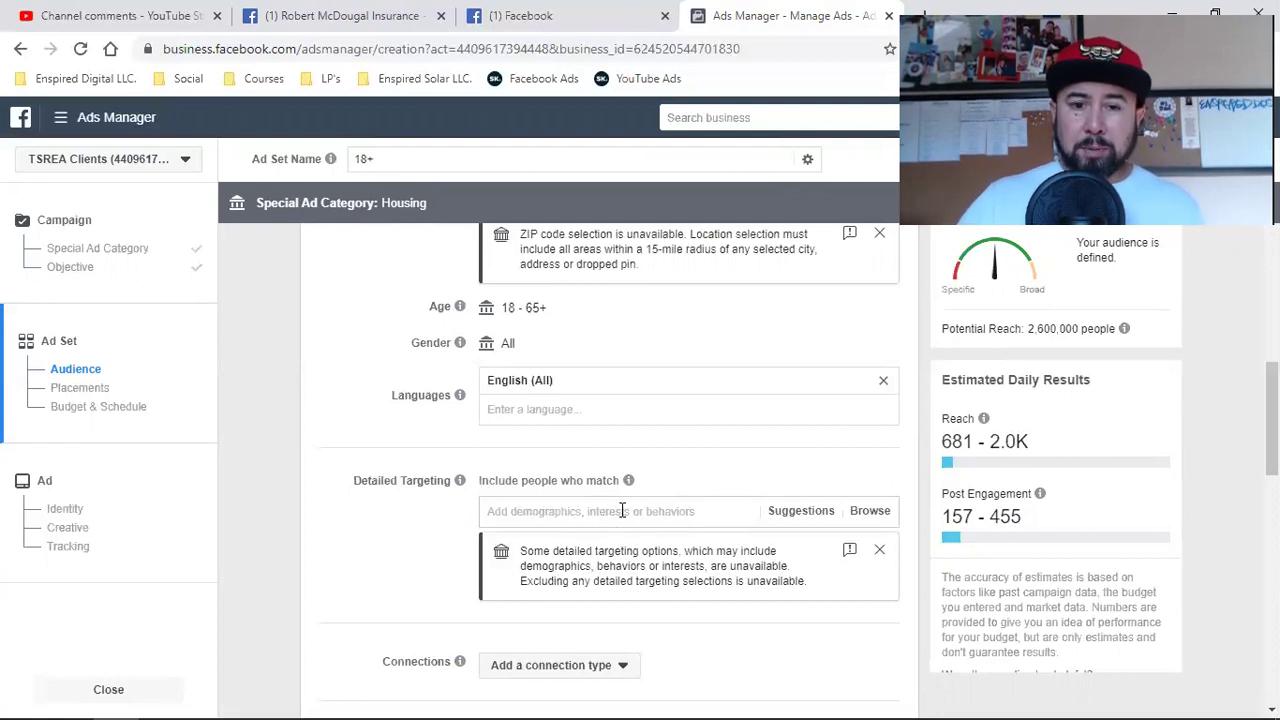
scroll(374, 560, "down", 4)
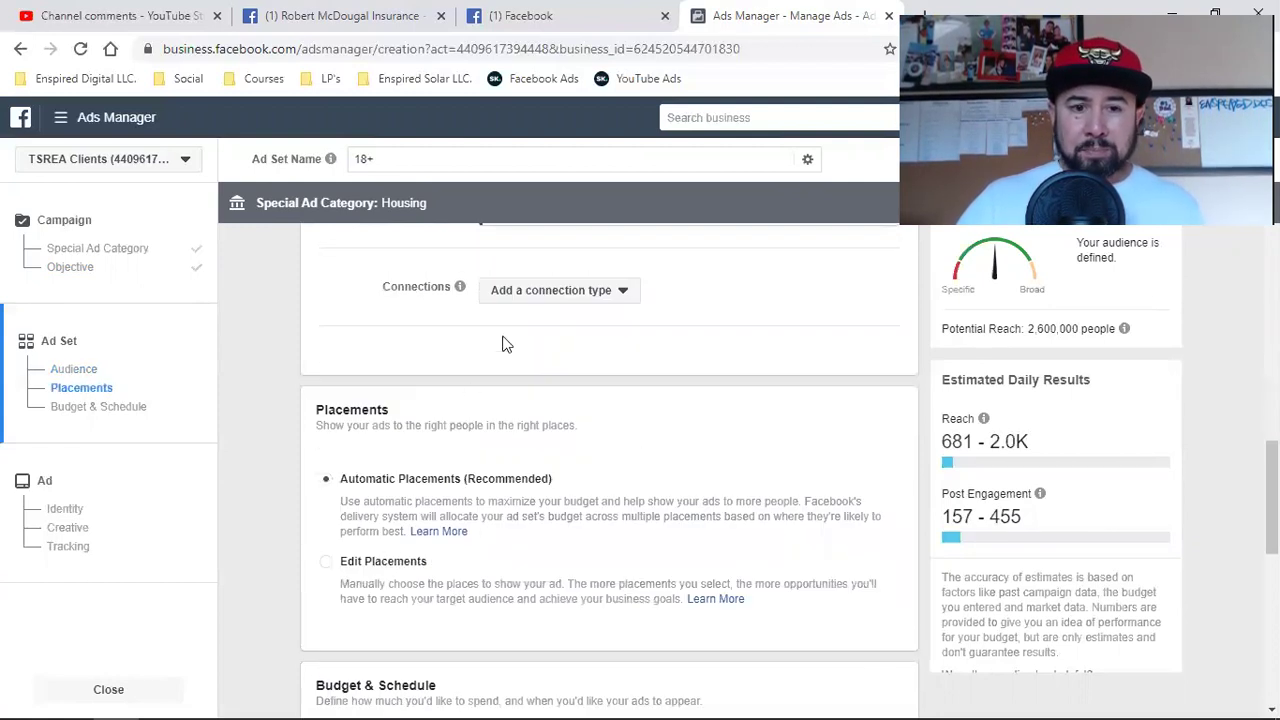
left_click(535, 295)
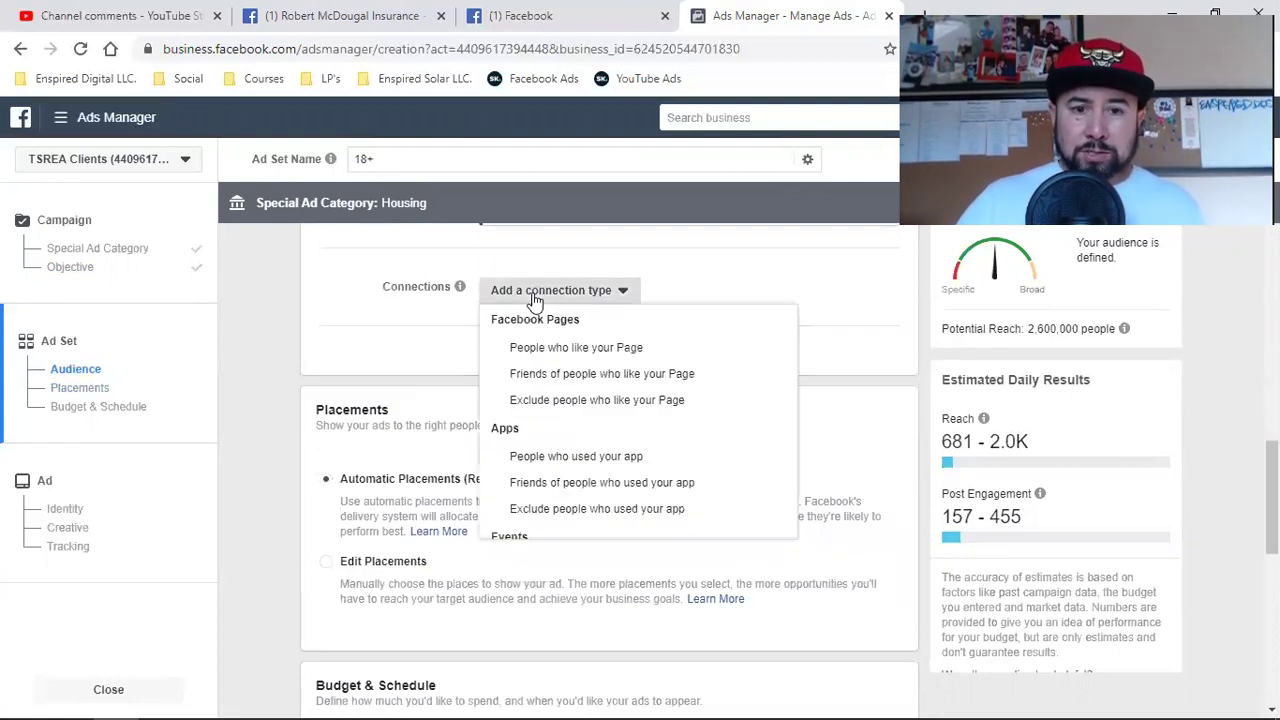
left_click(594, 401)
left_click(611, 362)
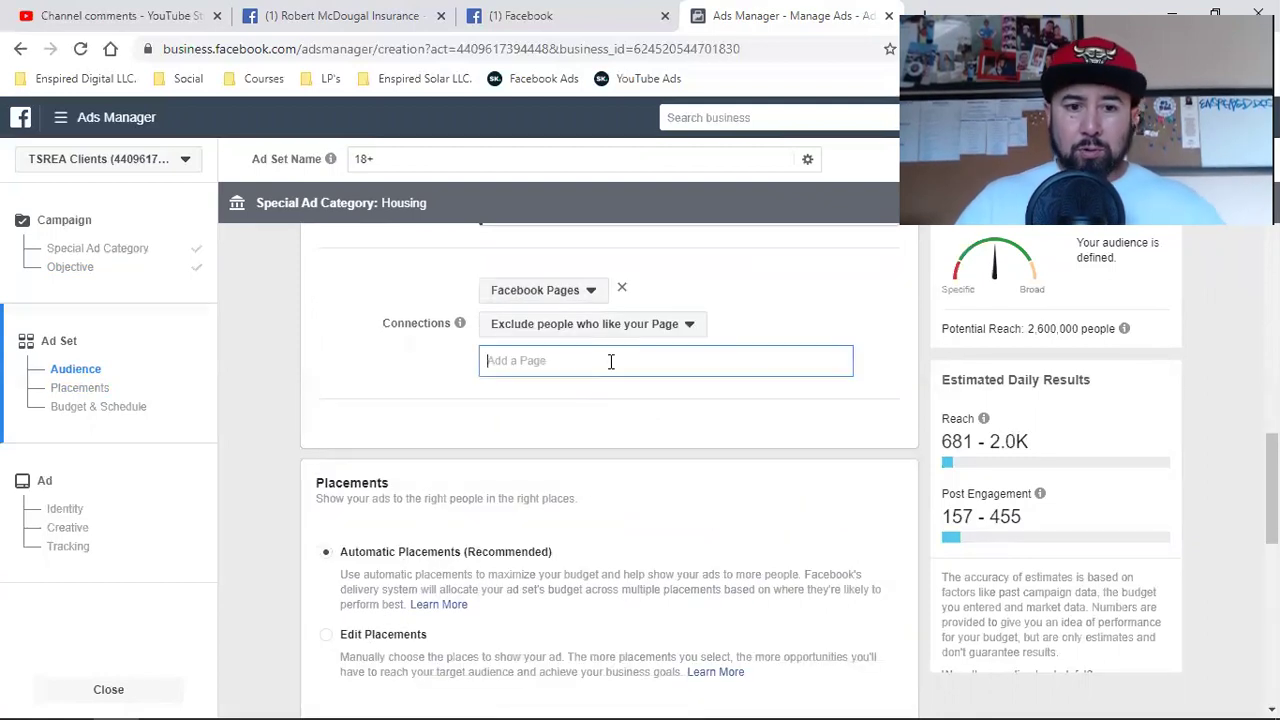
type("rob")
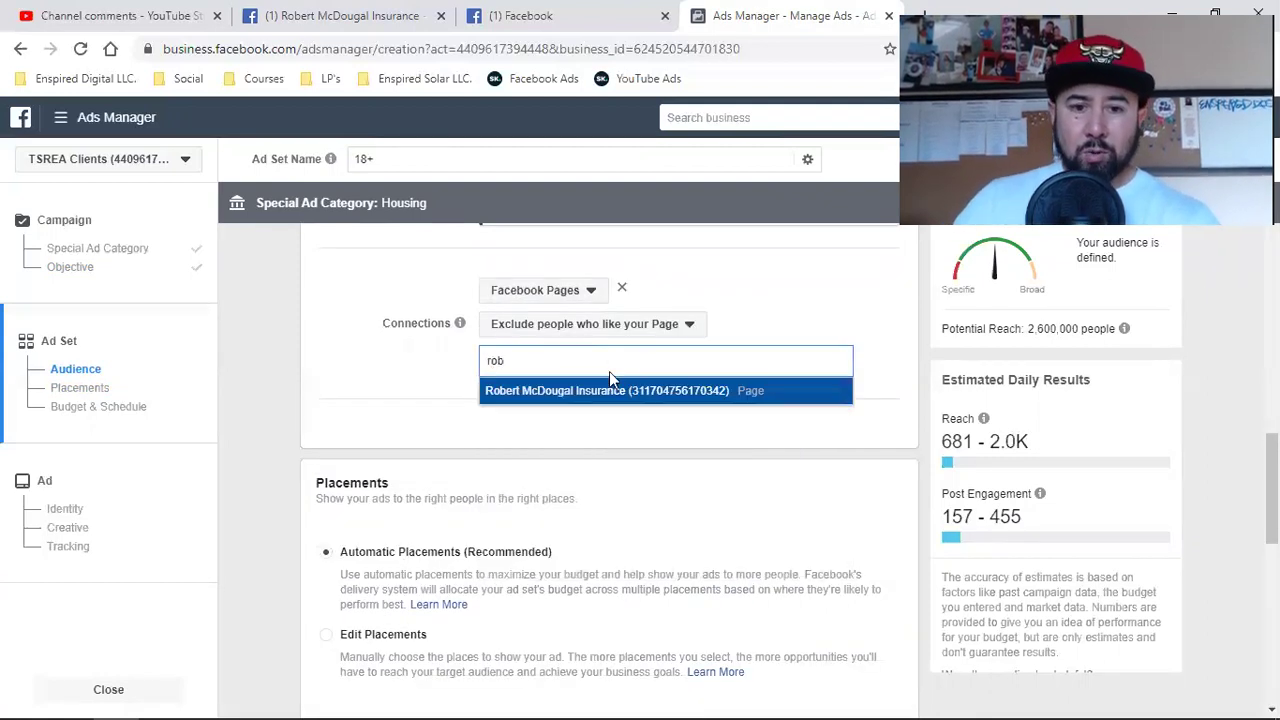
left_click(609, 391)
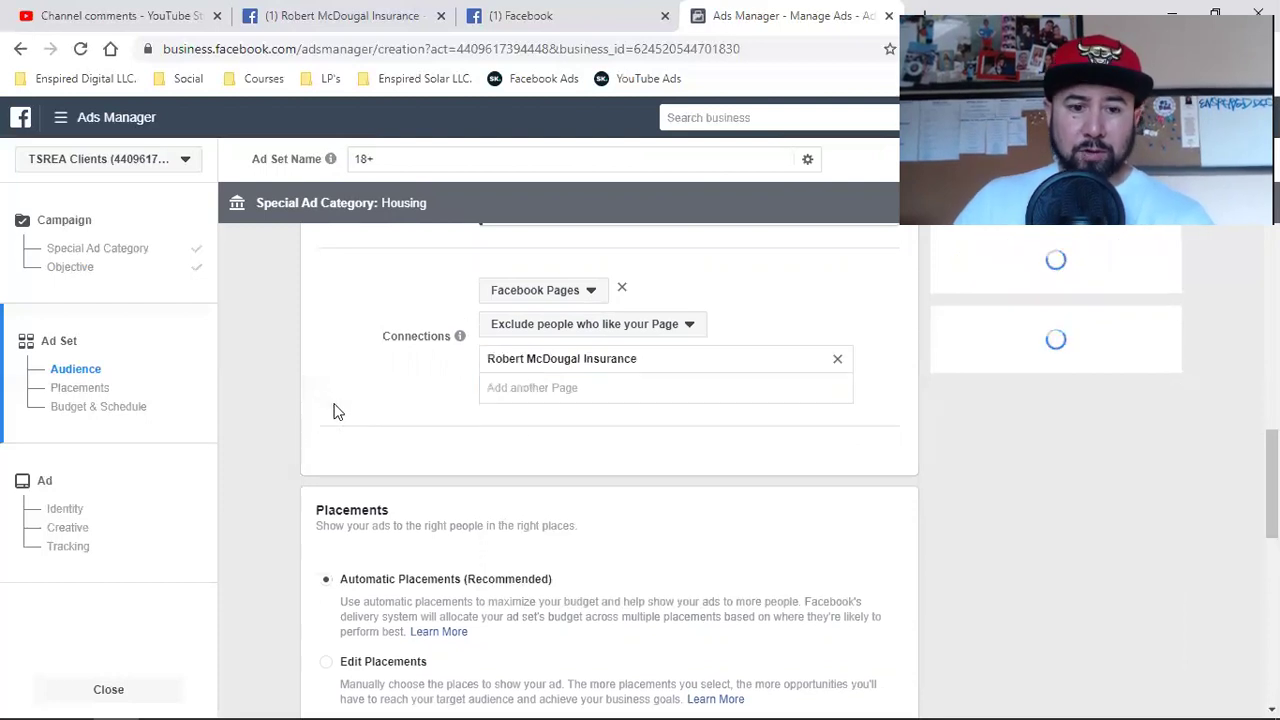
Keep automatic placements and set the ad set's daily budget to $5.00.
scroll(337, 411, "down", 2)
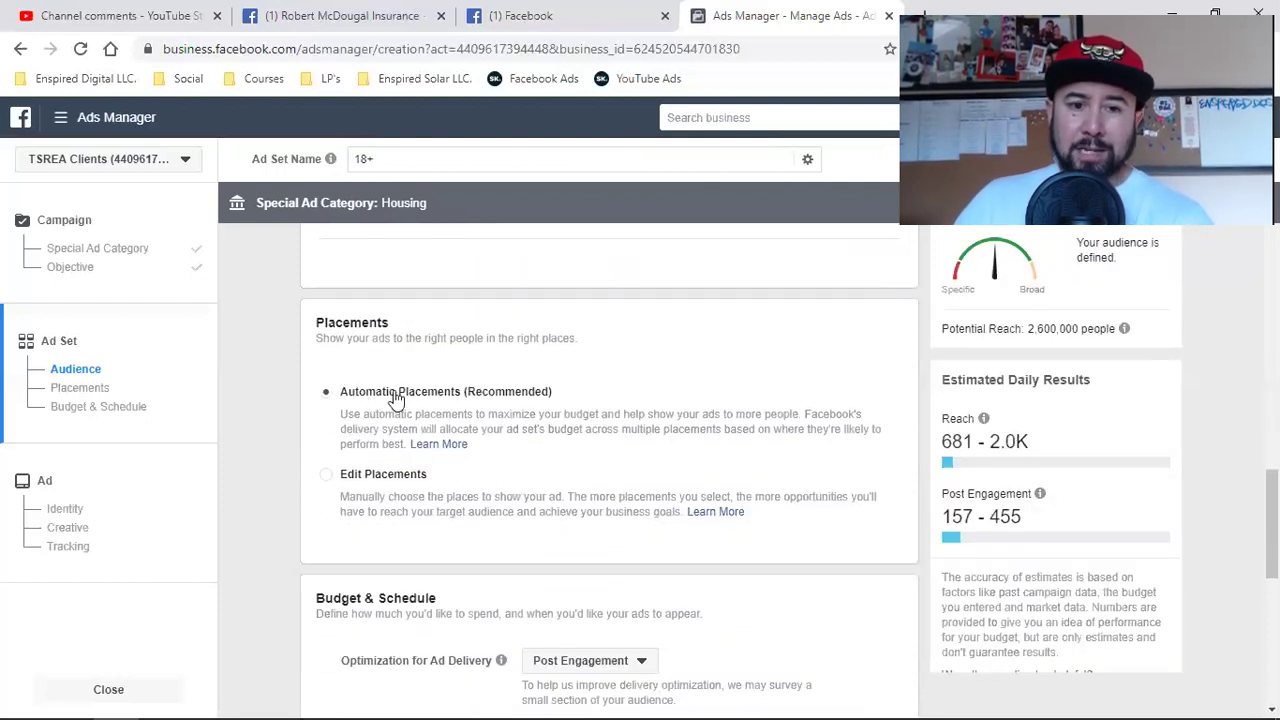
scroll(577, 487, "down", 2)
scroll(577, 487, "down", 2)
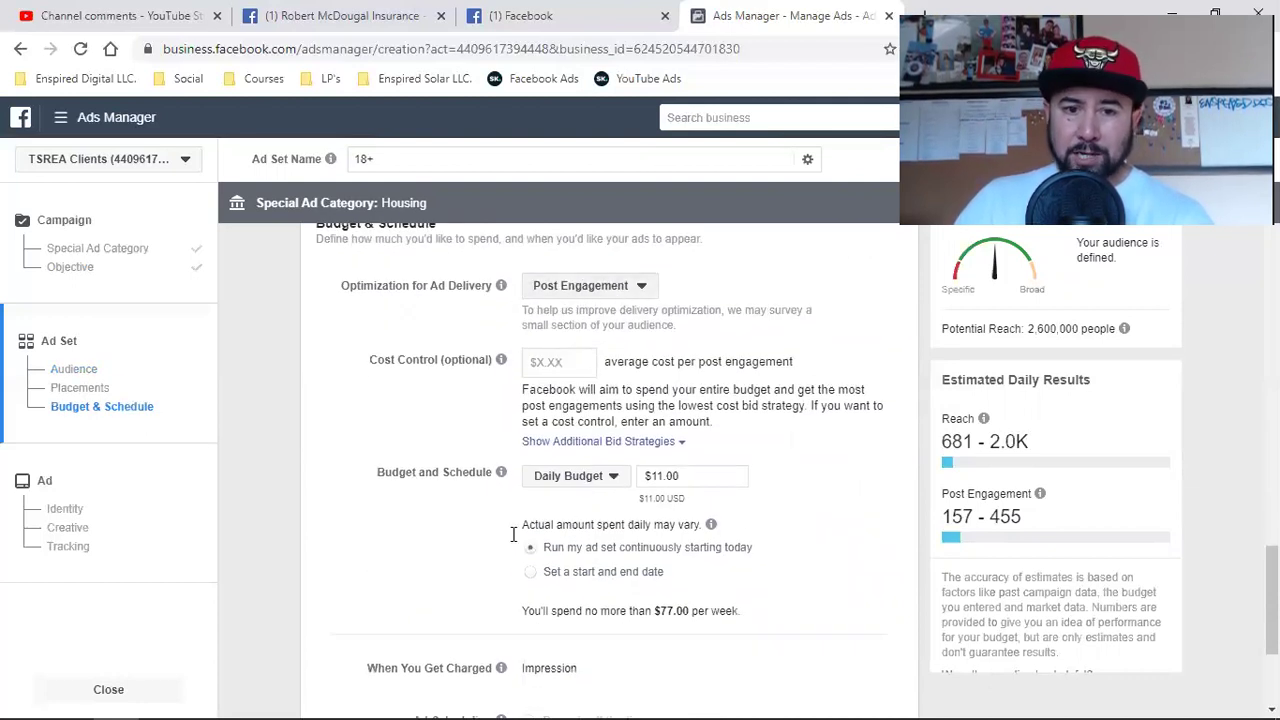
double_click(685, 482)
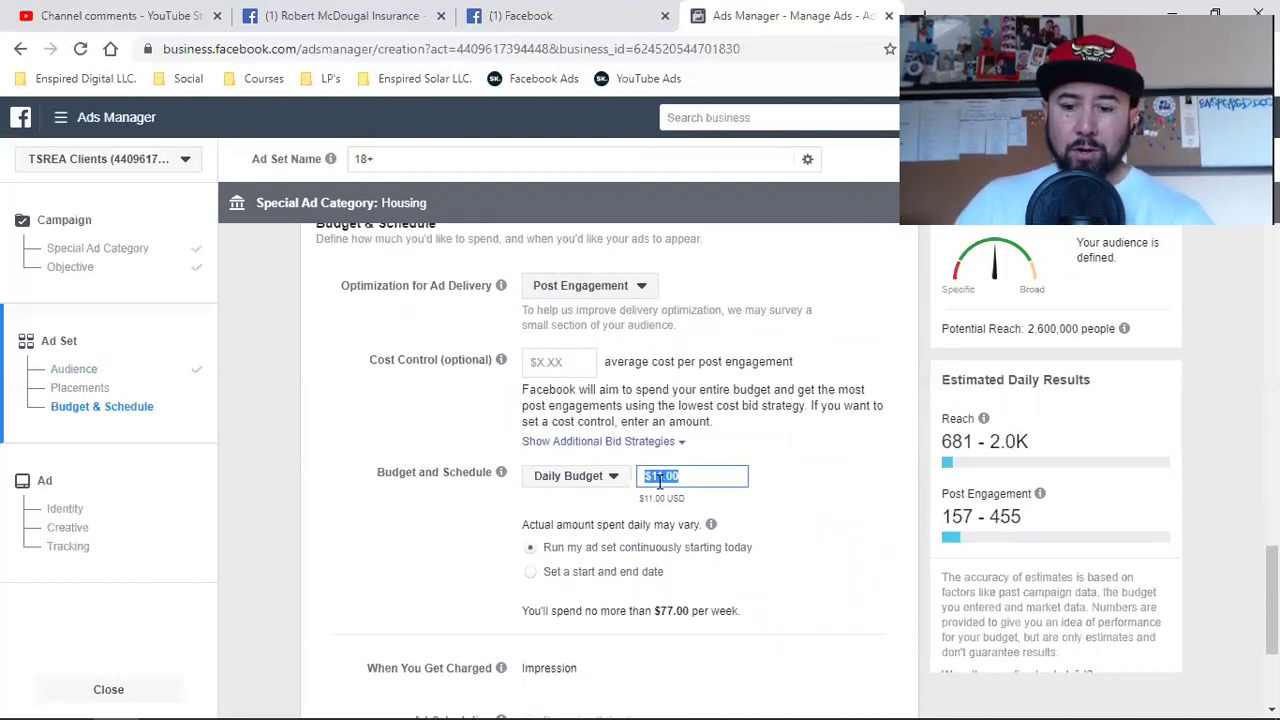
type("5")
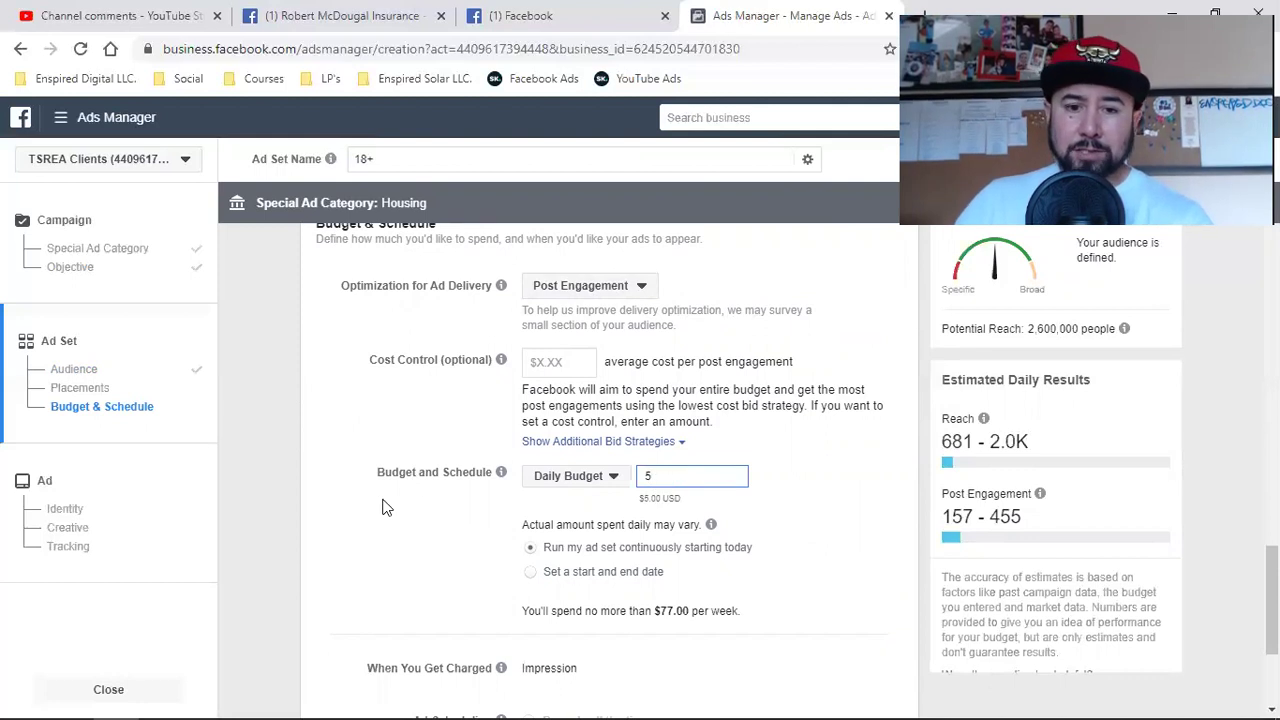
left_click(385, 507)
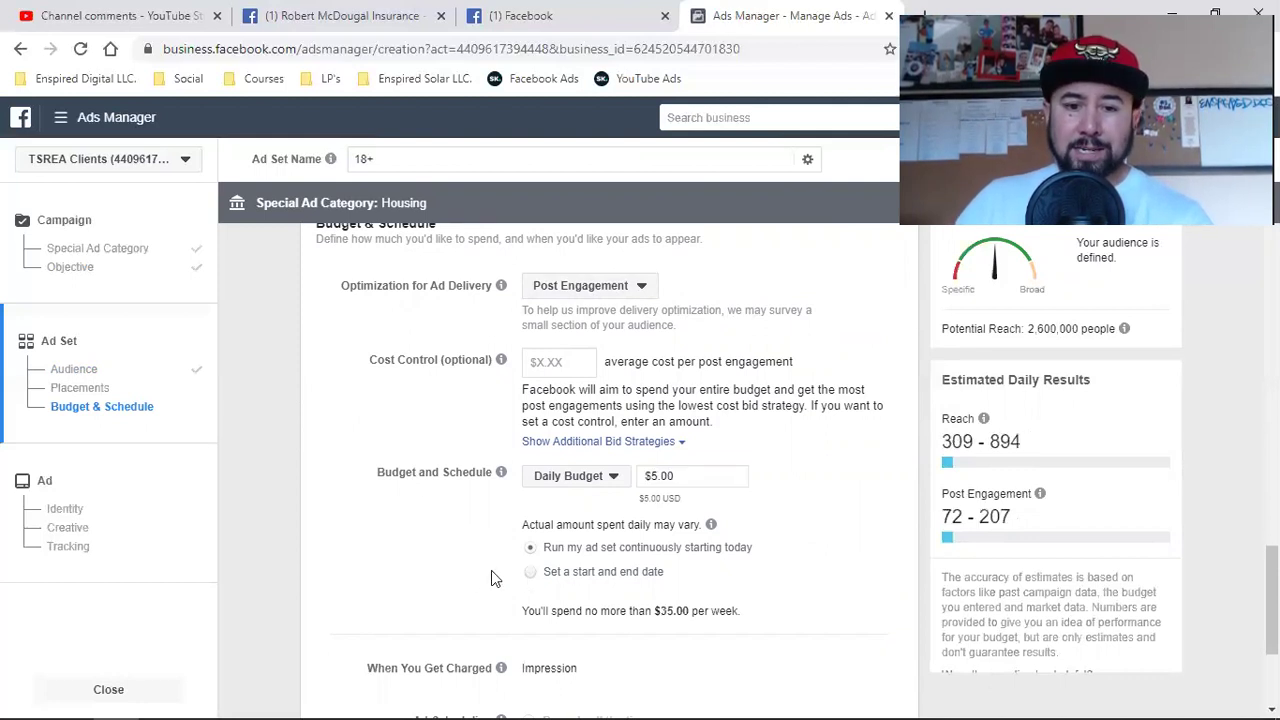
Schedule the ad set with a start and end date, and set the start time to 5:00 PM.
left_click(423, 574)
scroll(423, 574, "down", 2)
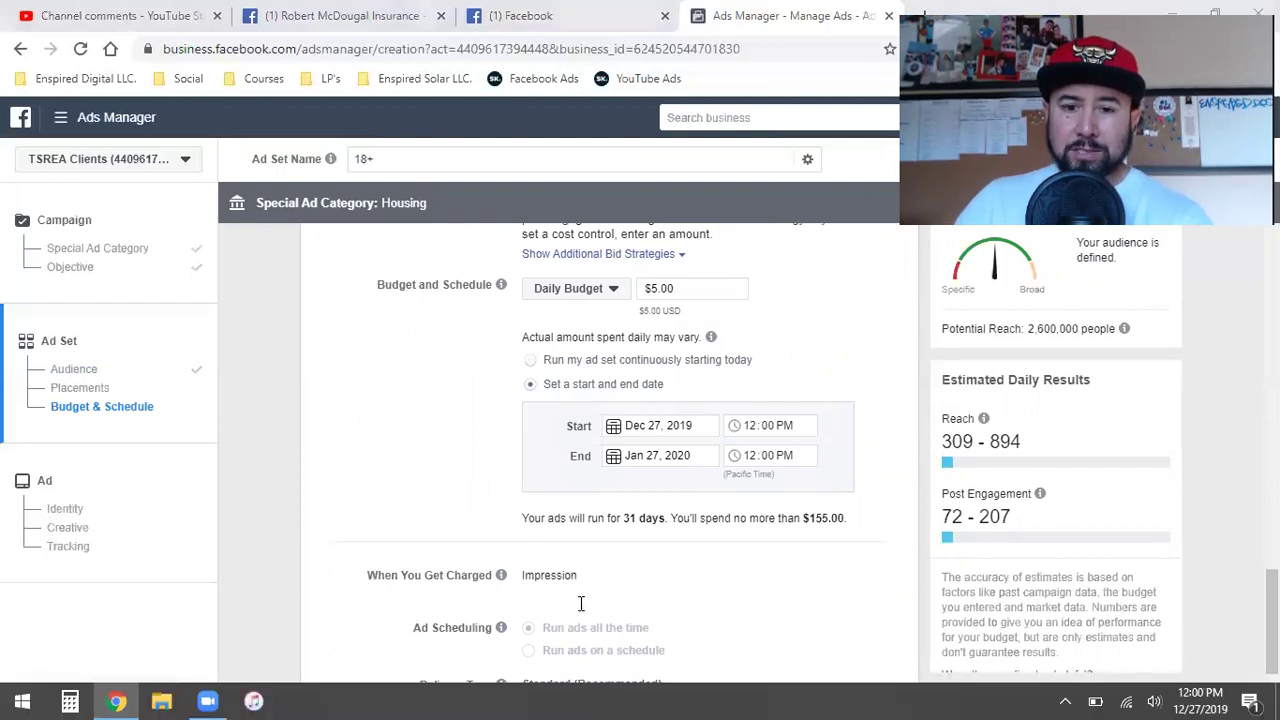
left_click(752, 427)
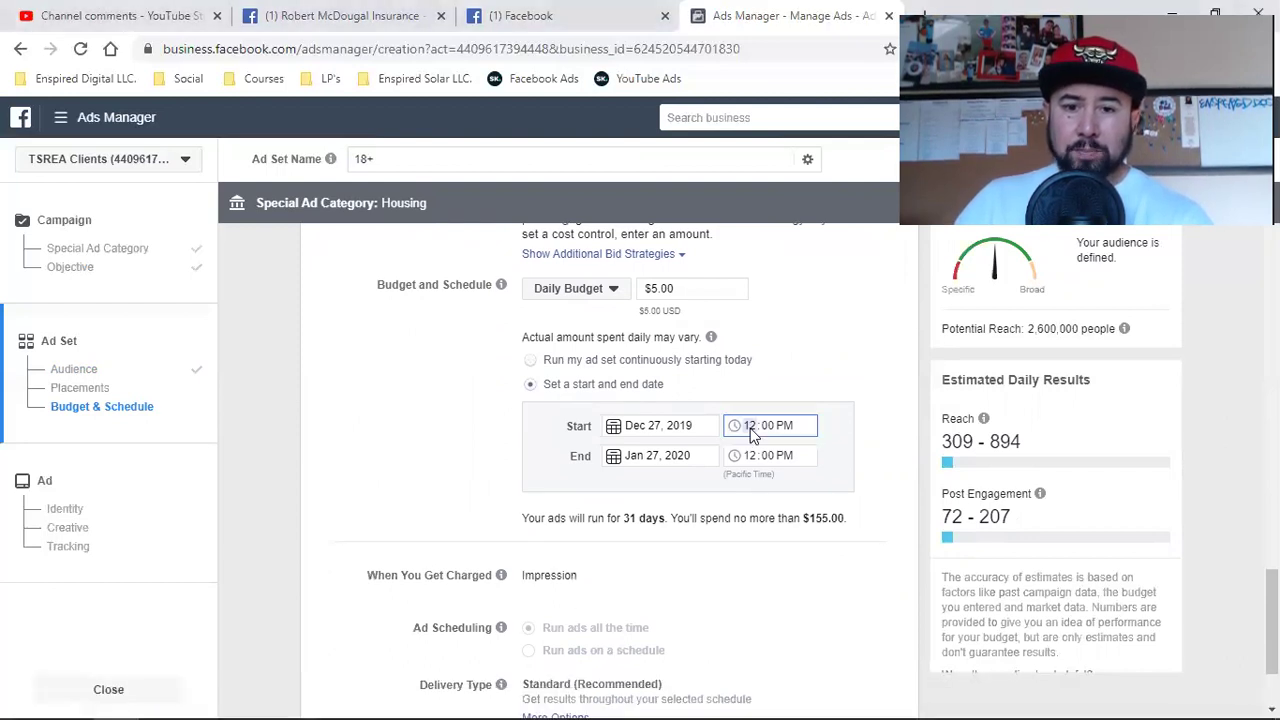
type("5")
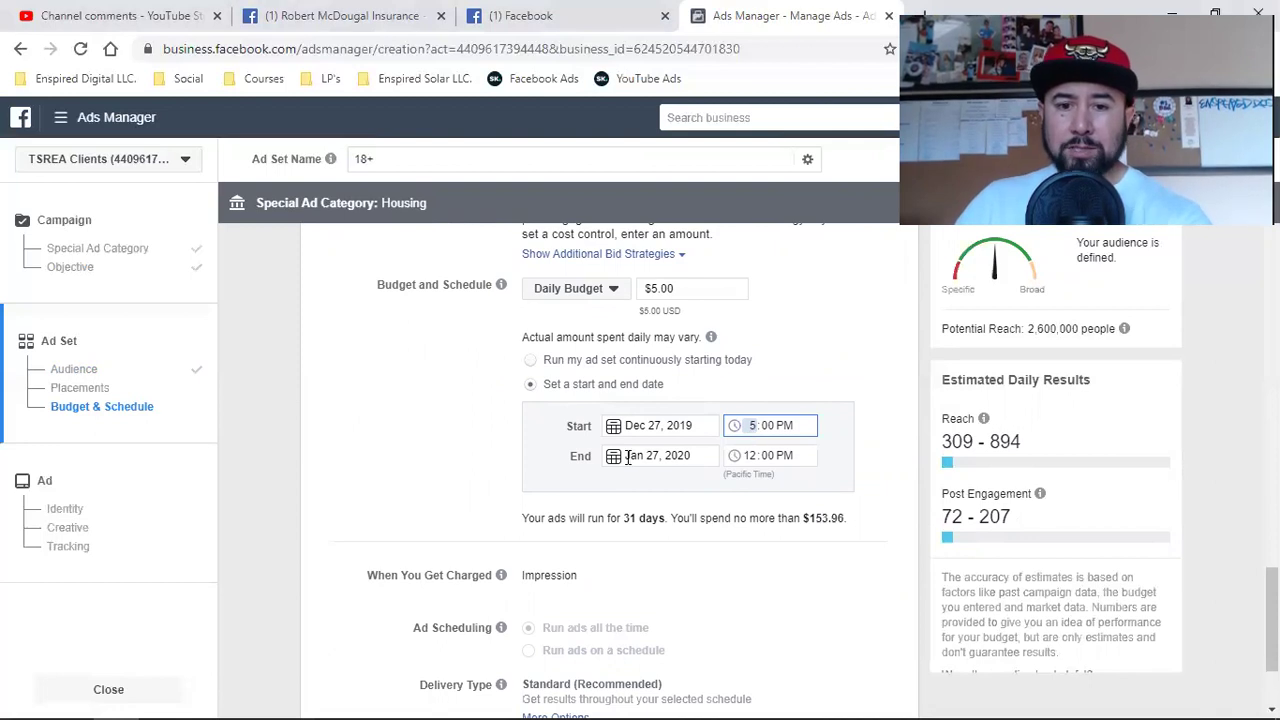
Set the ad set's end to Dec 31, 2019 at 5:00 PM.
left_click(628, 457)
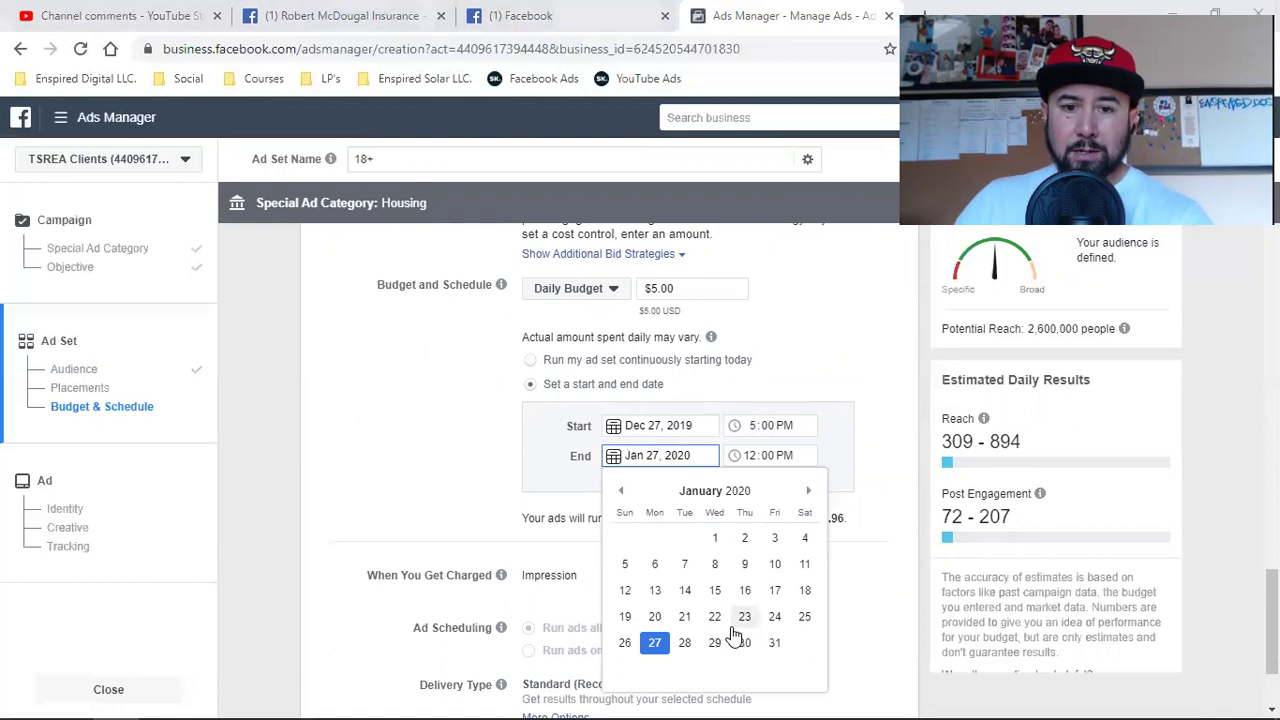
left_click(620, 490)
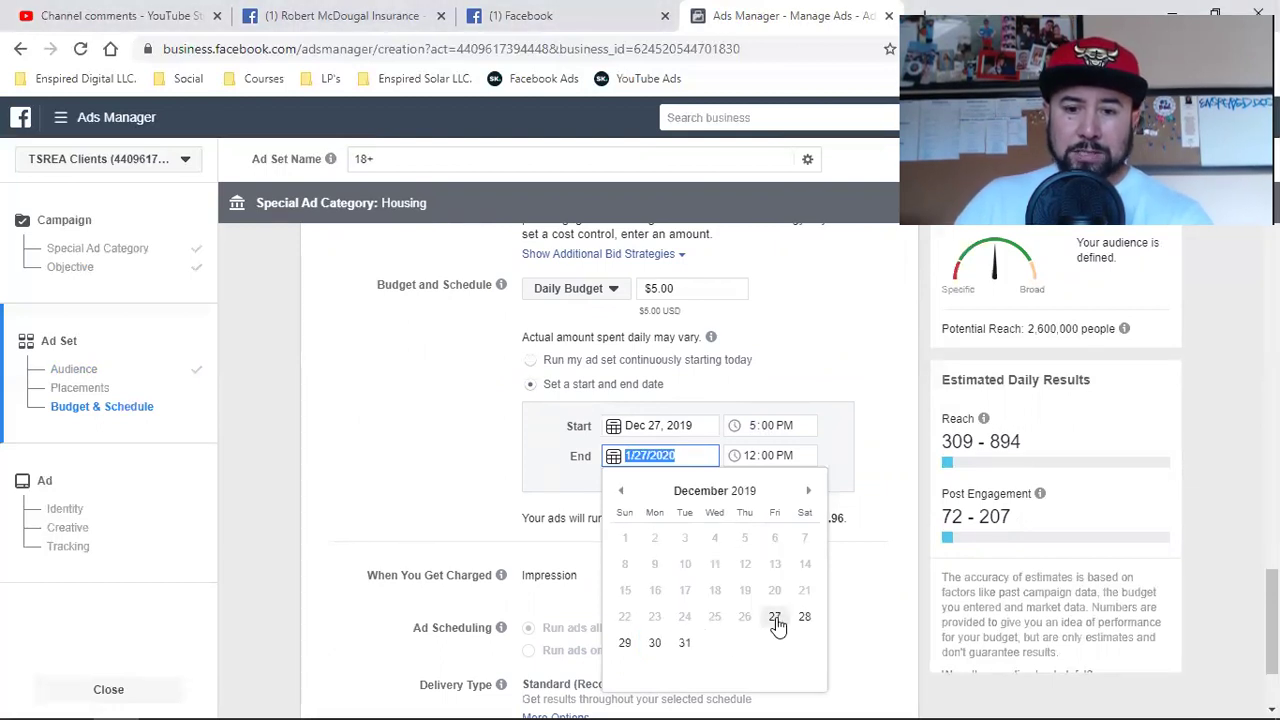
left_click(684, 643)
left_click(750, 460)
type("5")
left_click(392, 479)
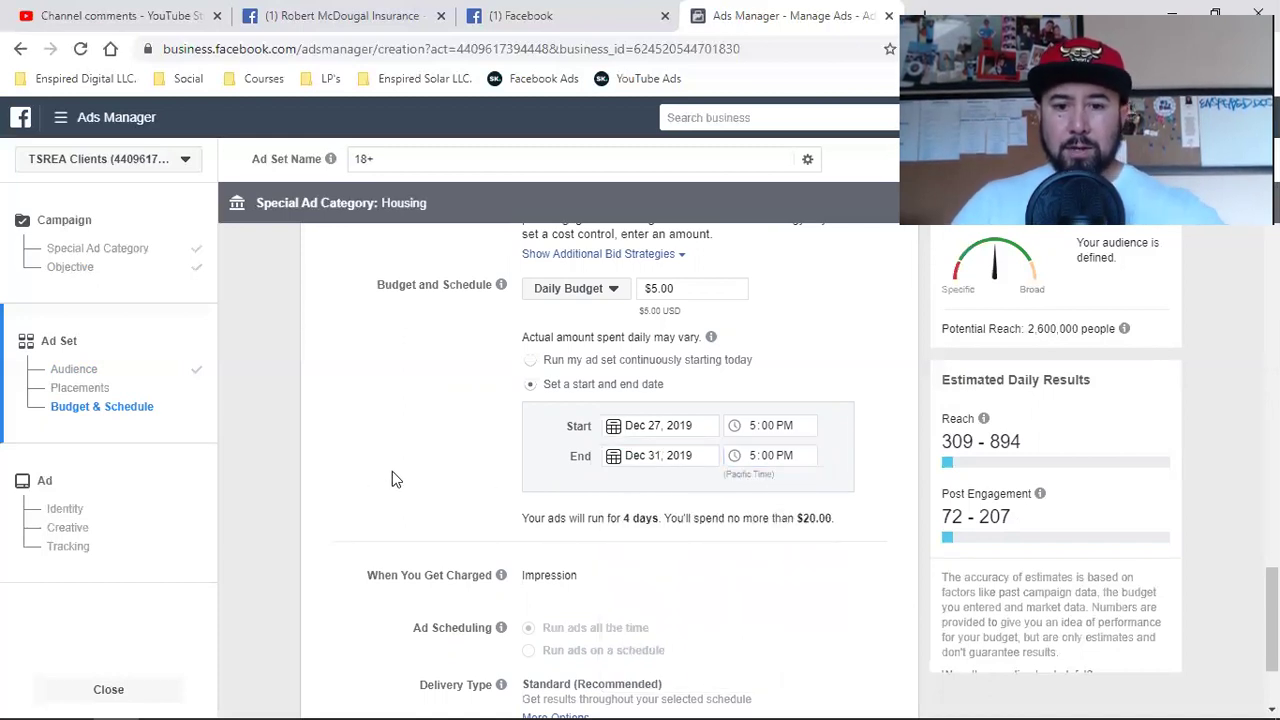
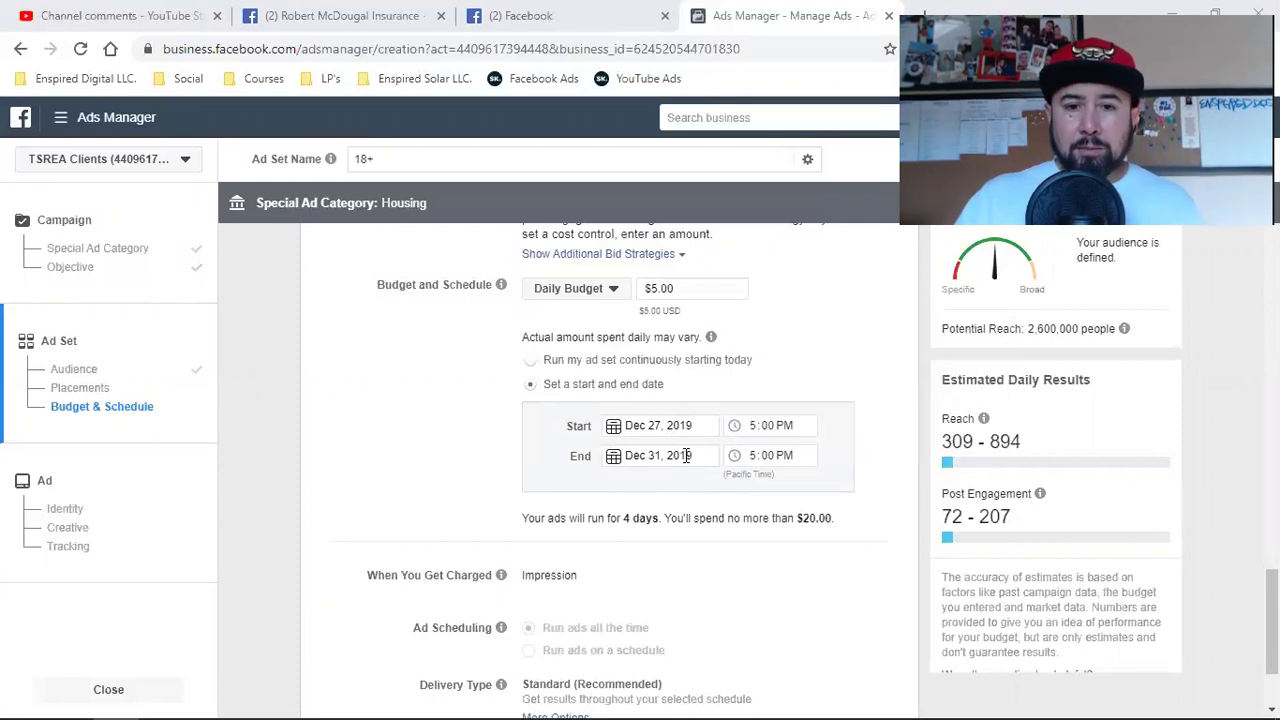
Continue to the ad setup and choose the insurance page as the ad's Facebook Page identity.
scroll(450, 494, "down", 2)
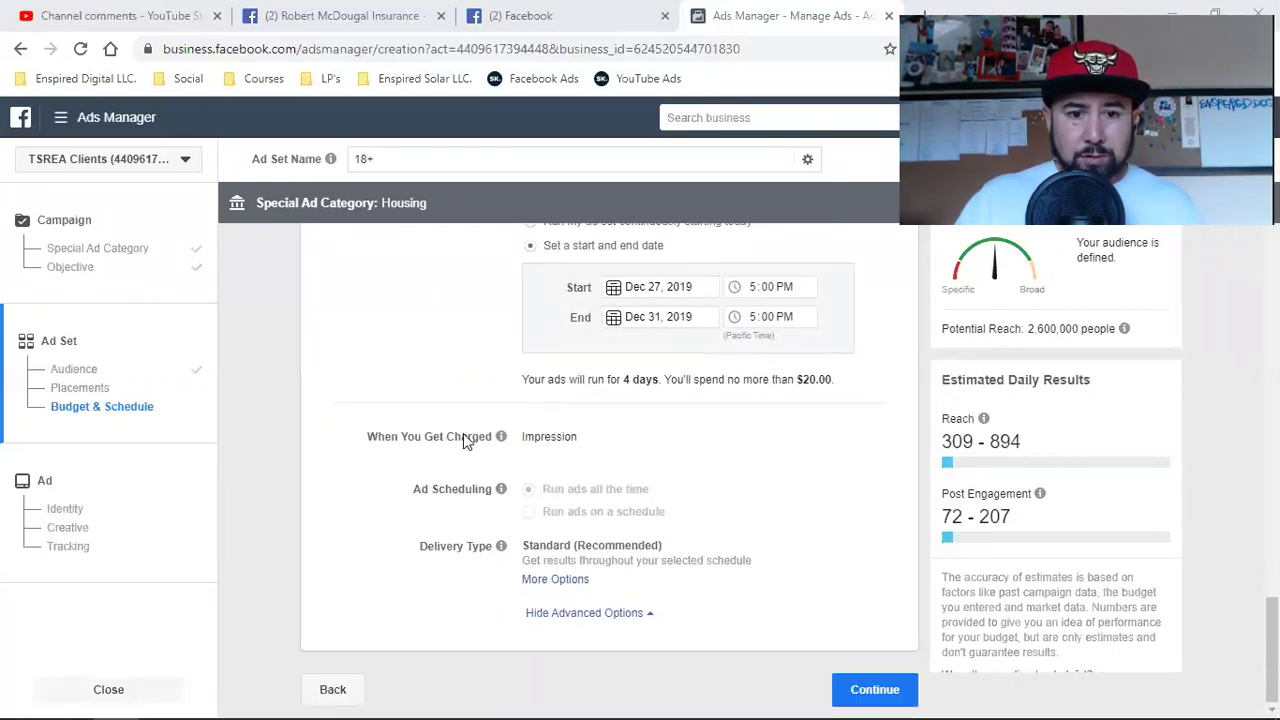
mouse_move(493, 533)
left_click(875, 689)
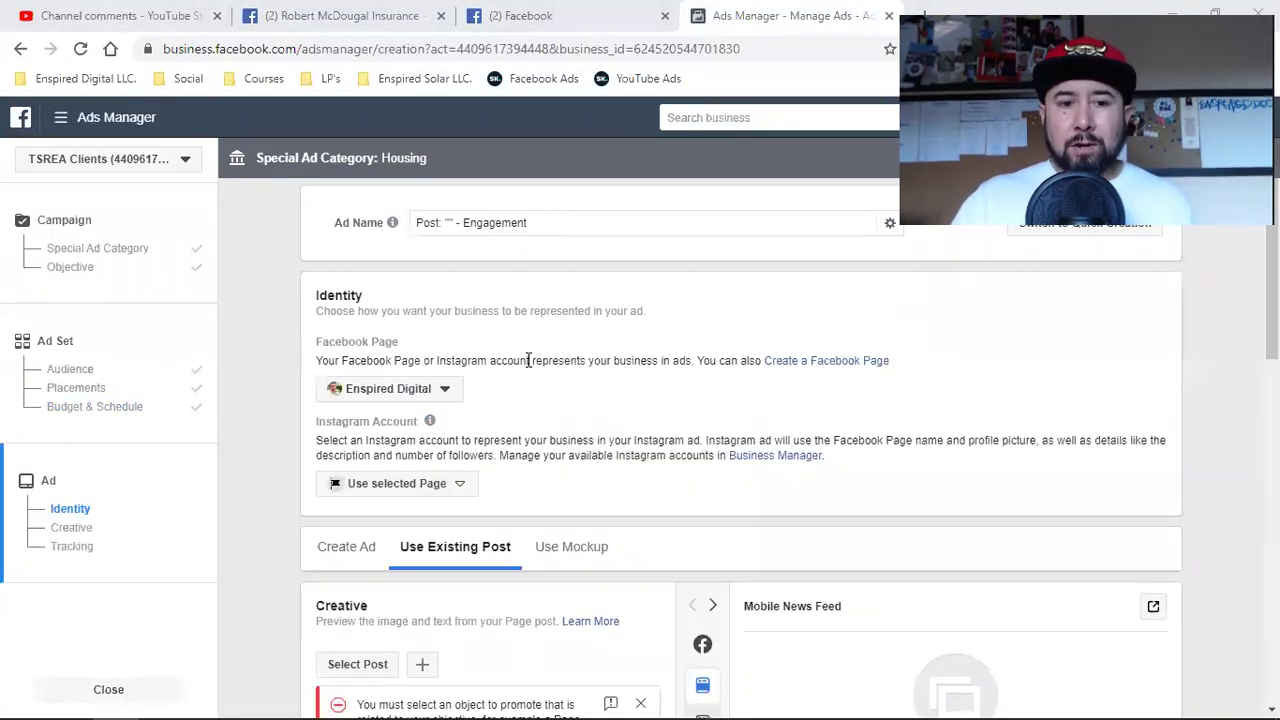
left_click(400, 389)
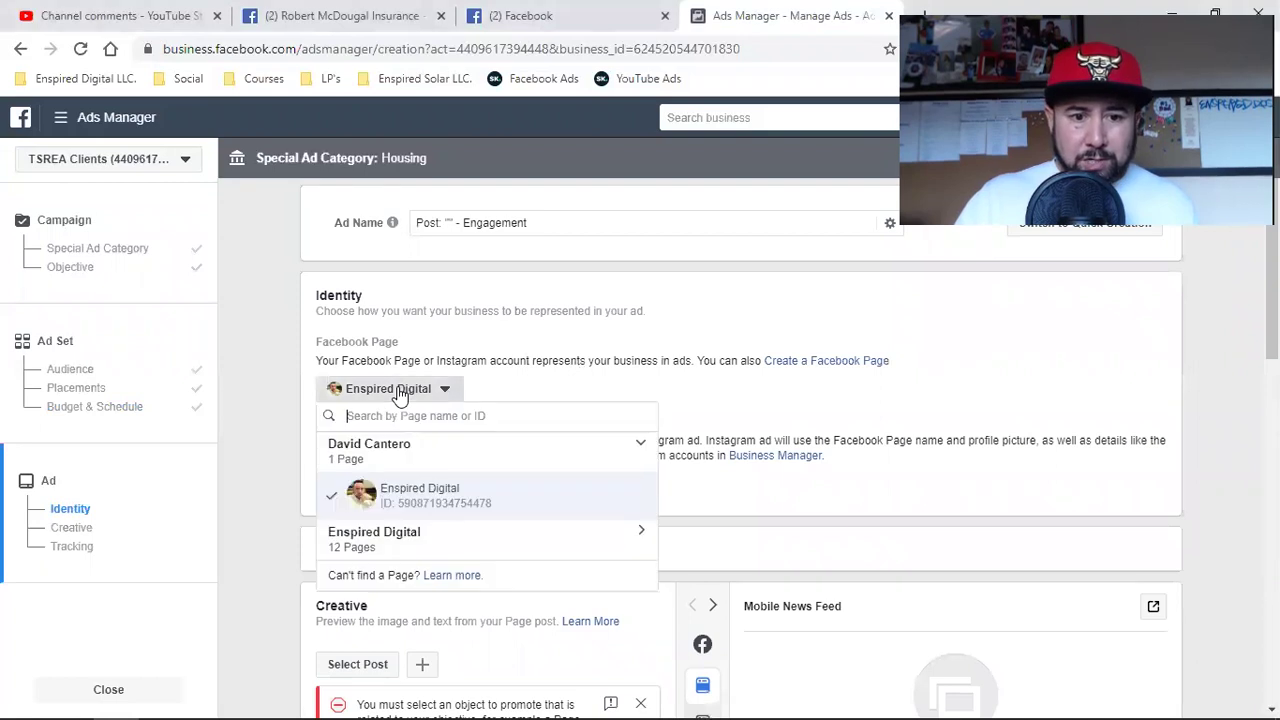
left_click(390, 556)
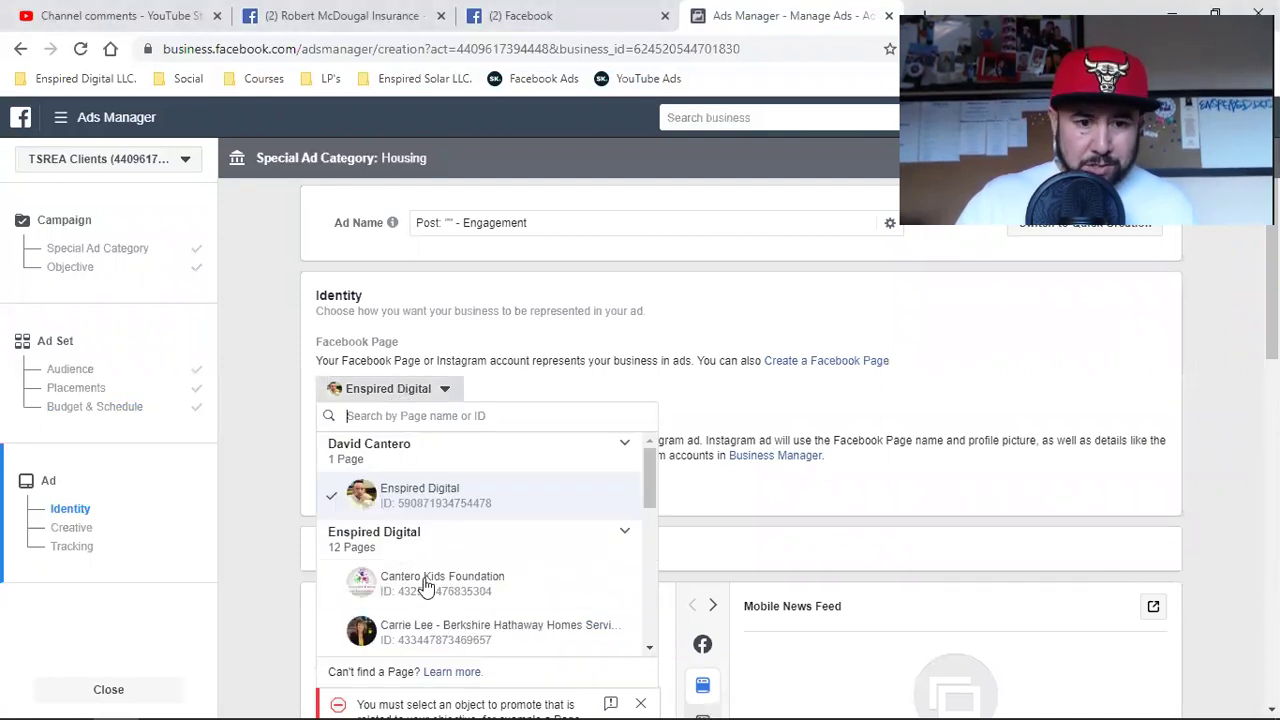
scroll(465, 607, "down", 6)
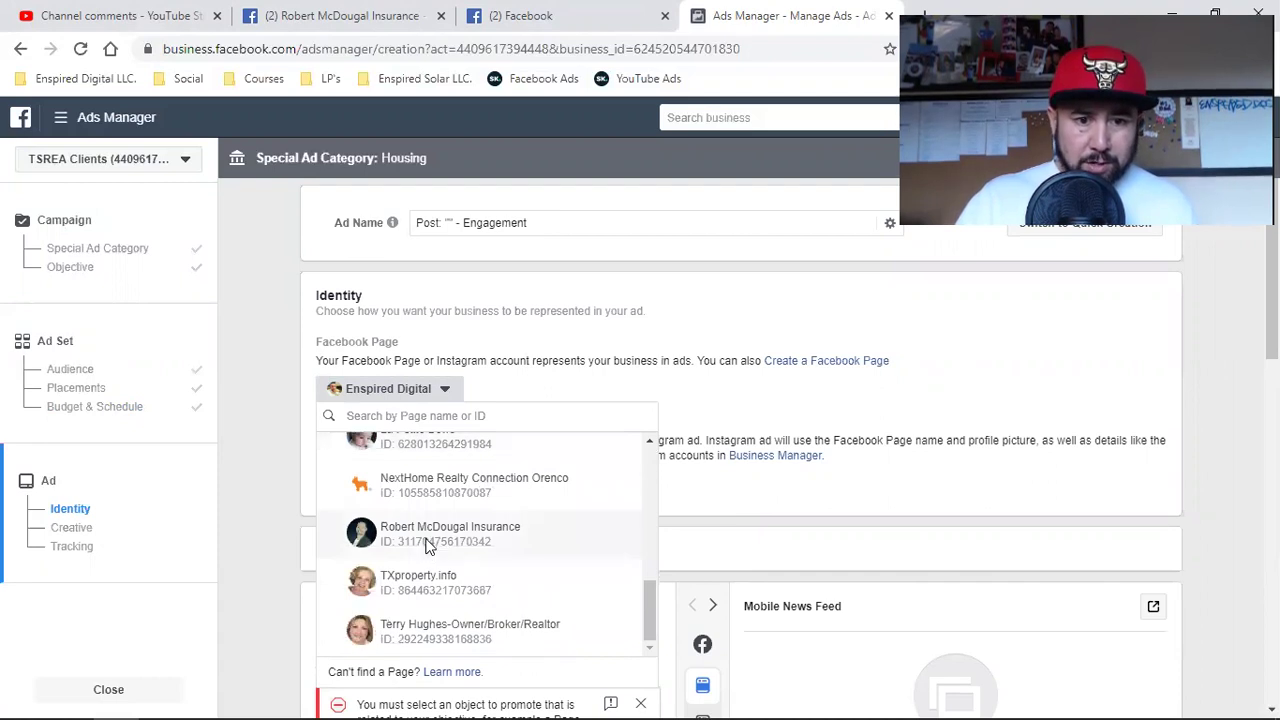
left_click(428, 545)
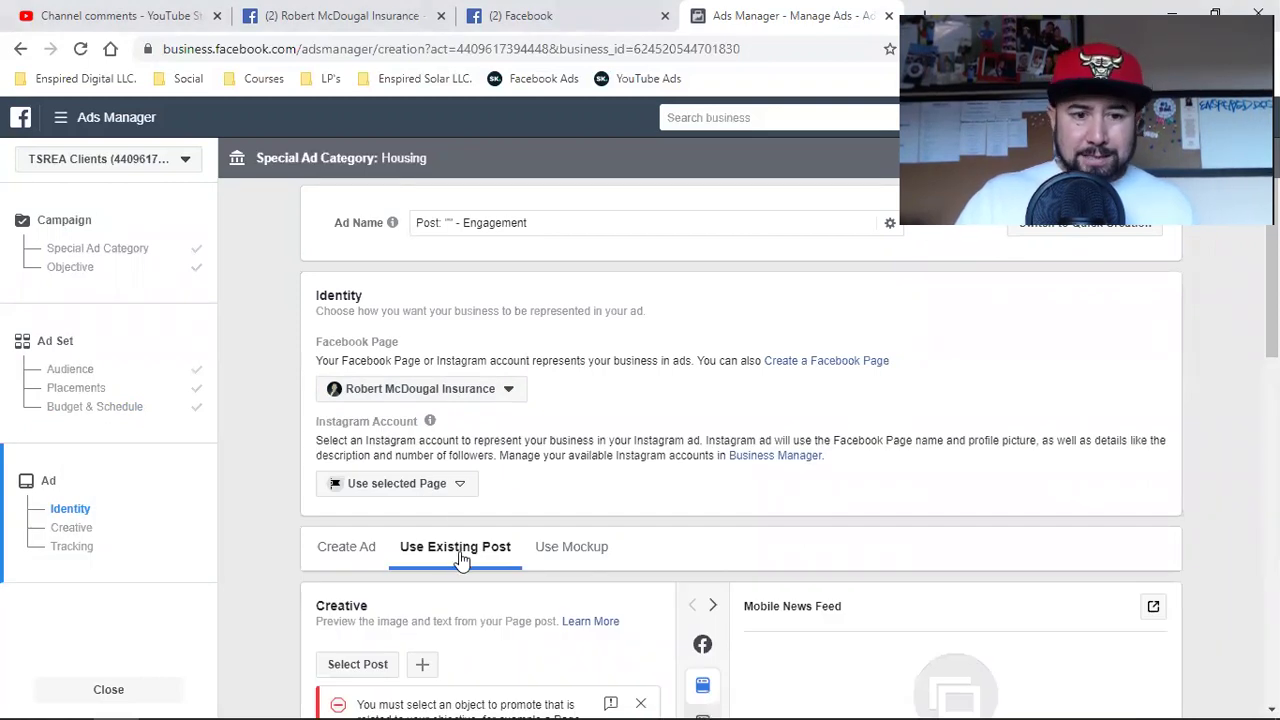
Keep the selected Page as the Instagram account and choose the existing Dec 5, 2019 video post "Being selfish isn't always bad" as the ad creative.
left_click(414, 488)
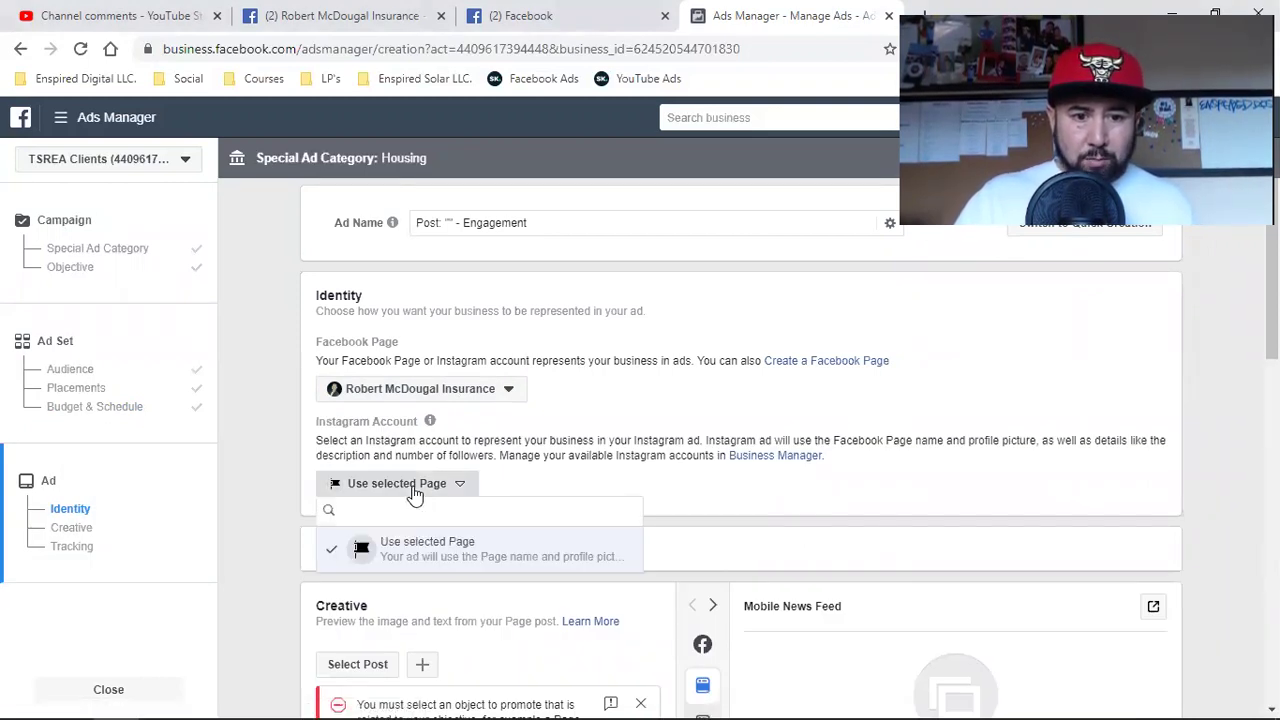
left_click(500, 548)
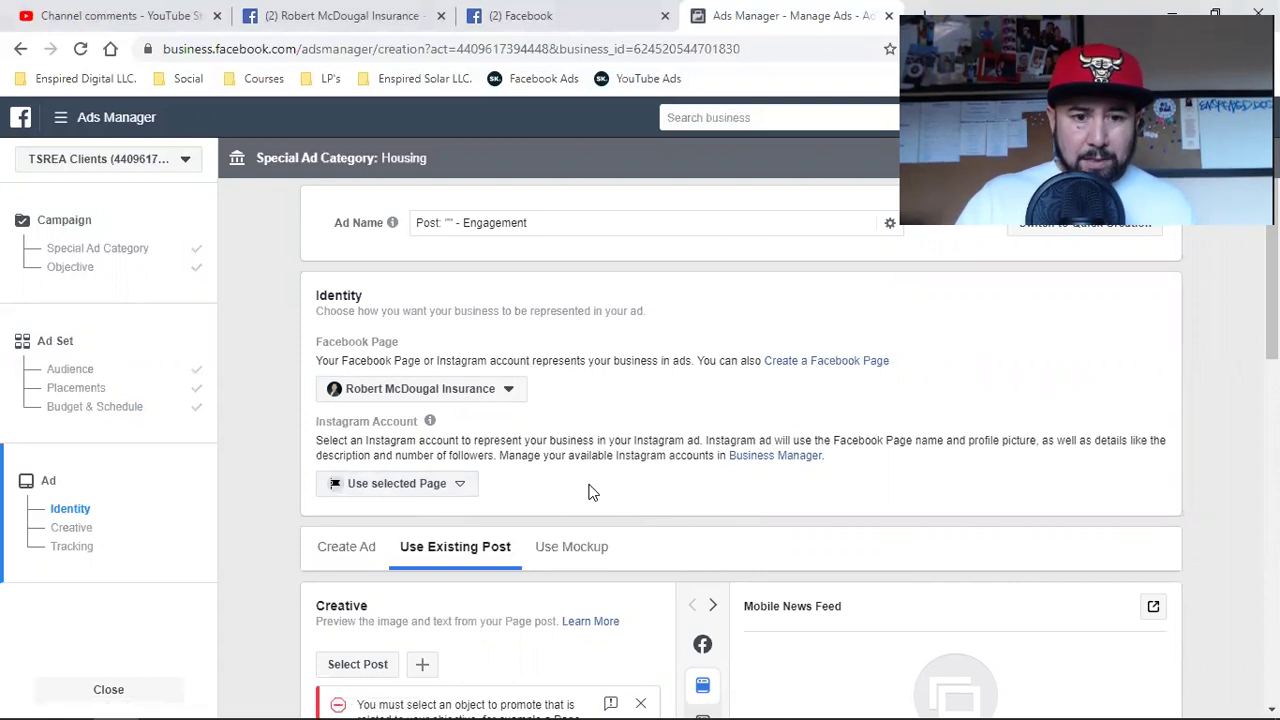
scroll(590, 491, "down", 2)
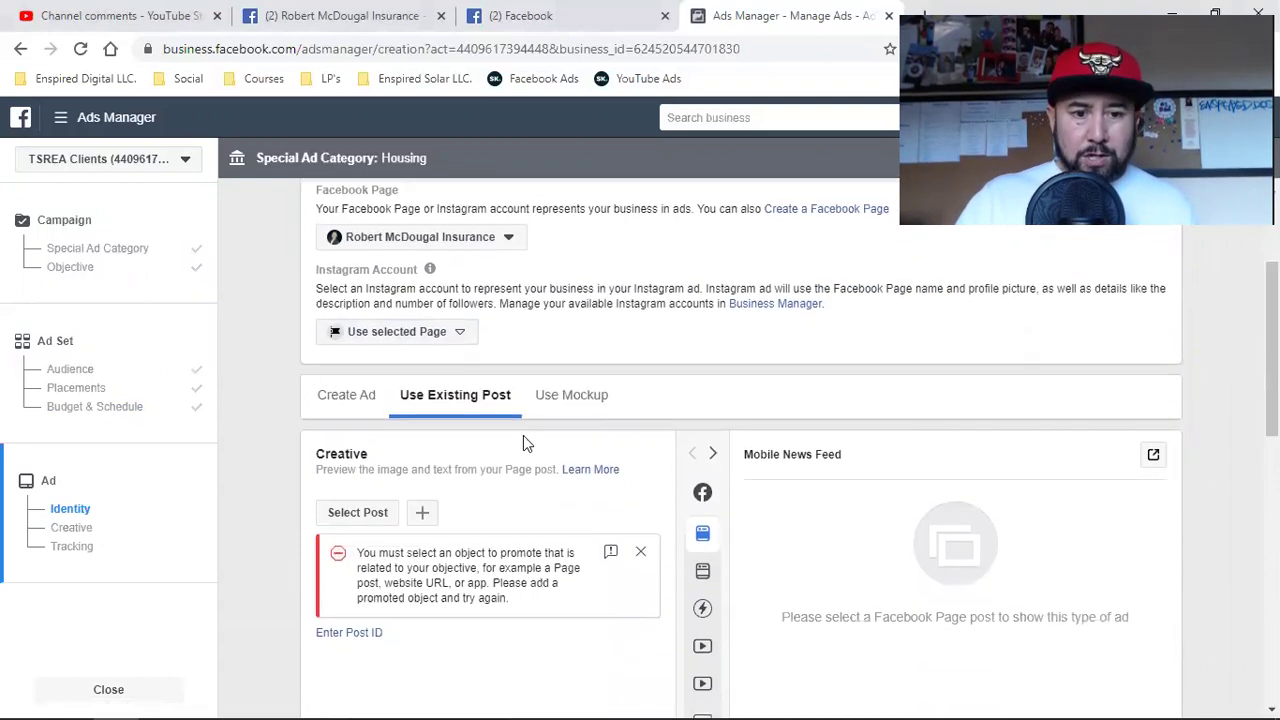
left_click(360, 514)
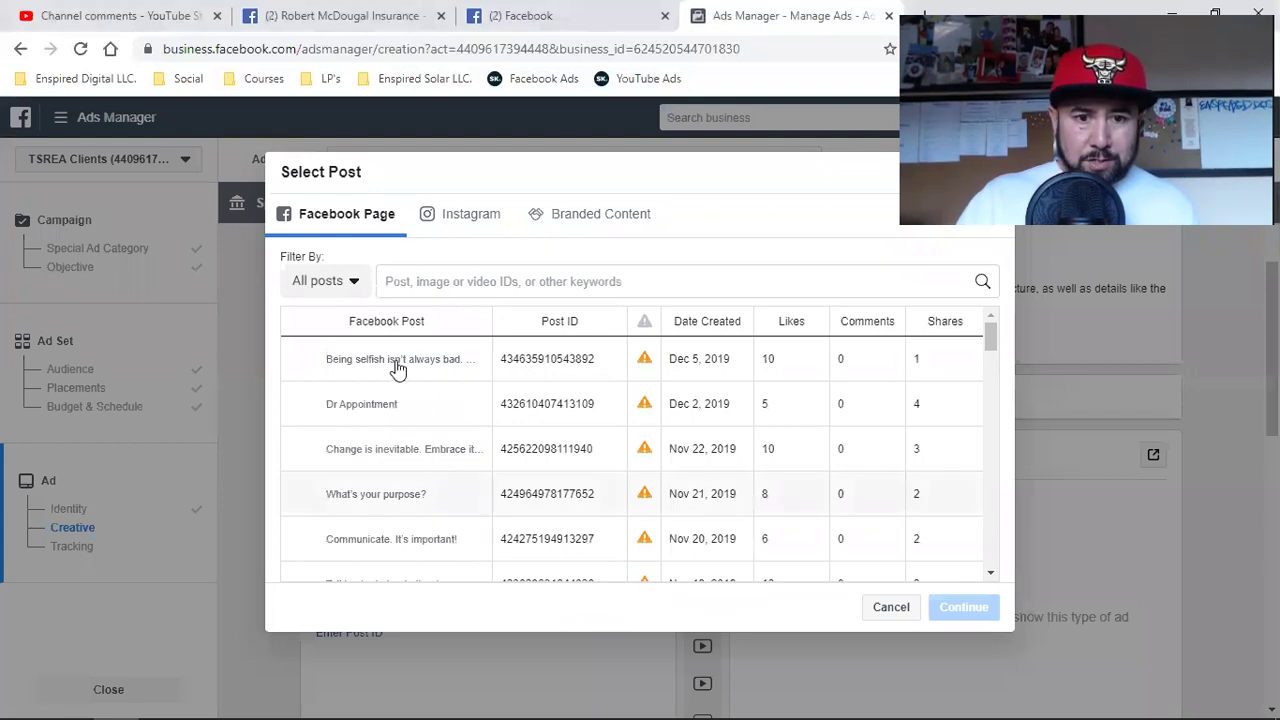
left_click(362, 370)
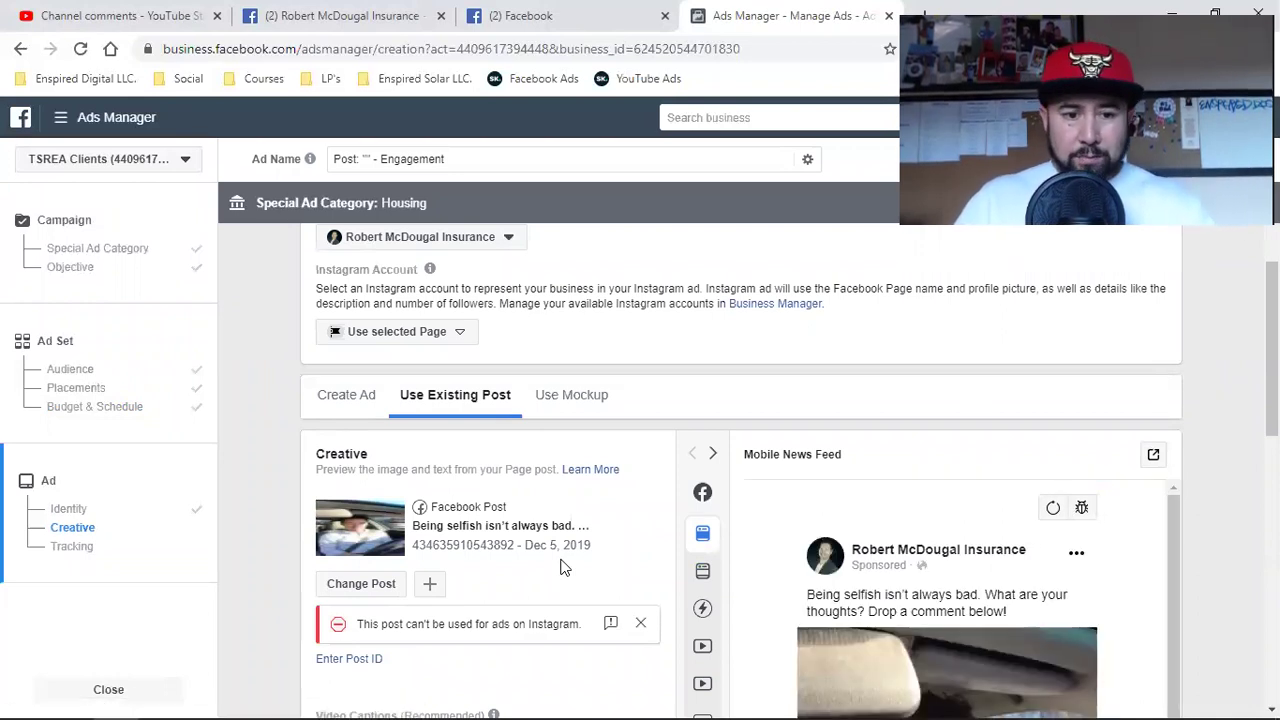
Add a Send Message call to action to the selected post and update the post.
scroll(563, 566, "down", 2)
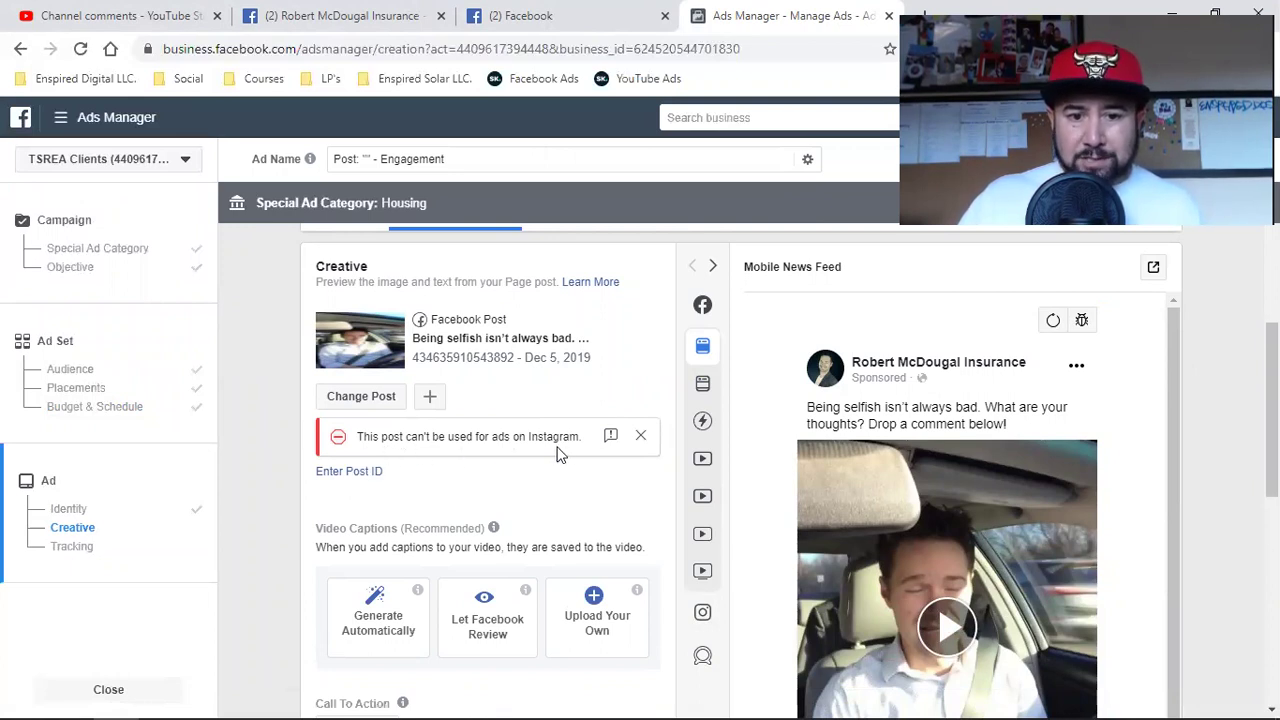
scroll(571, 457, "down", 2)
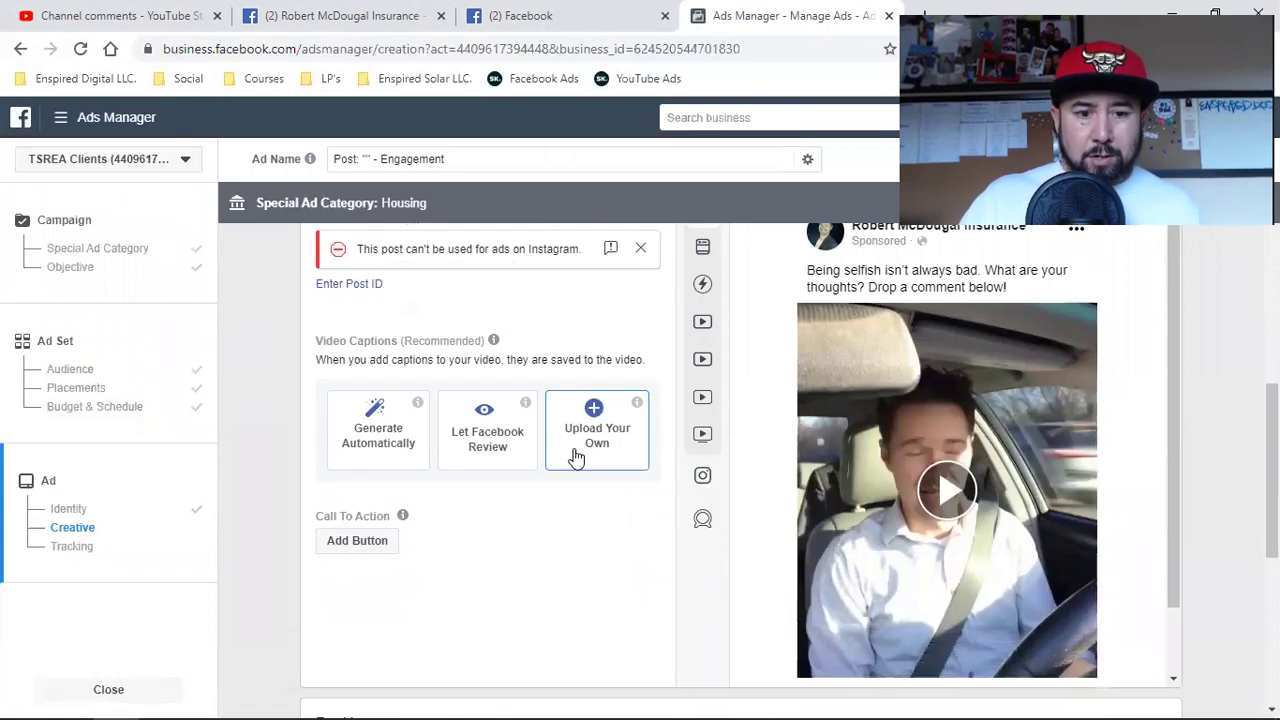
left_click(347, 545)
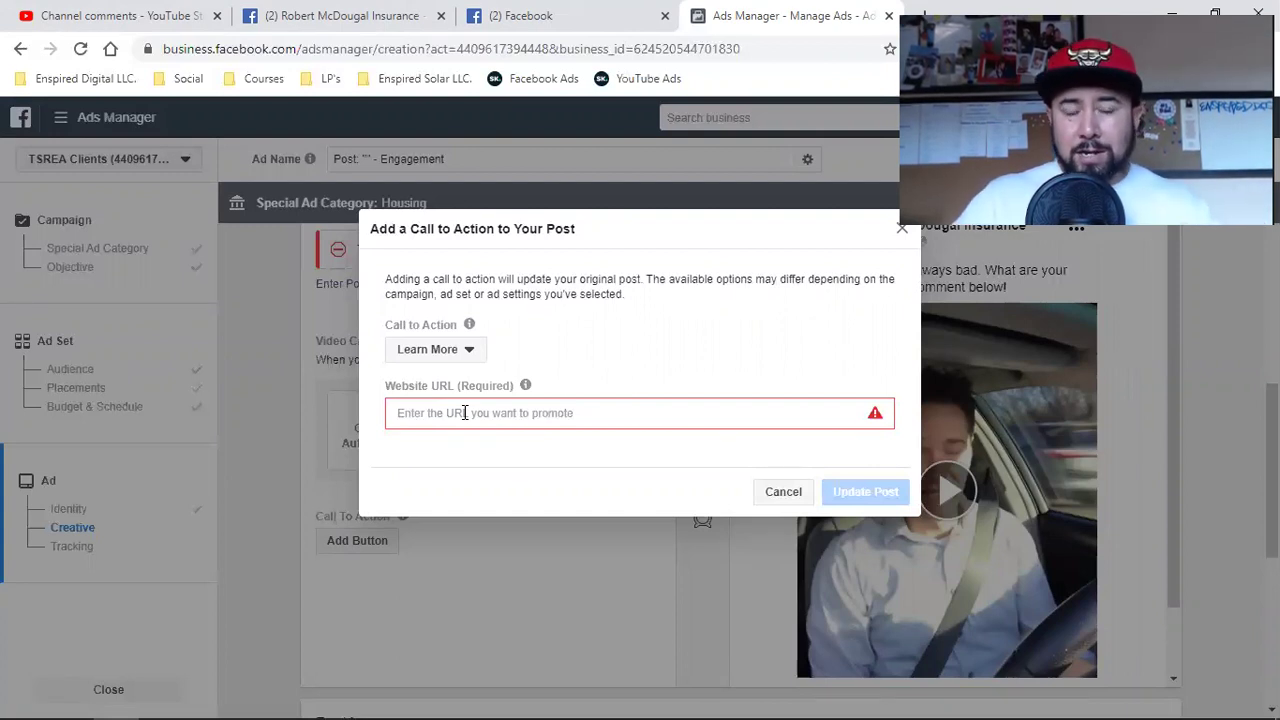
left_click(440, 352)
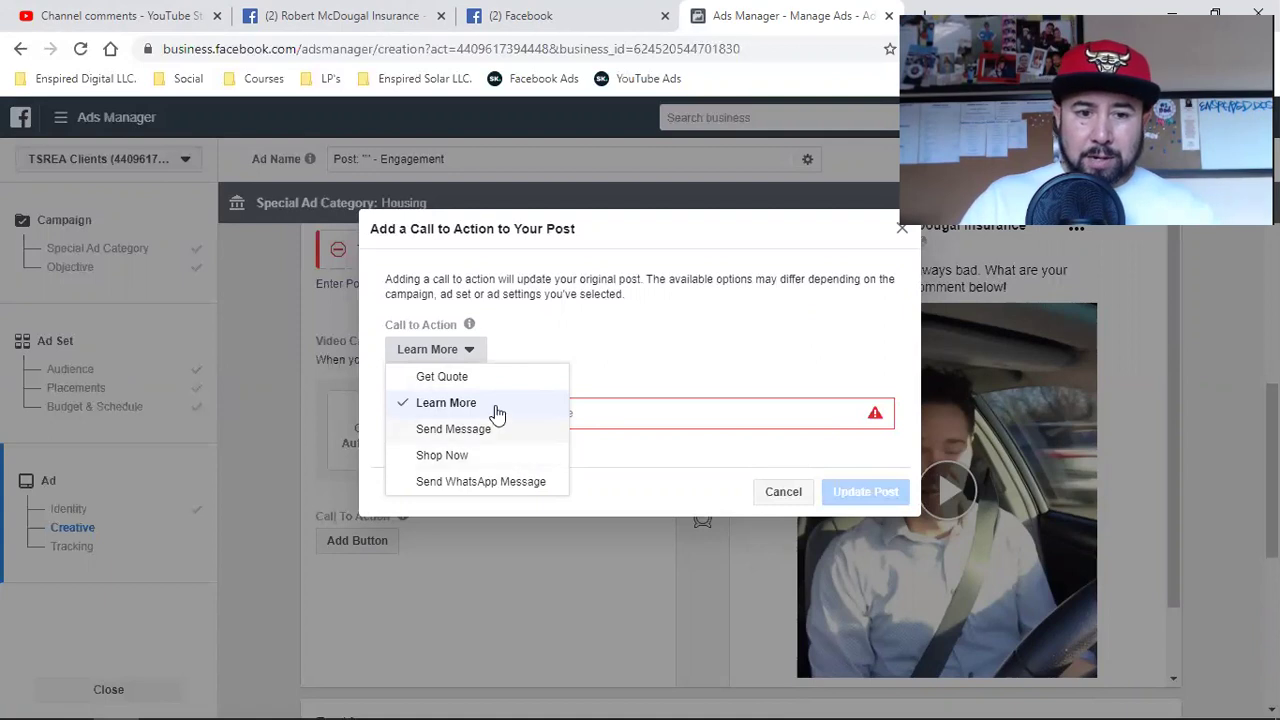
left_click(463, 410)
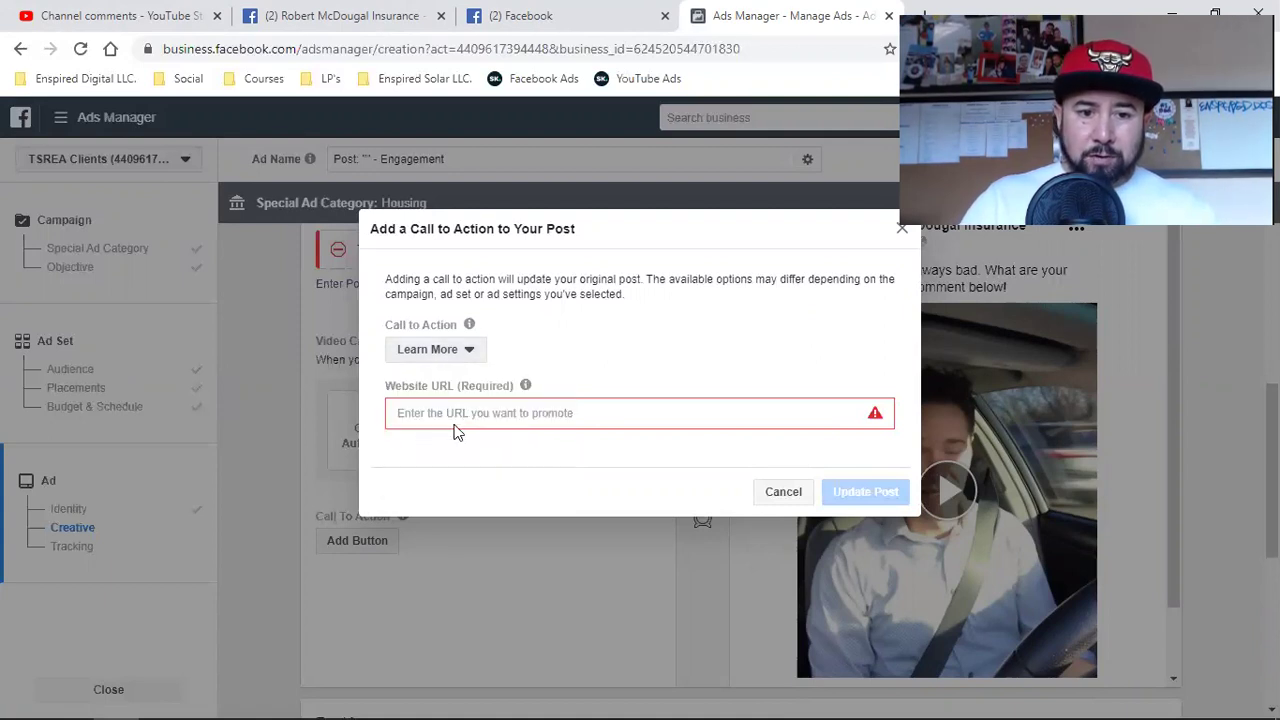
left_click(441, 355)
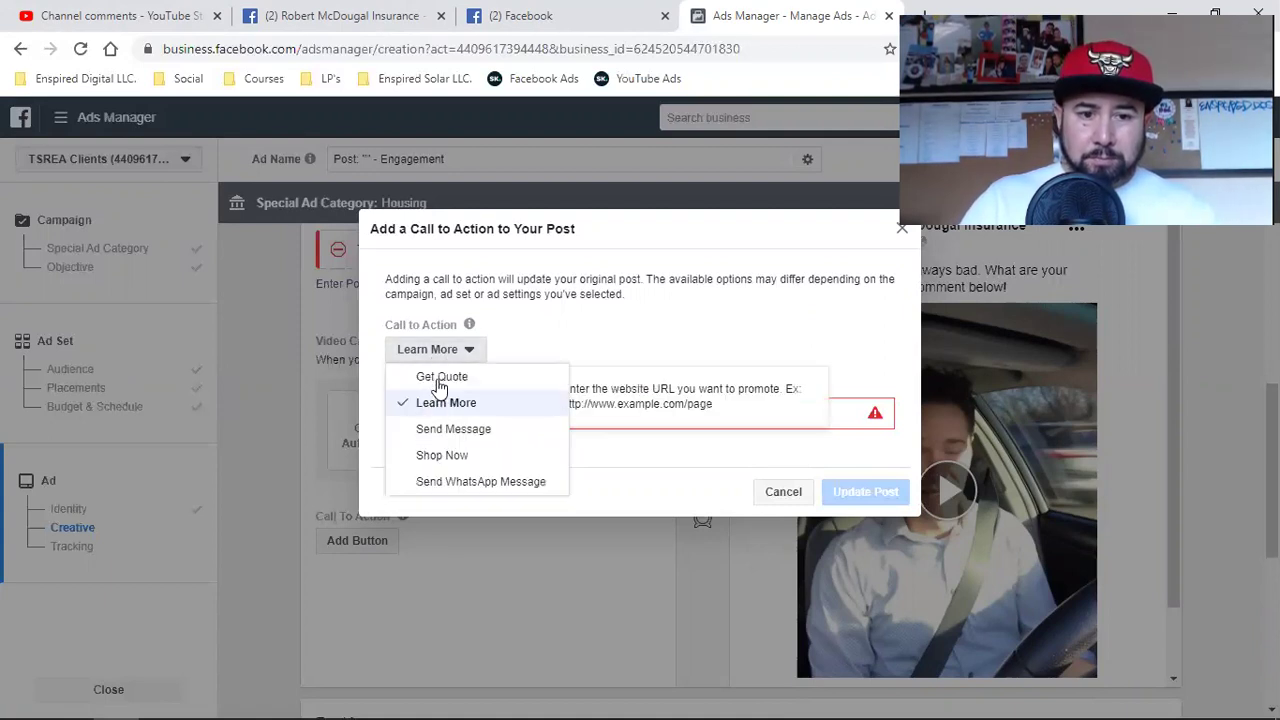
left_click(436, 430)
left_click(824, 461)
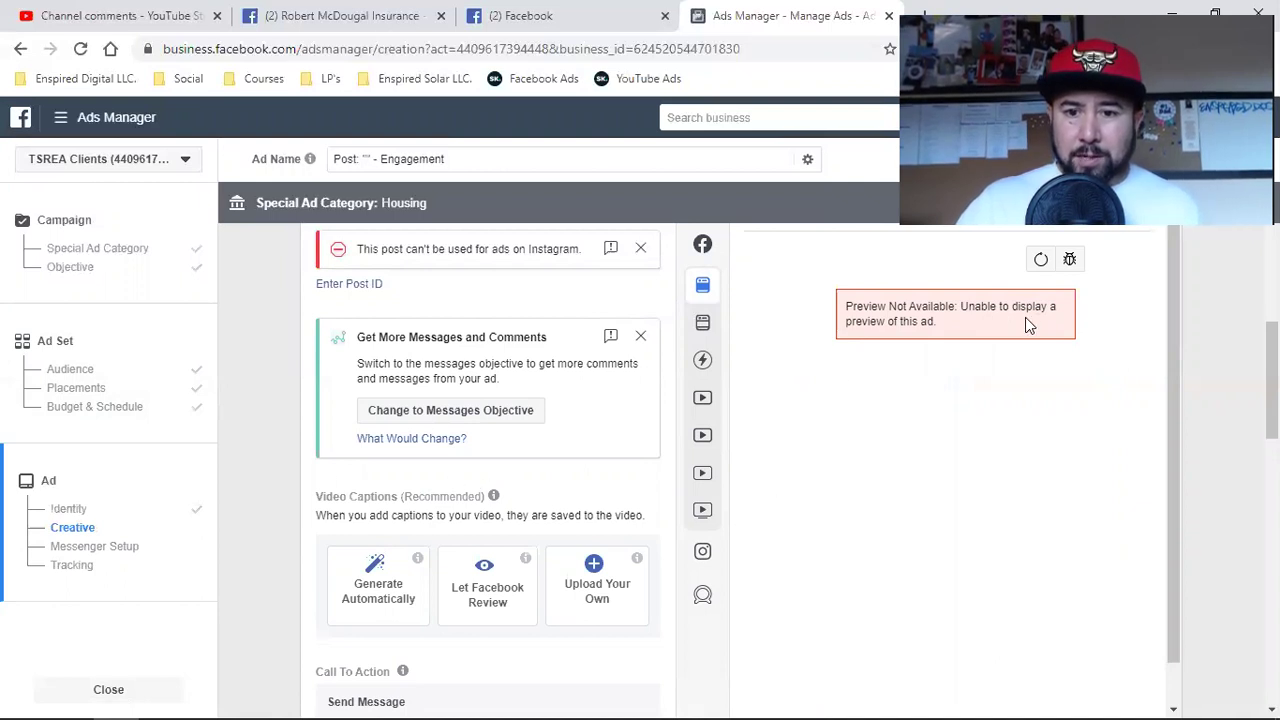
Check the Messenger setup's existing templates, leave the Facebook Pixel tracking off, and confirm the ad to submit the Engagement campaign.
scroll(600, 463, "down", 4)
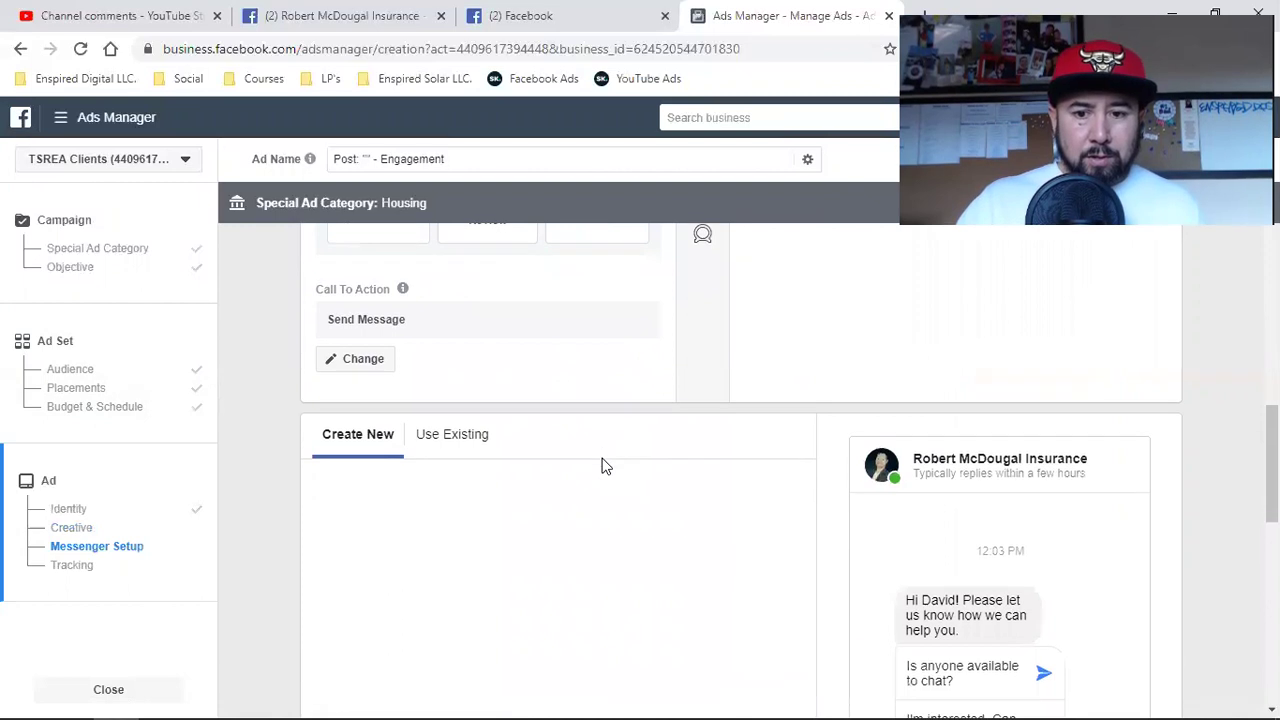
scroll(600, 463, "down", 2)
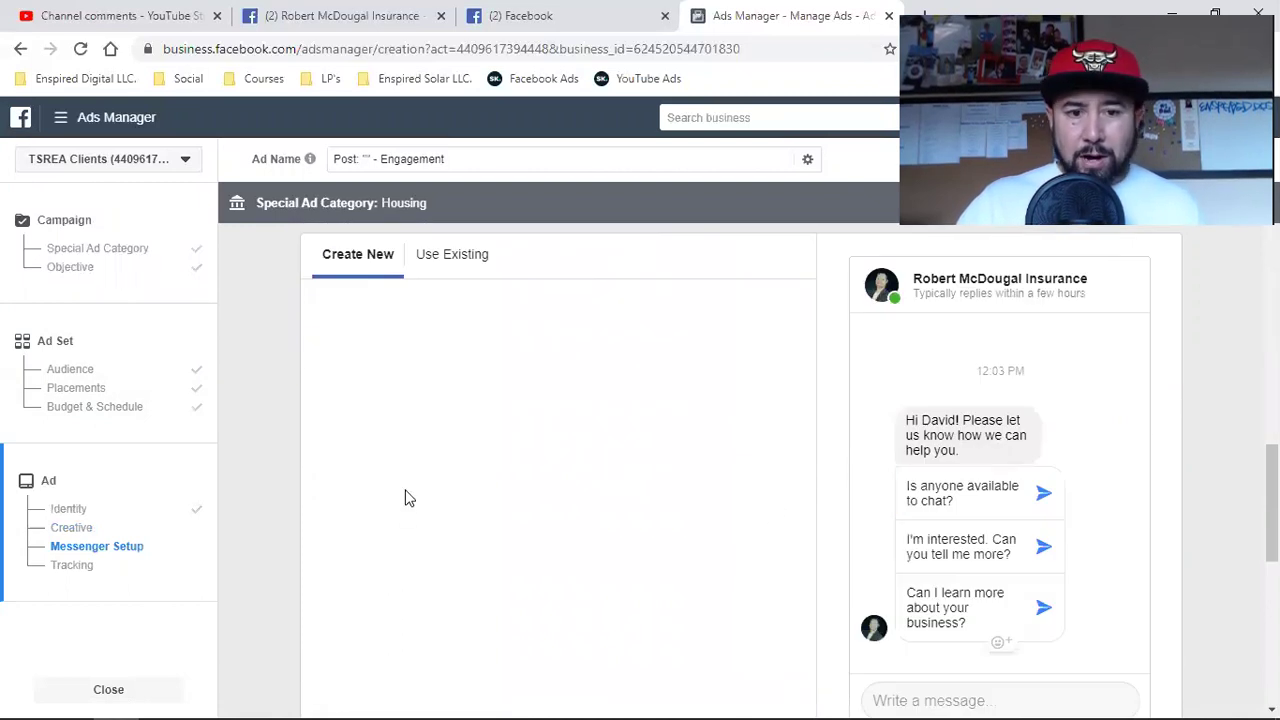
scroll(500, 448, "up", 2)
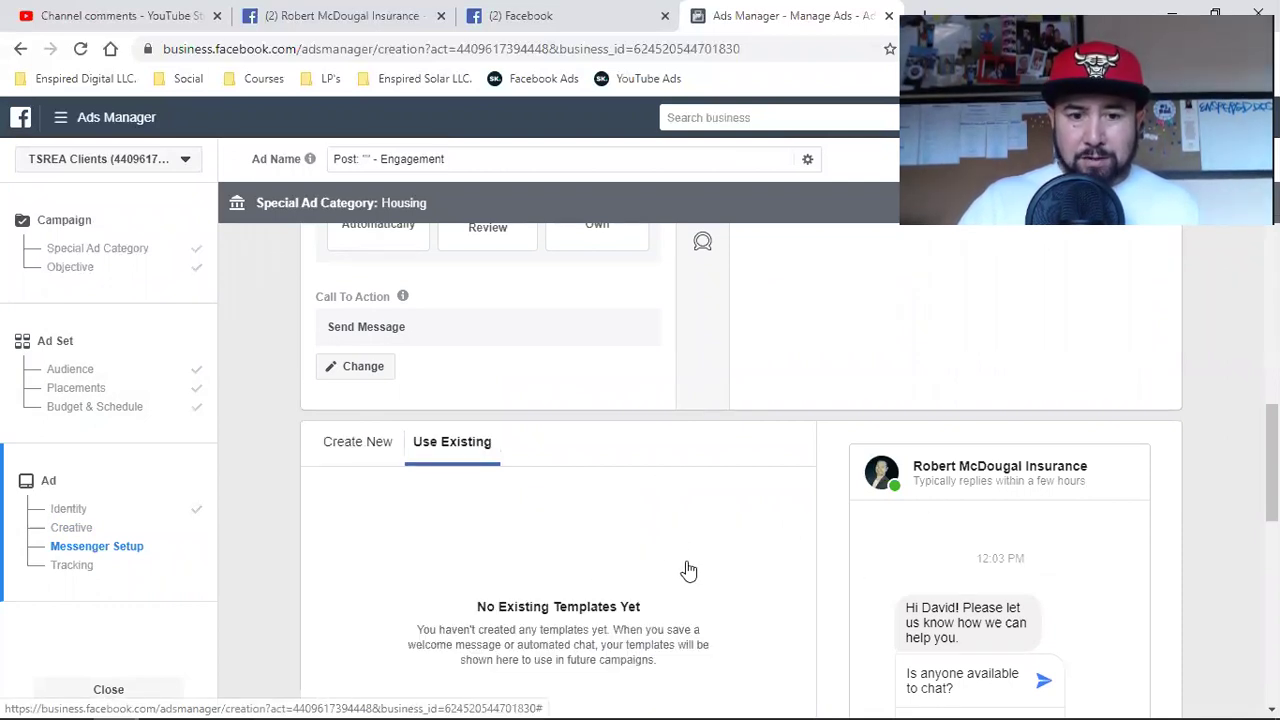
scroll(690, 550, "down", 6)
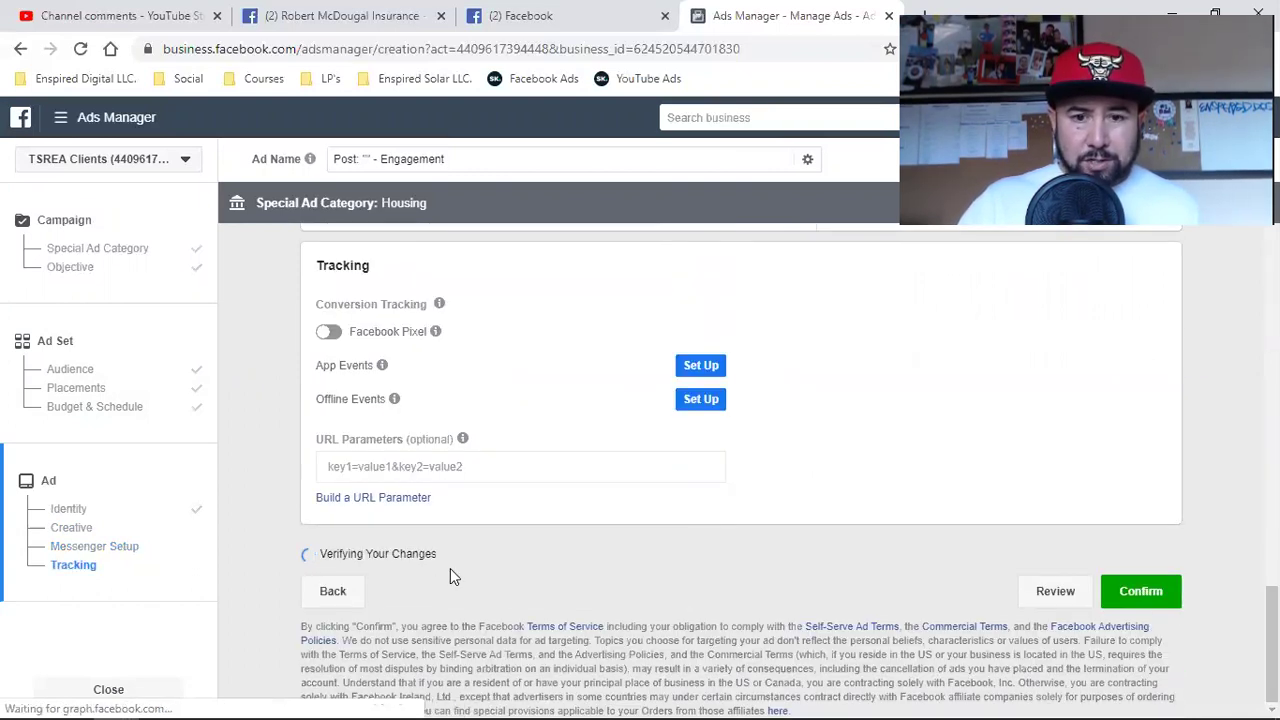
left_click(1143, 600)
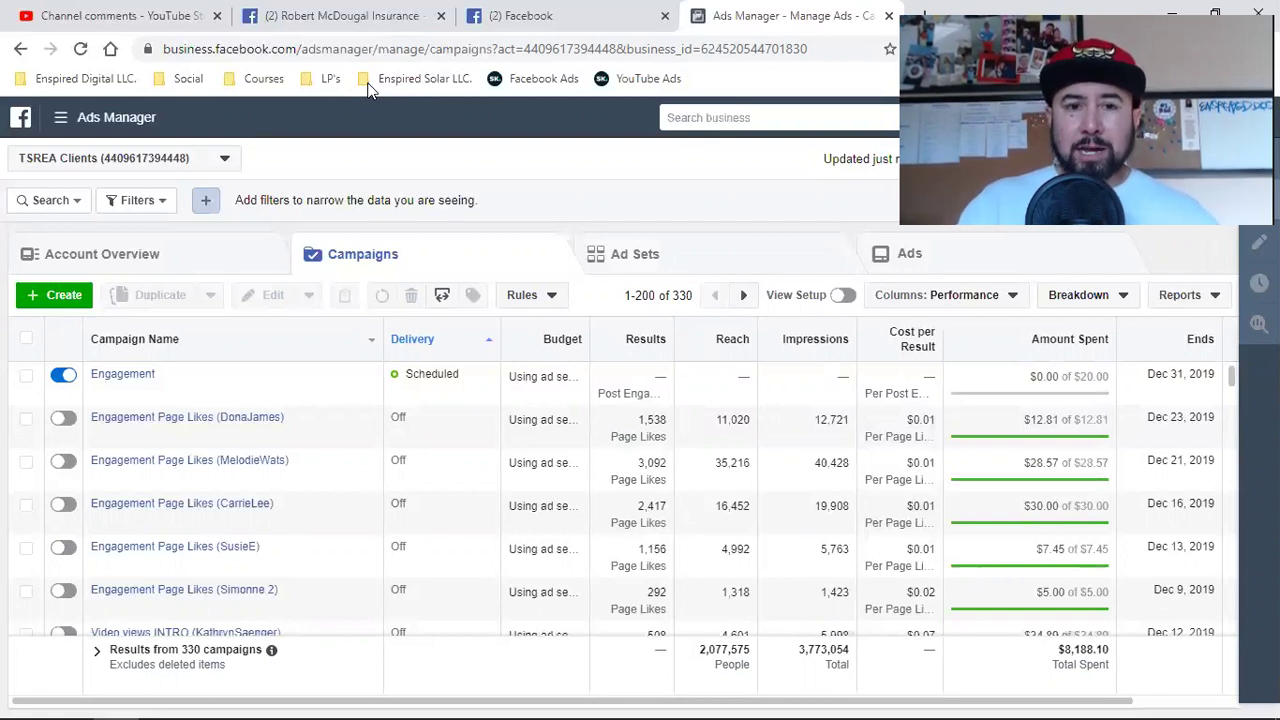
left_click(115, 15)
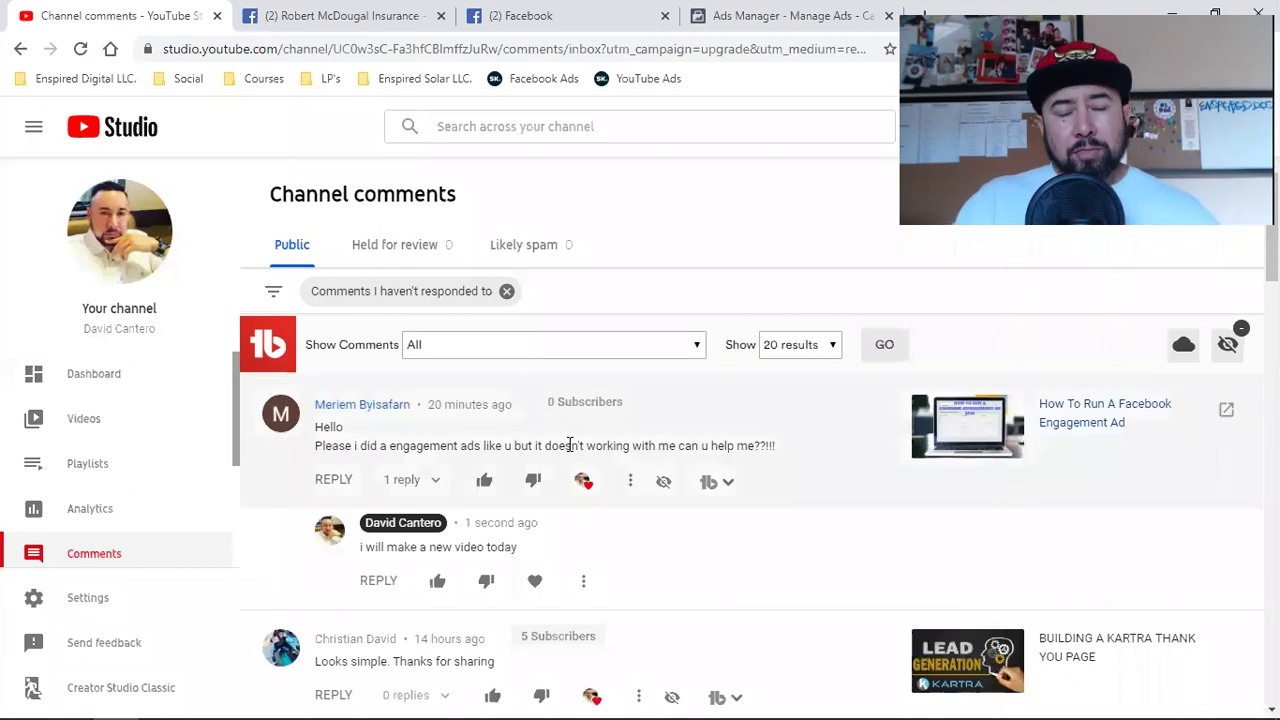